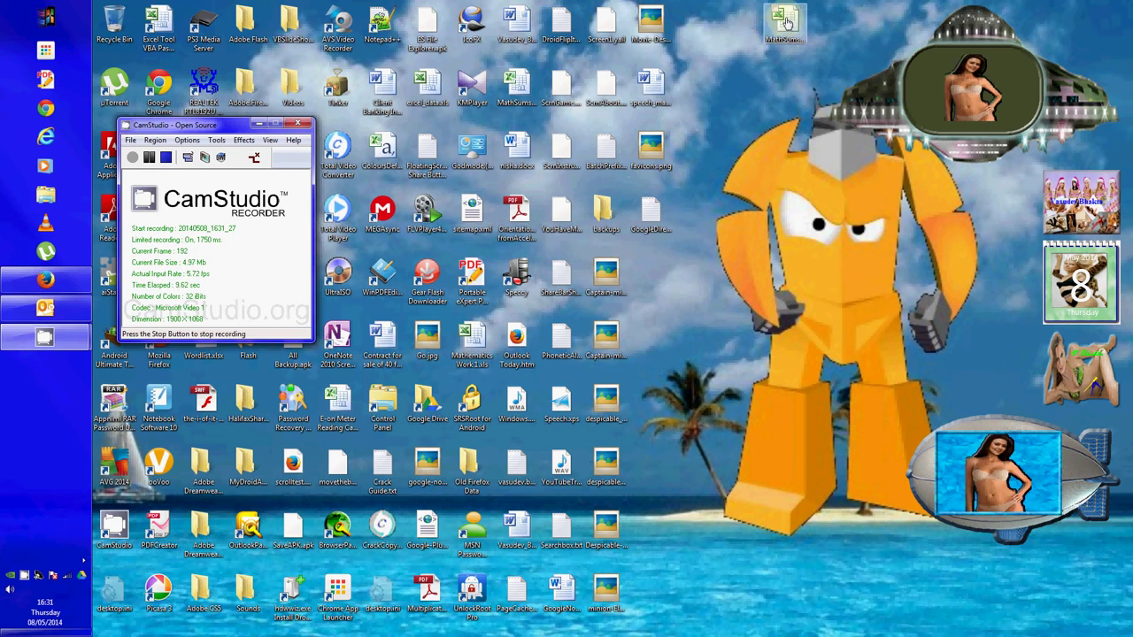
- Open MathSums.xls, view the AddSubtractMultiplyDivideSums and AdditionAndSubtraction Special sheets, and return to Multiplication
double_click(784, 25)
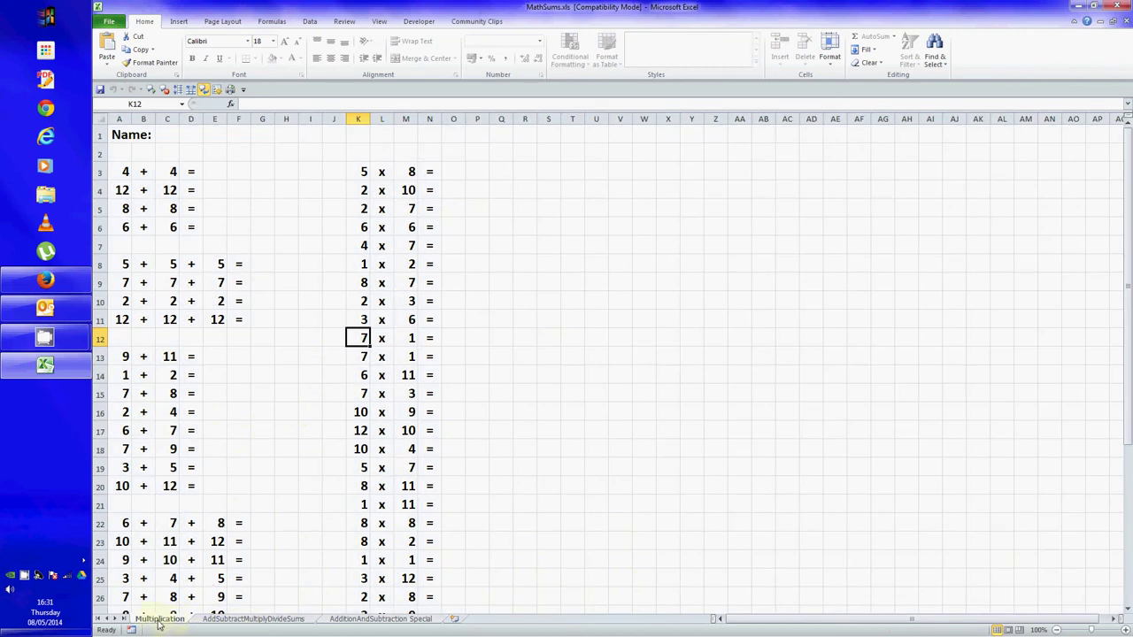
click(250, 620)
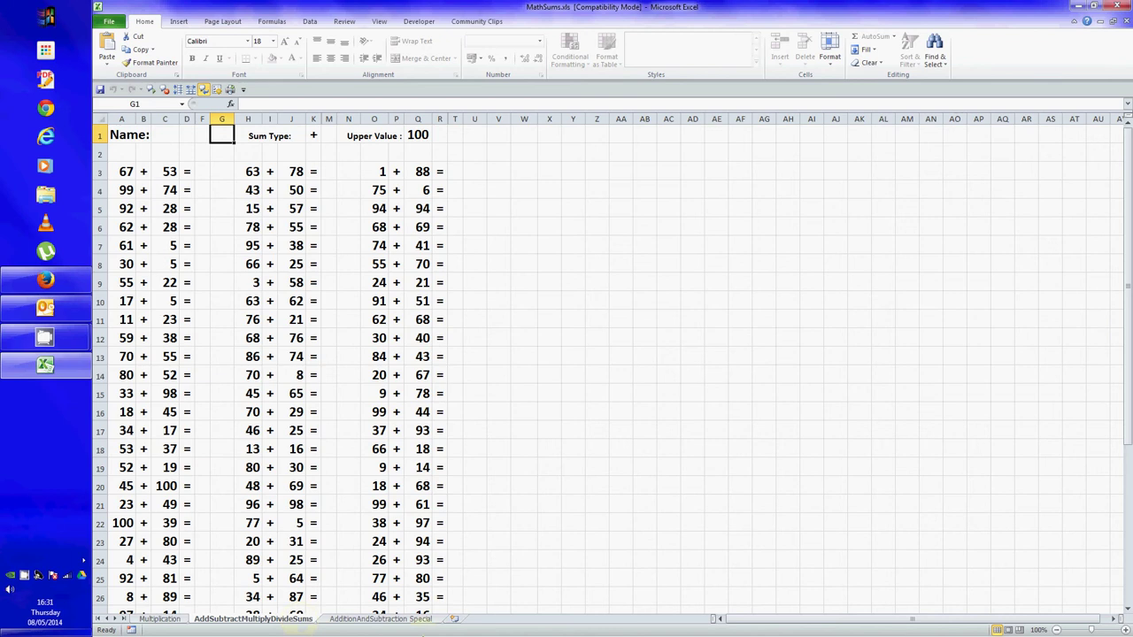
key(Tab)
click(358, 620)
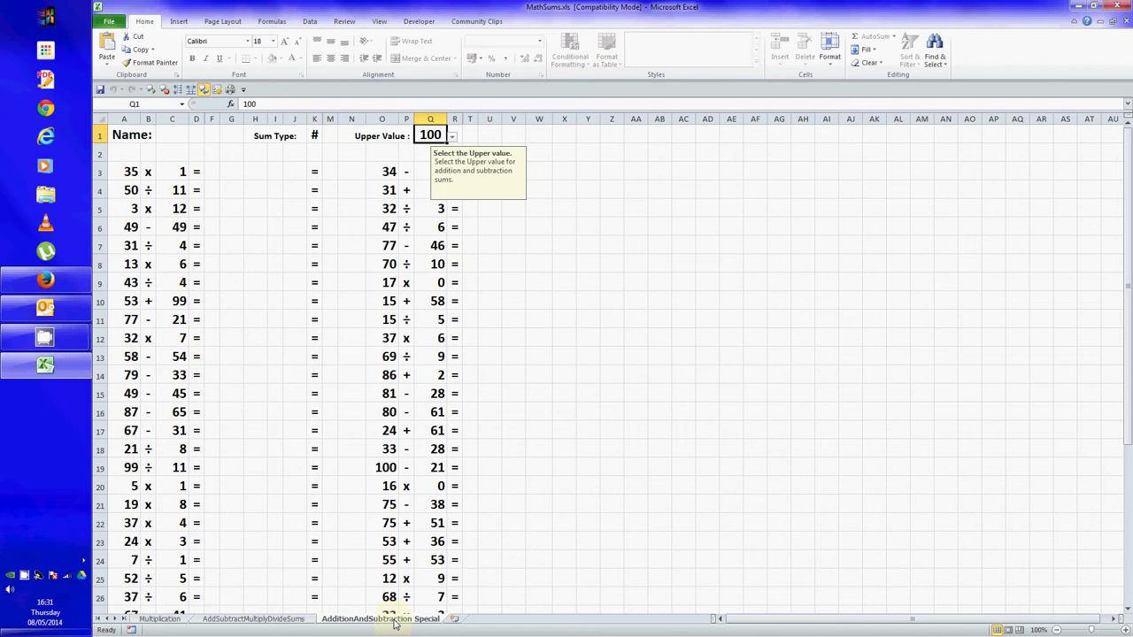
click(285, 619)
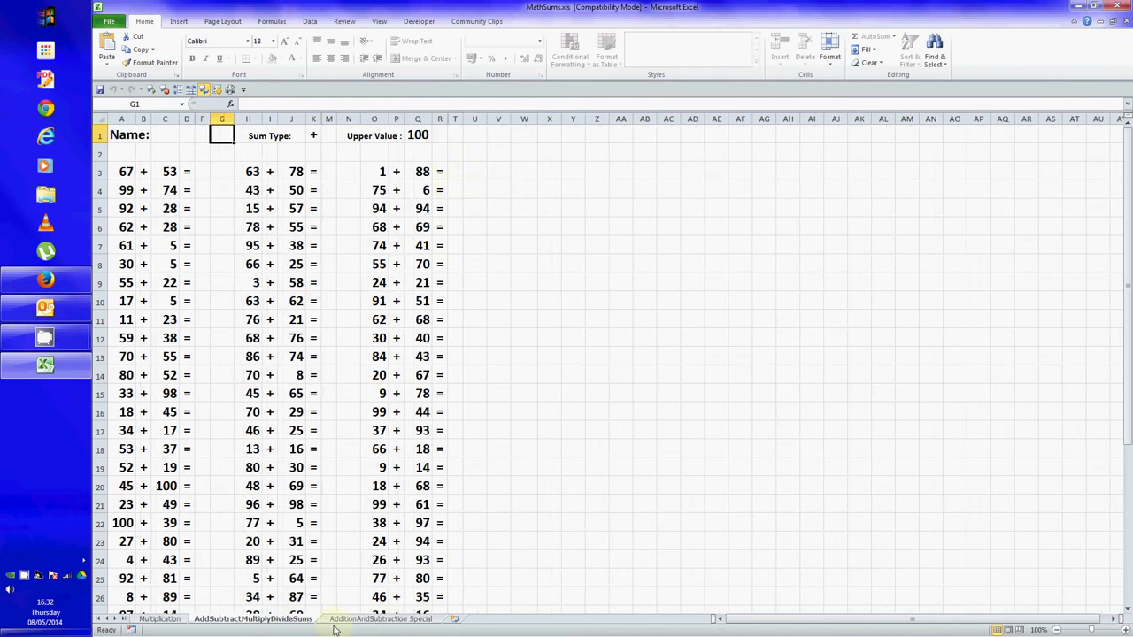
click(161, 619)
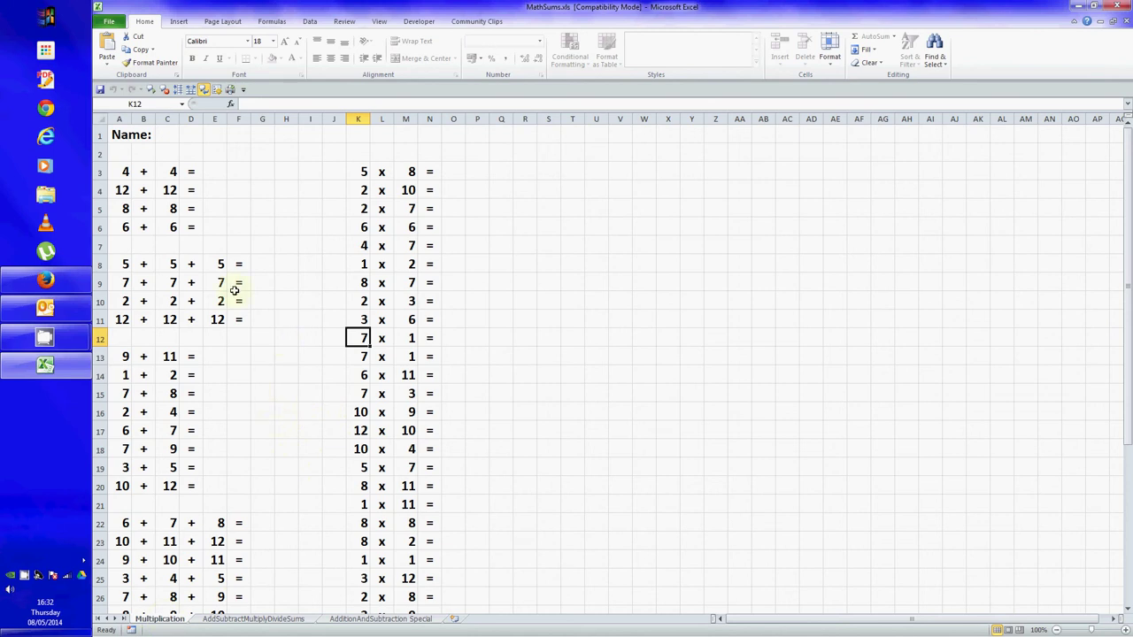
- Preview the printed page of the Multiplication sheet, then return to the worksheet
click(125, 172)
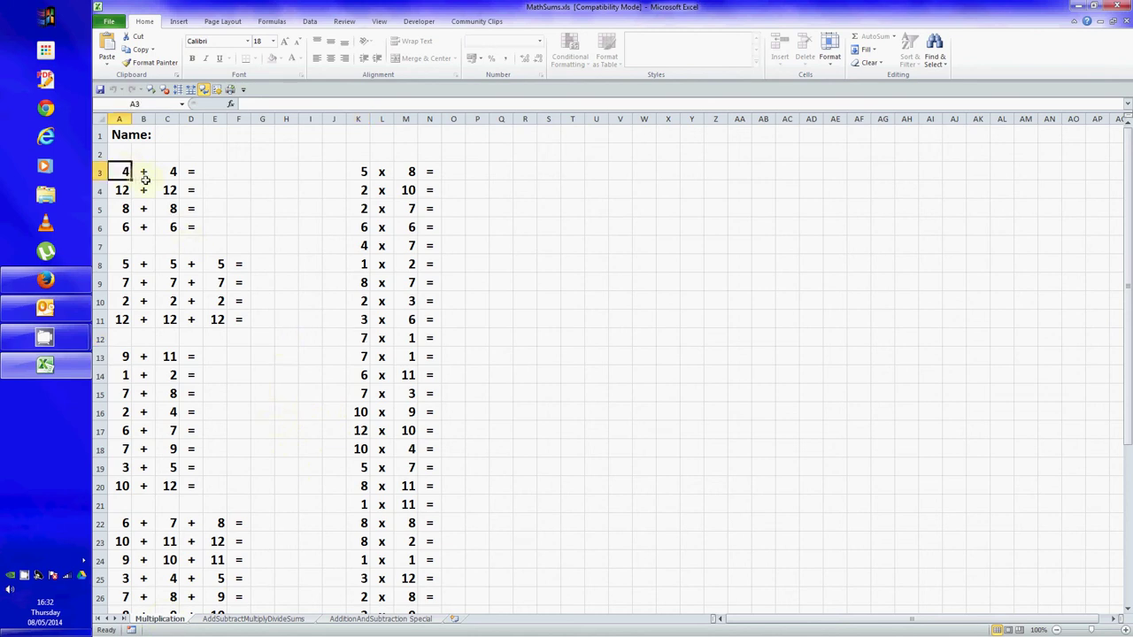
click(109, 21)
click(115, 178)
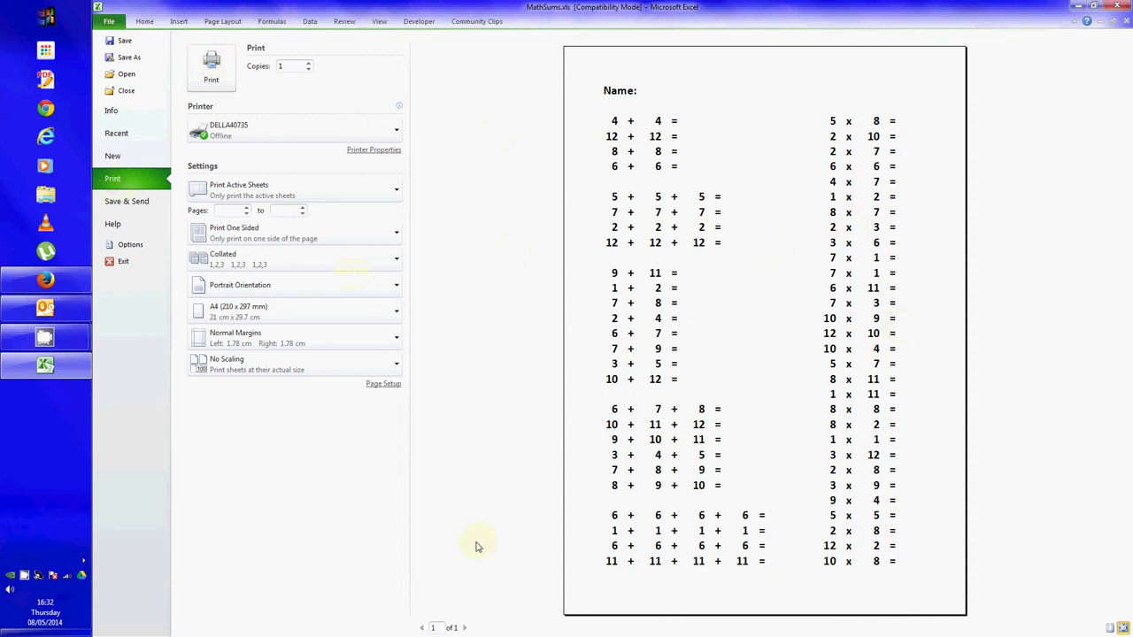
click(144, 22)
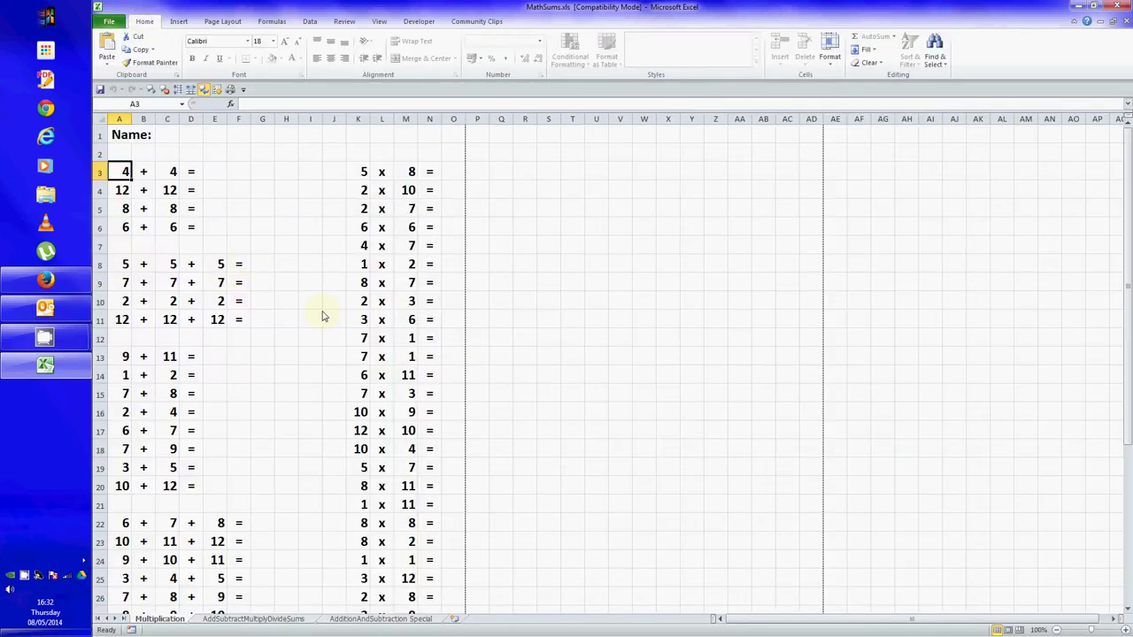
- Preview how the AddSubtractMultiplyDivideSums sheet will print
click(253, 620)
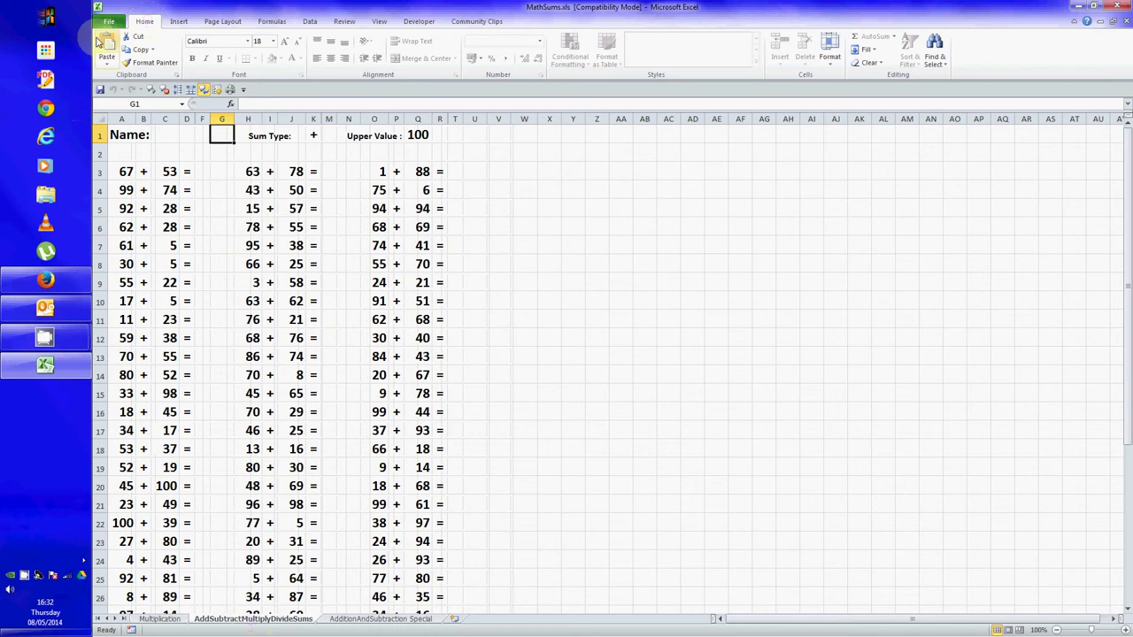
click(108, 21)
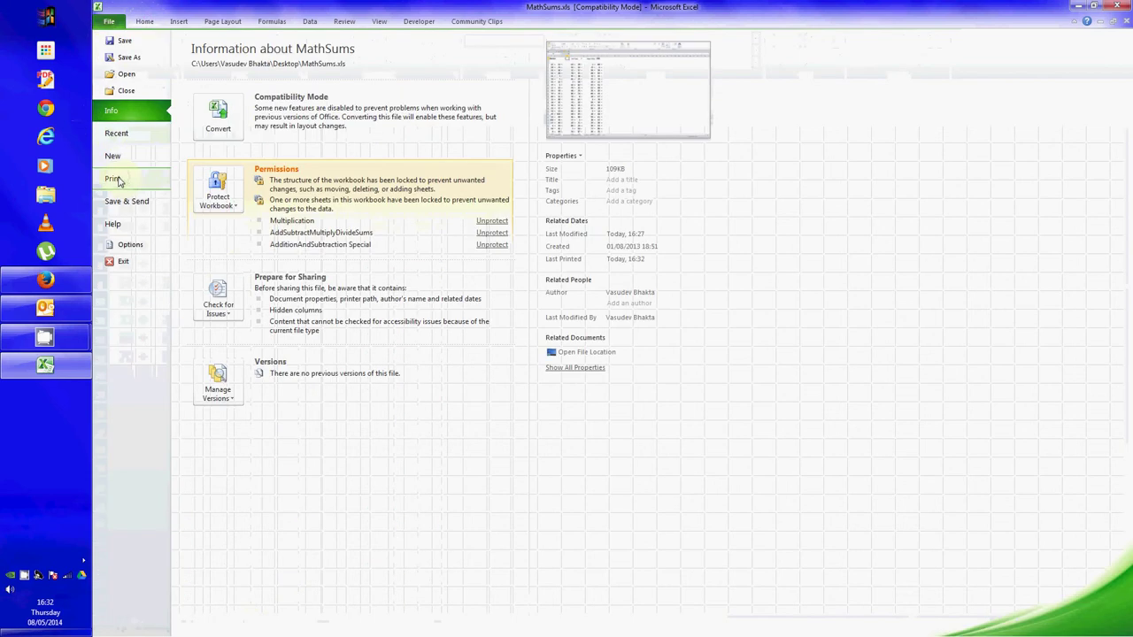
click(114, 179)
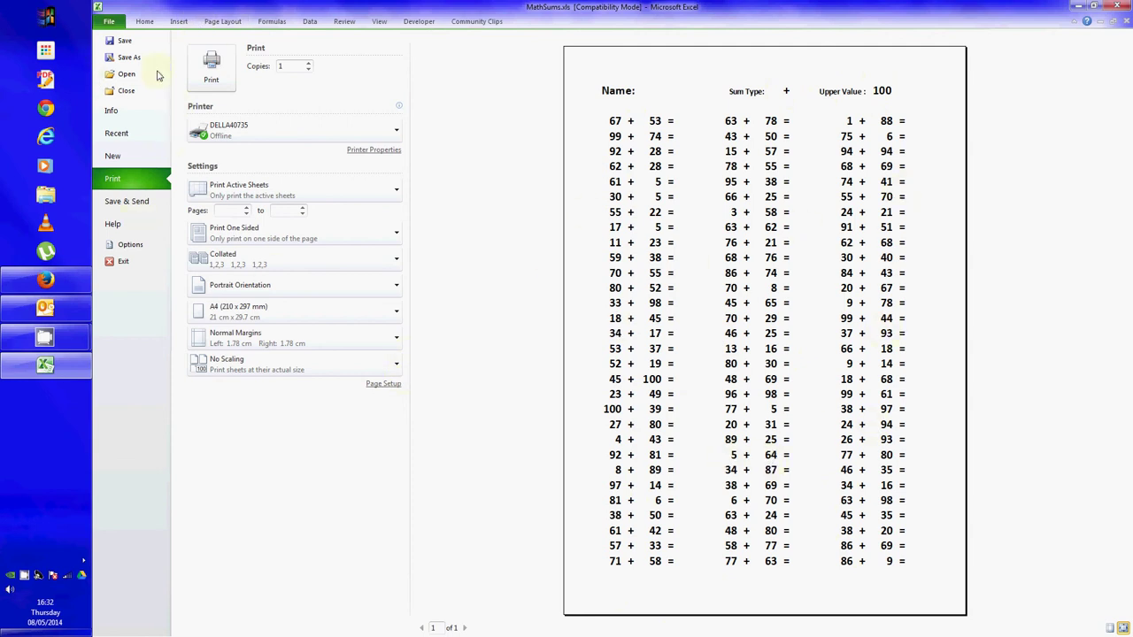
- On the Multiplication sheet, try entering 8 in answer cell E3 and dismiss the protected-cell warning
click(144, 22)
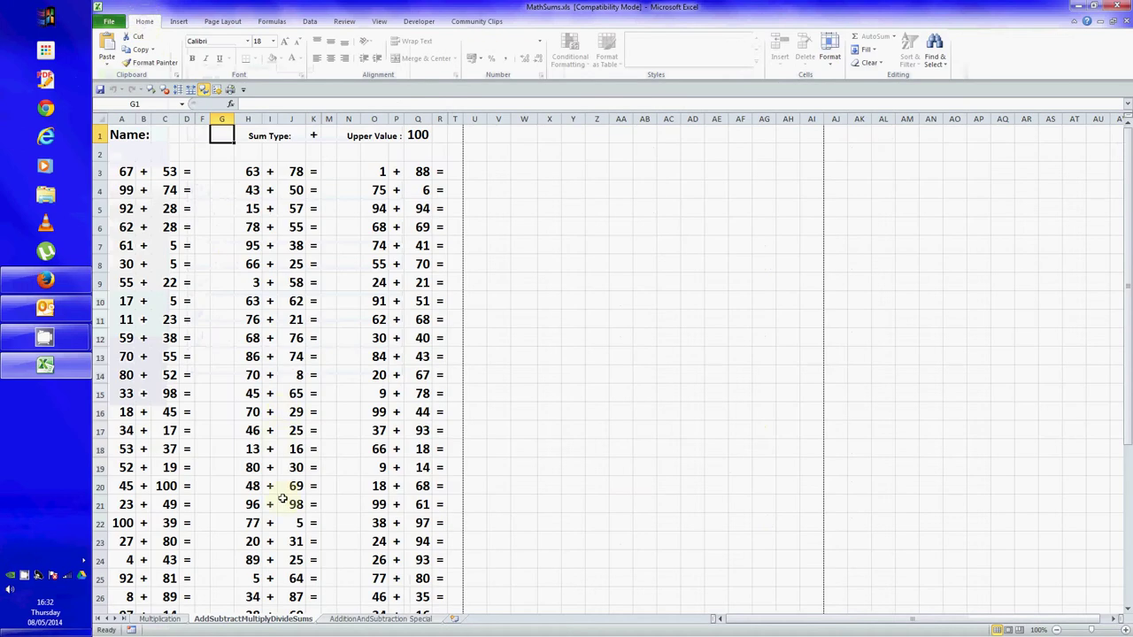
click(159, 620)
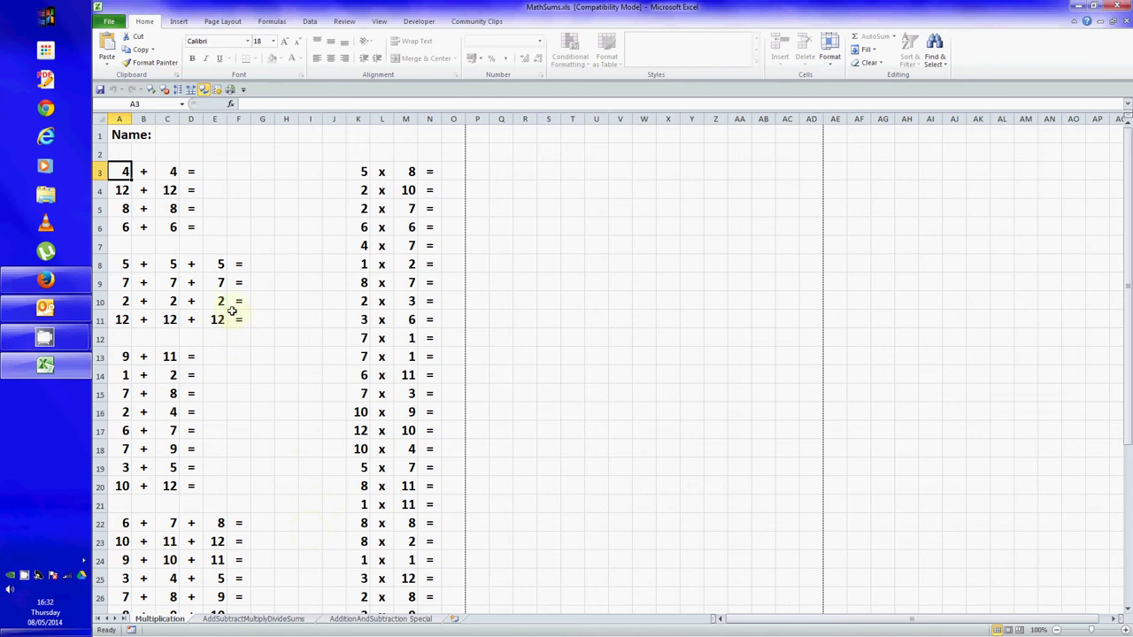
click(217, 175)
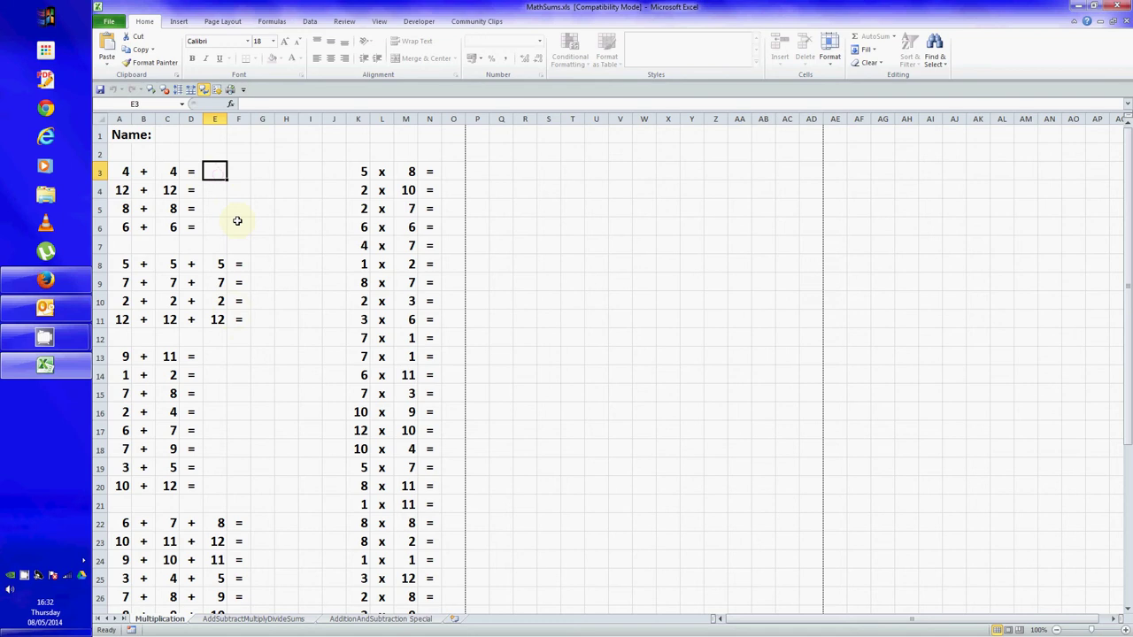
key(8)
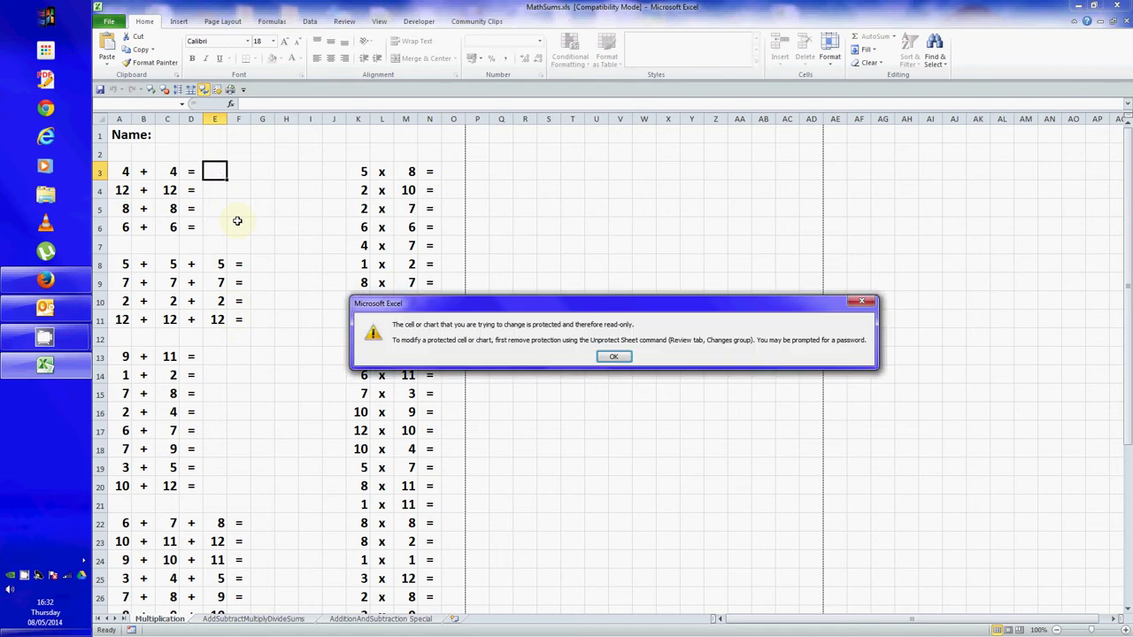
click(614, 357)
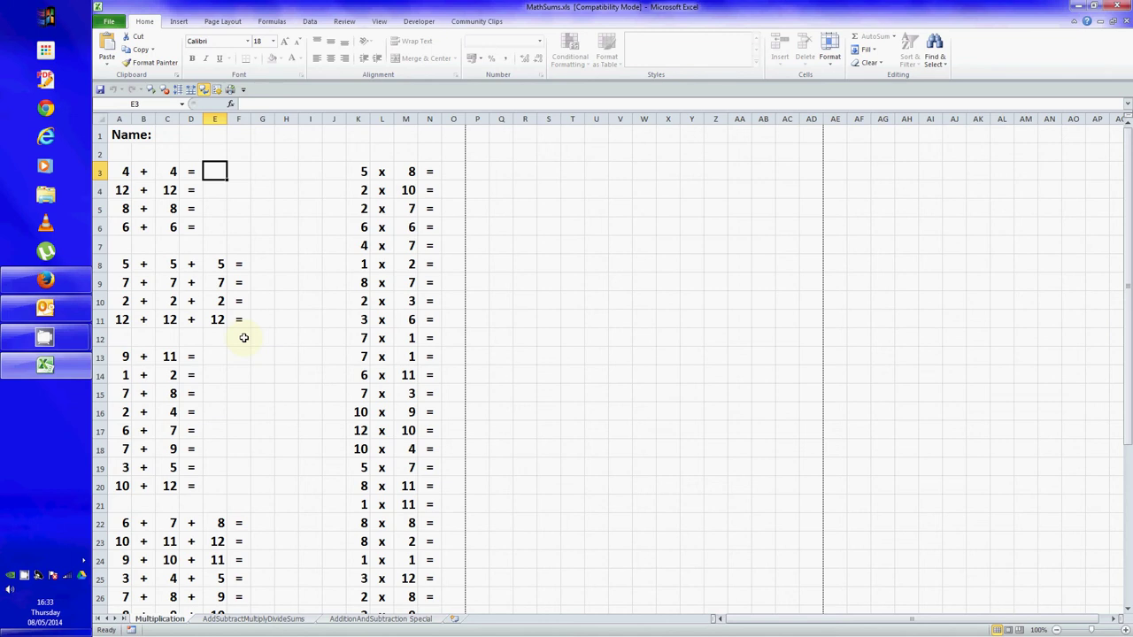
- Recalculate twice with F9 so the sums regenerate, now starting 11 + 11 and 9 x 1
key(F9)
key(F9)
key(F9)
key(F9)
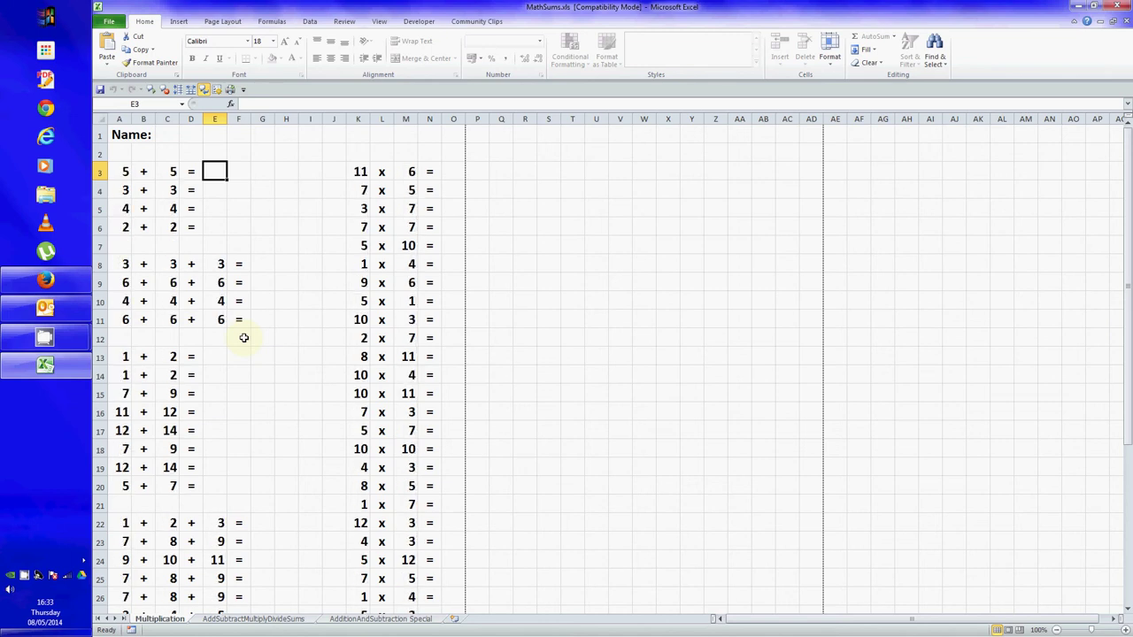
key(F9)
key(F9)
key(F9)
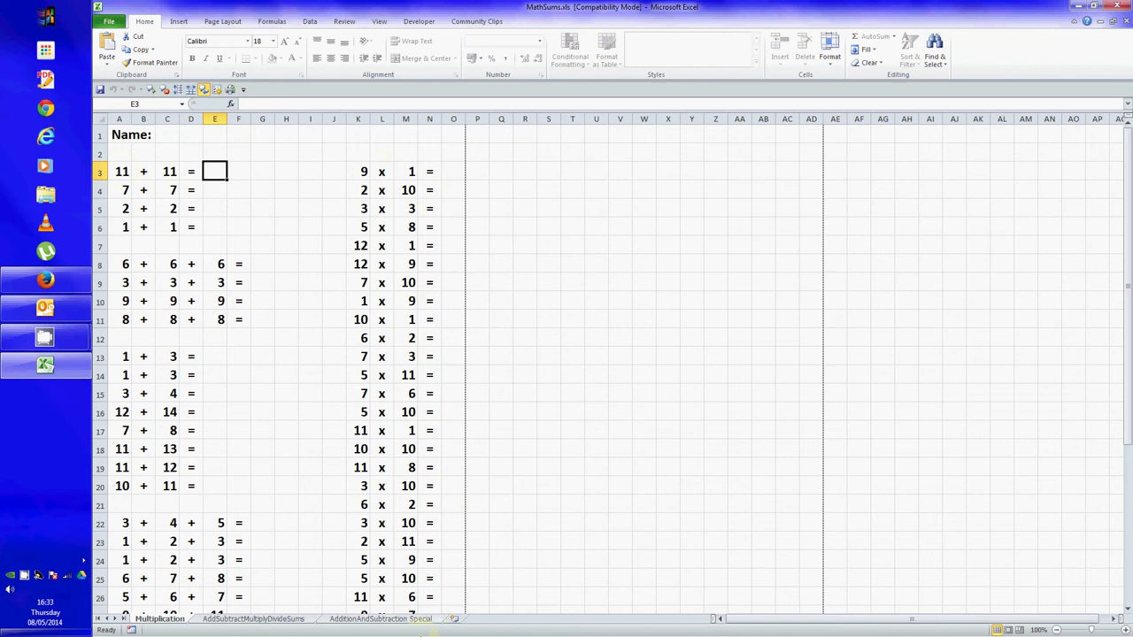
scroll(406, 564, down, 4)
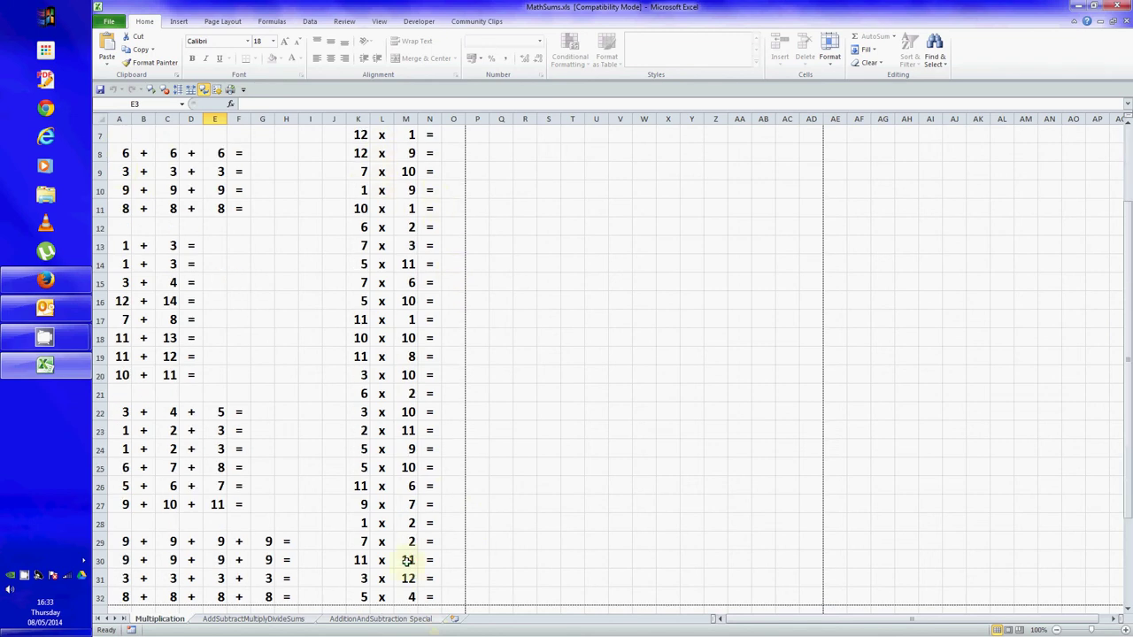
scroll(406, 563, up, 4)
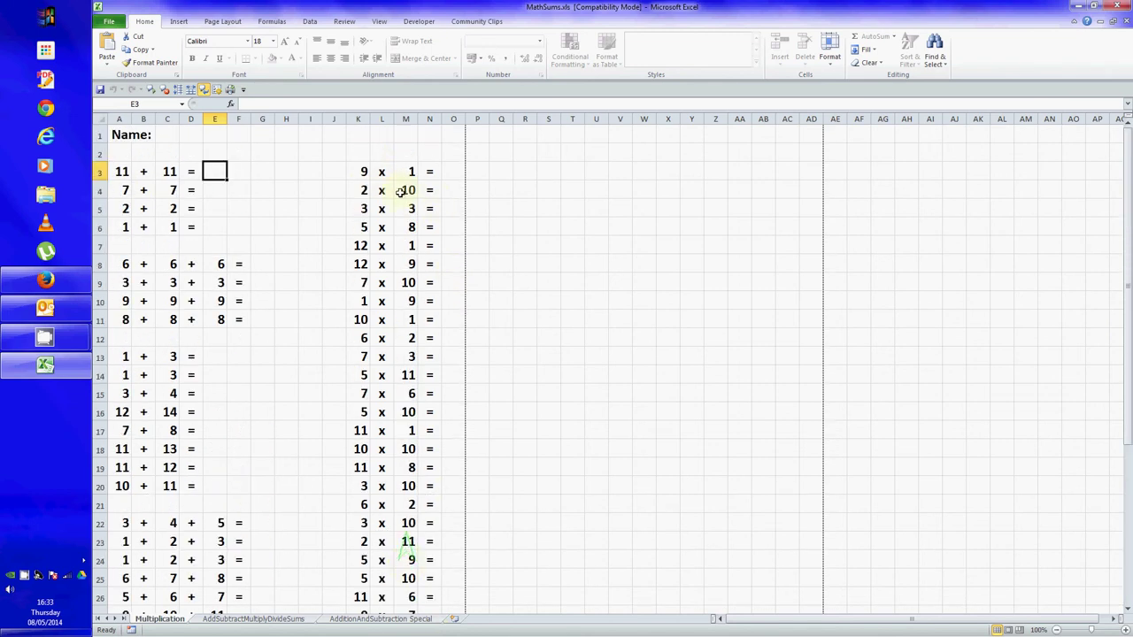
click(125, 171)
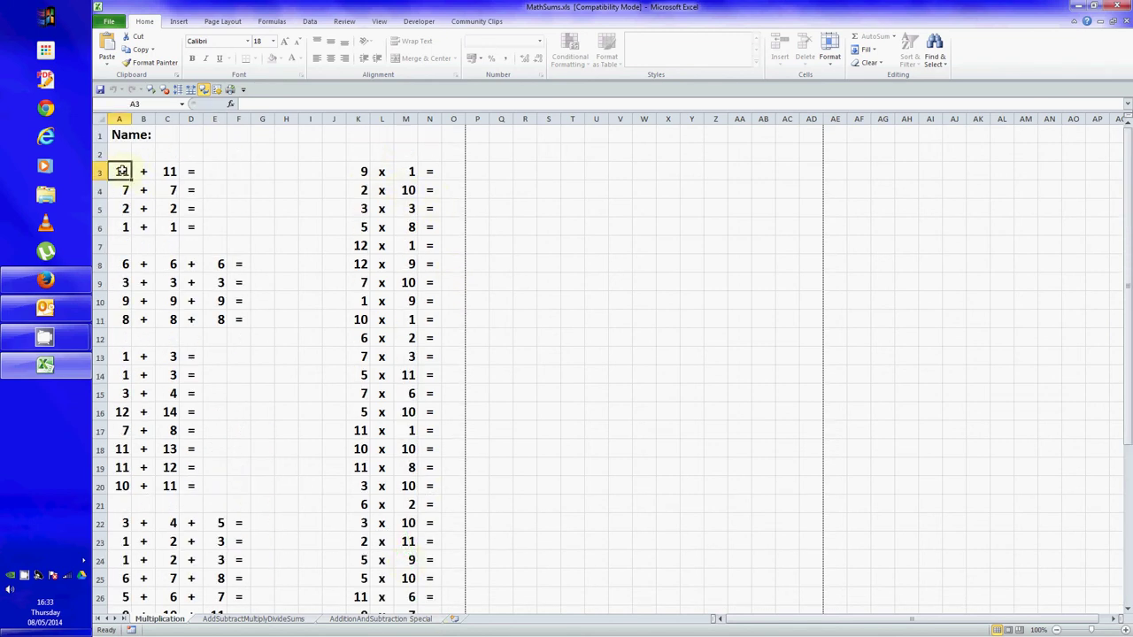
click(175, 171)
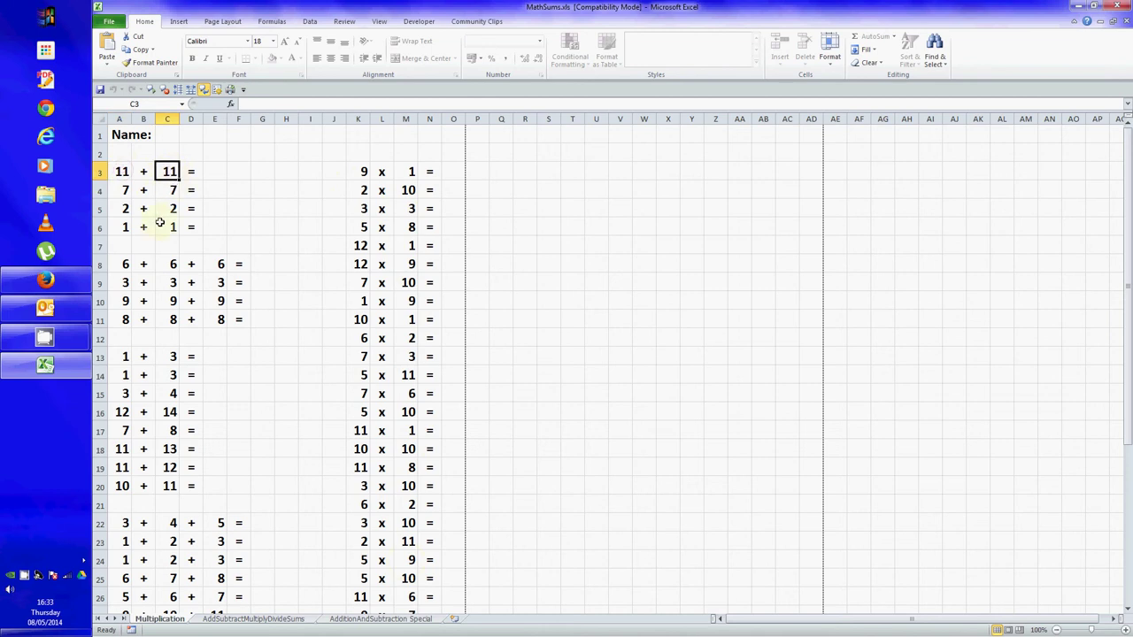
click(119, 171)
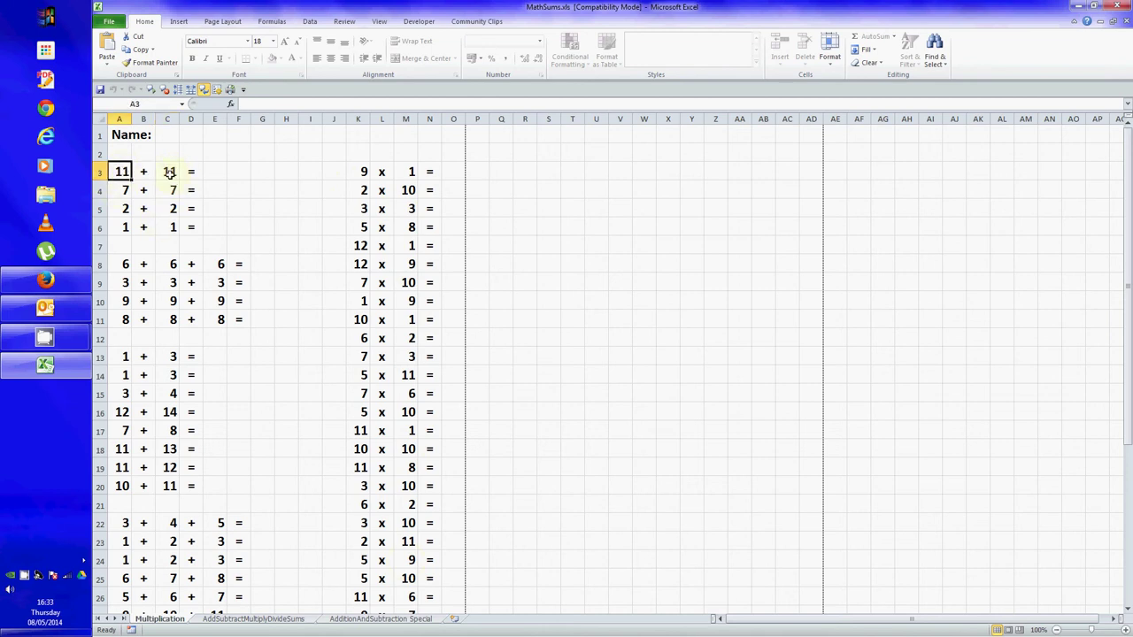
click(171, 171)
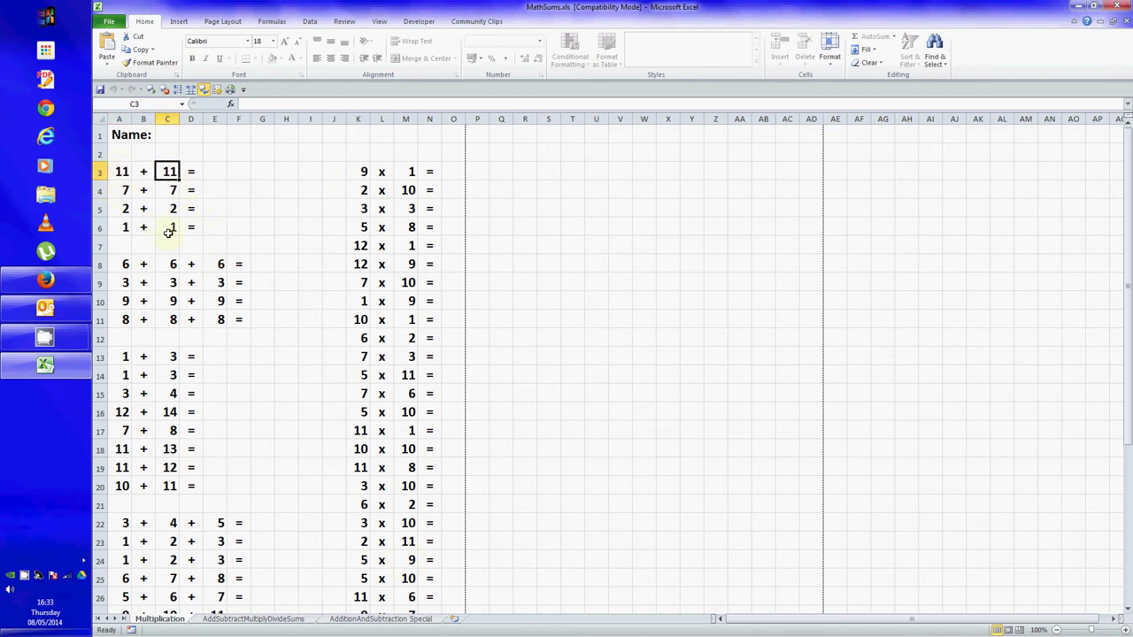
click(122, 172)
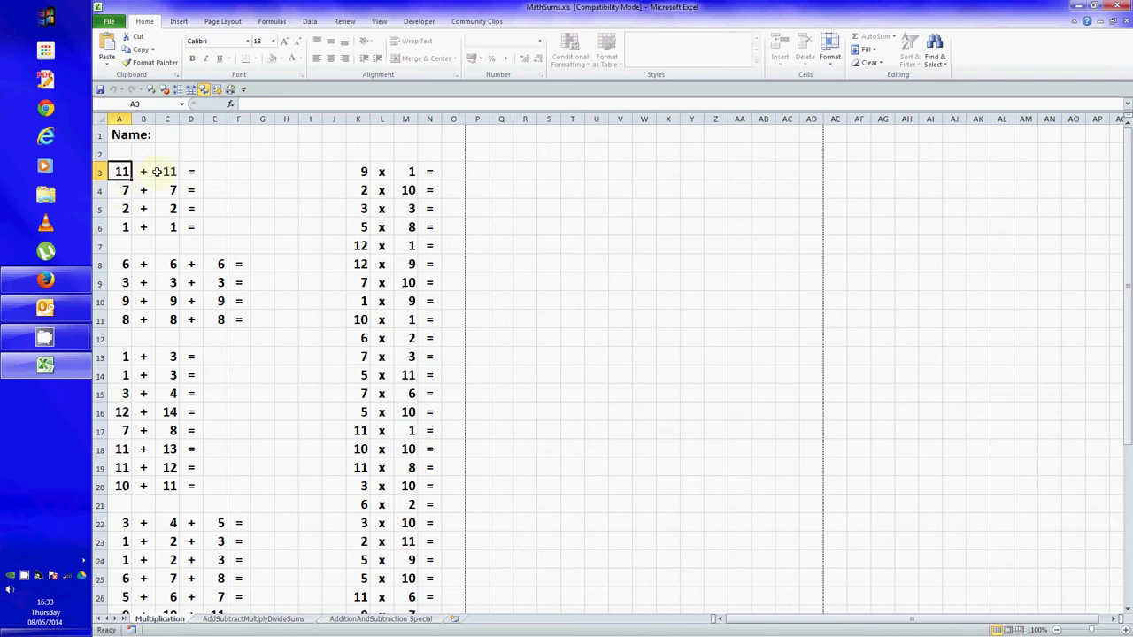
click(160, 171)
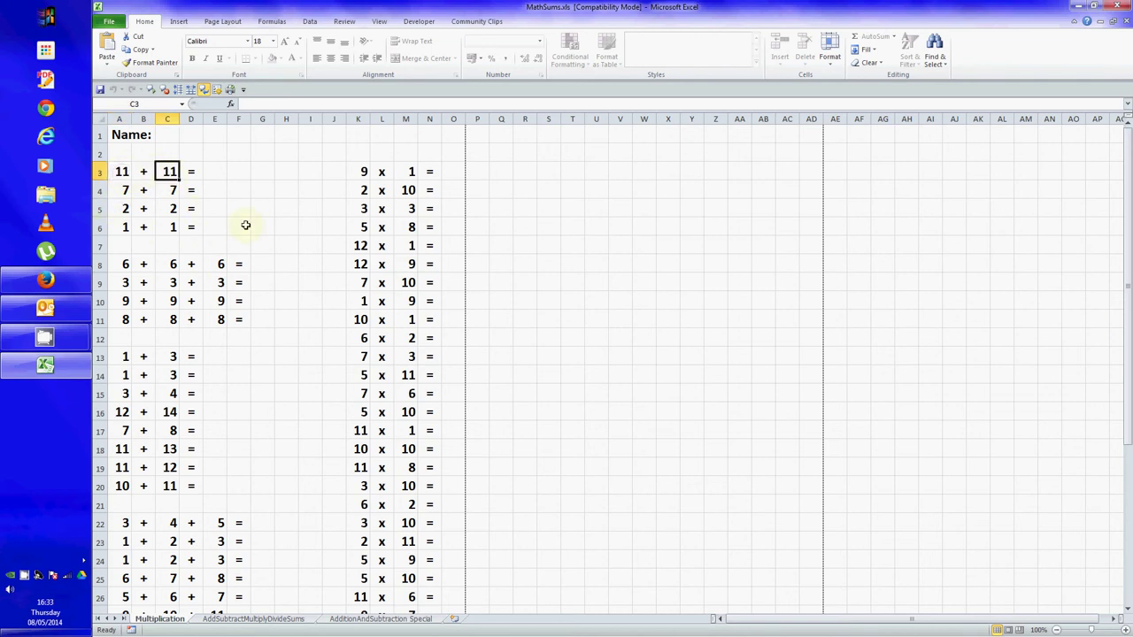
click(218, 176)
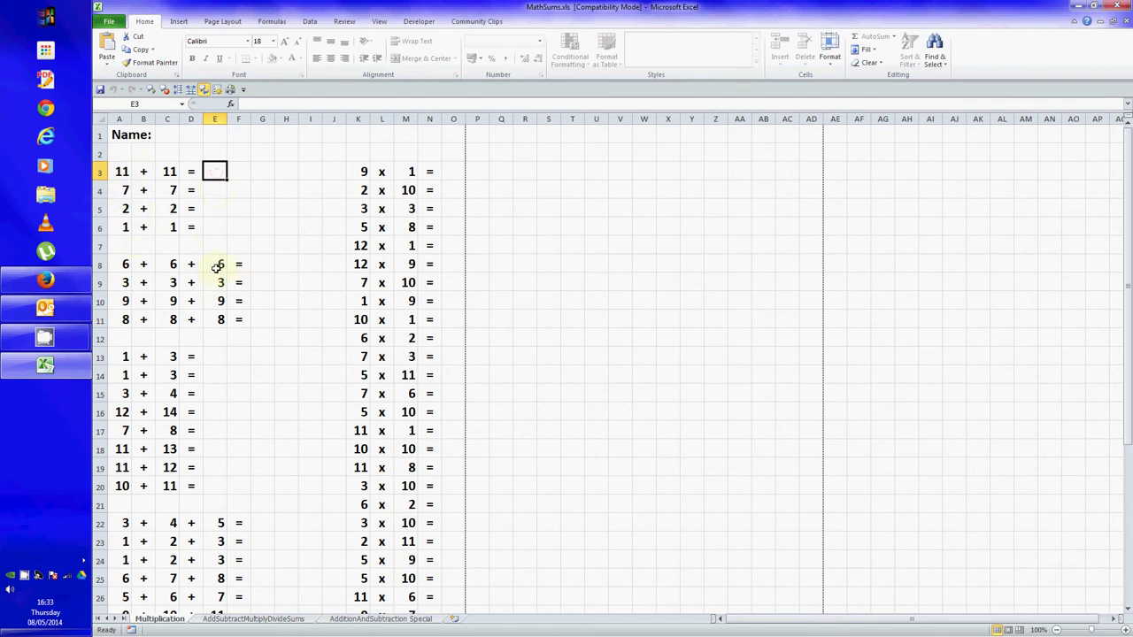
click(129, 191)
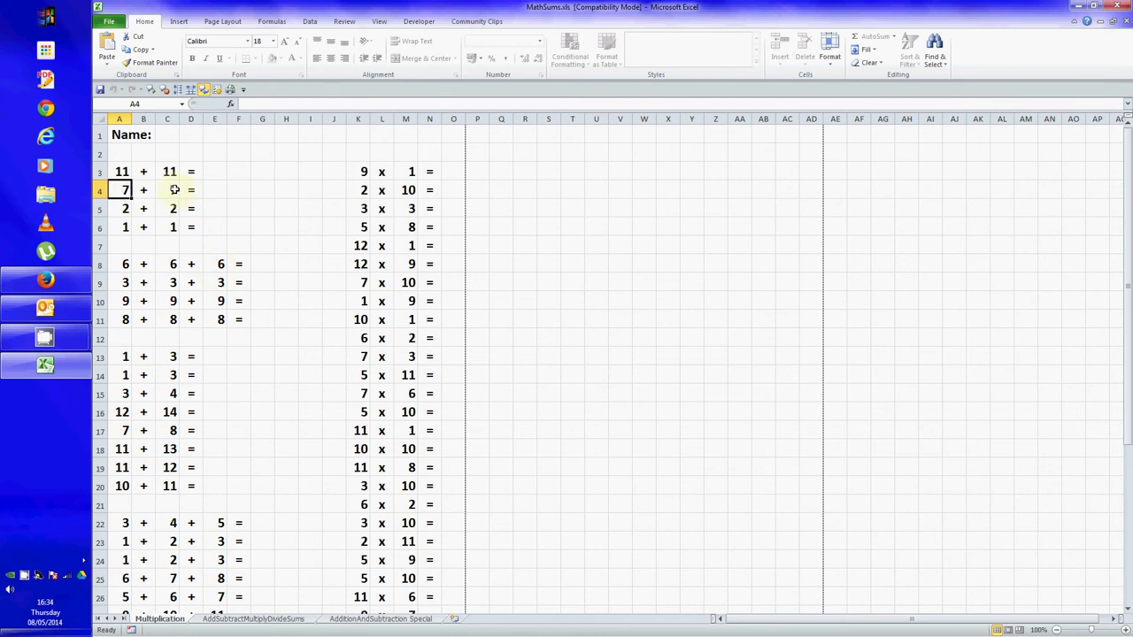
click(216, 188)
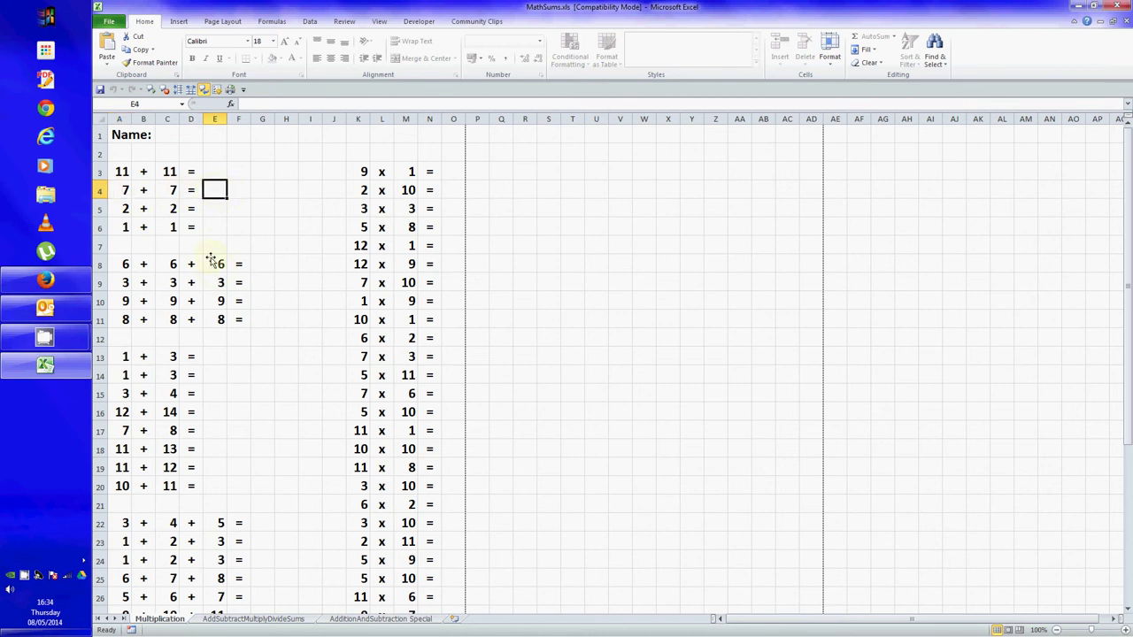
click(129, 264)
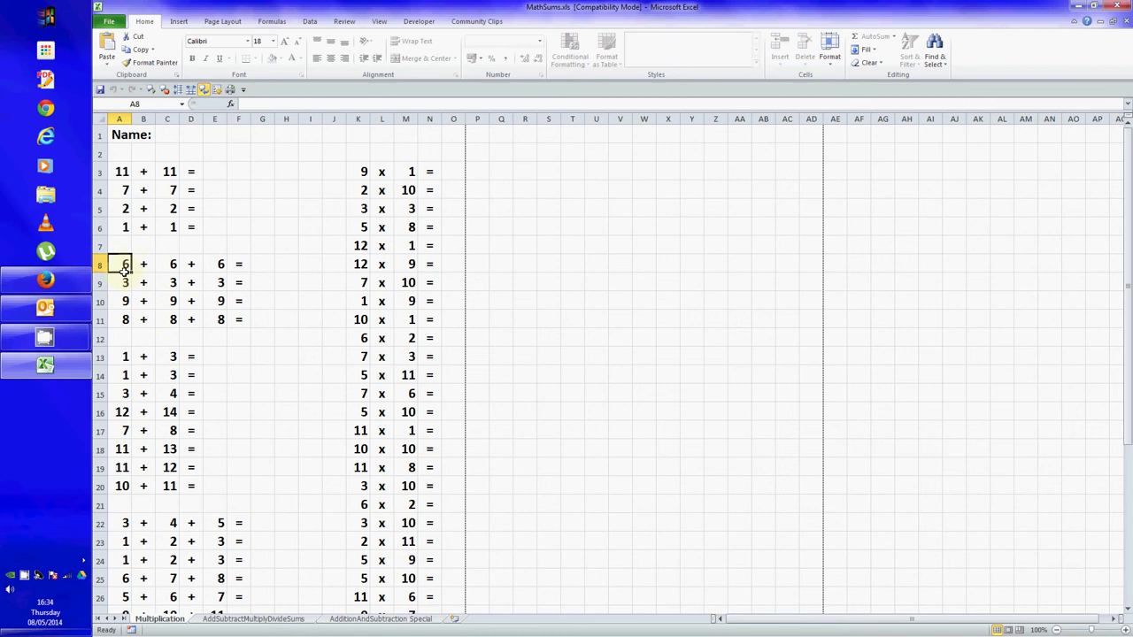
click(221, 265)
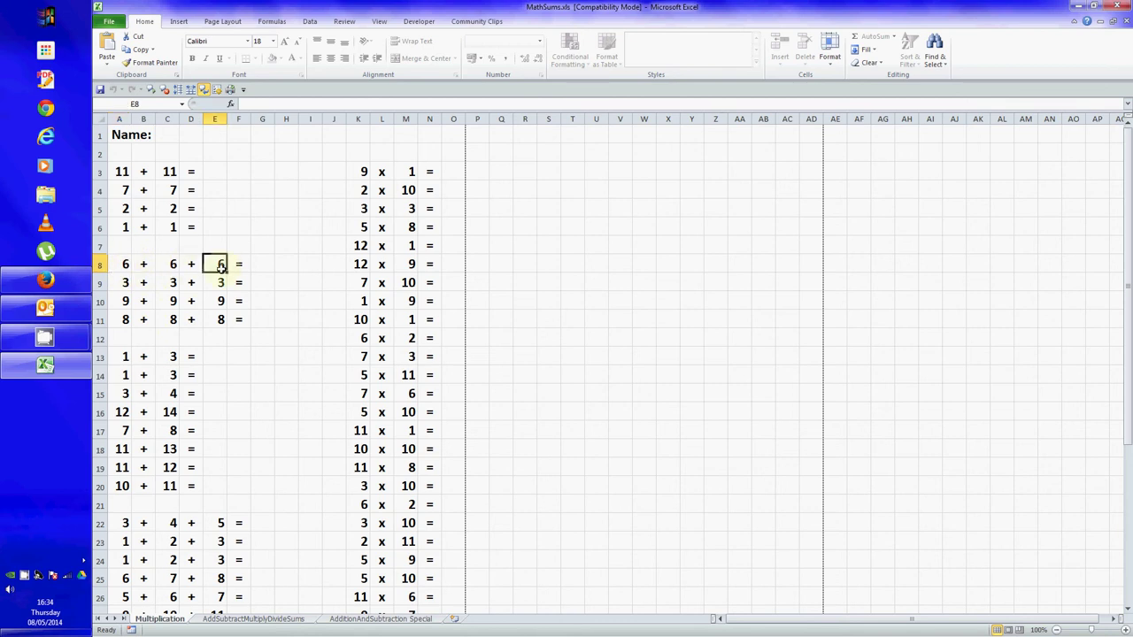
click(267, 267)
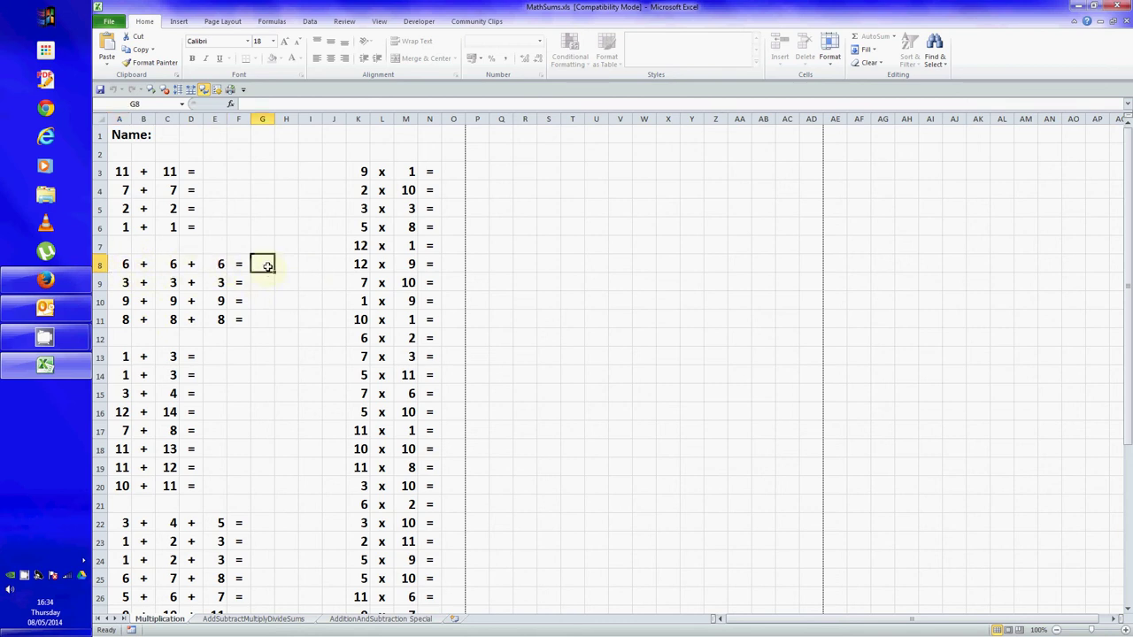
click(210, 395)
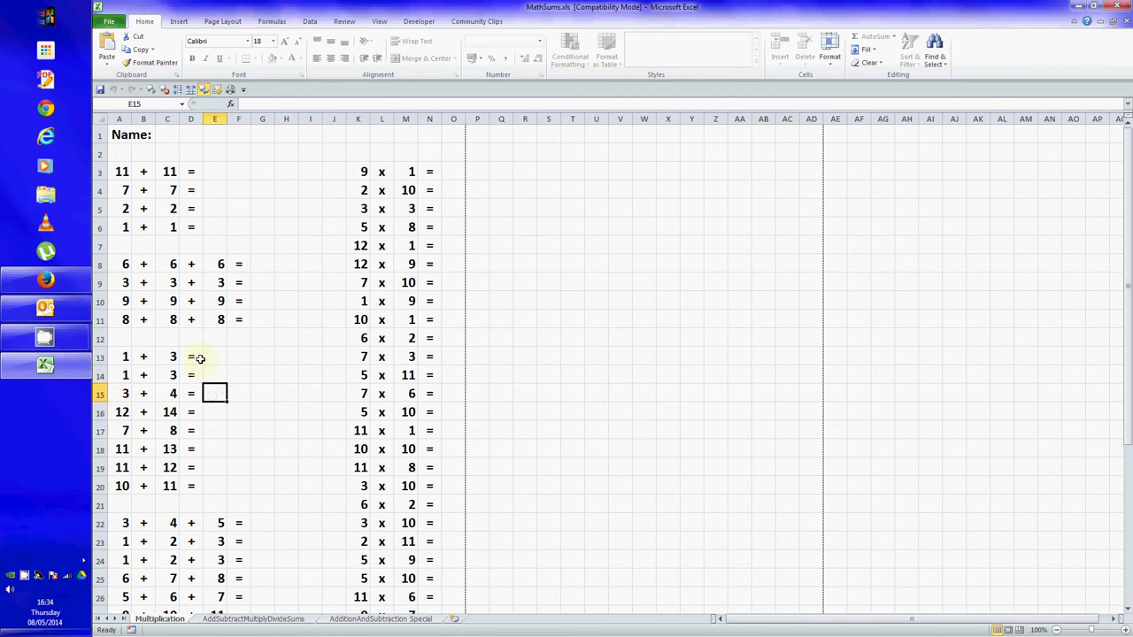
mouse_move(122, 395)
mouse_down()
mouse_move(184, 398)
mouse_move(122, 392)
mouse_up()
click(215, 392)
click(122, 394)
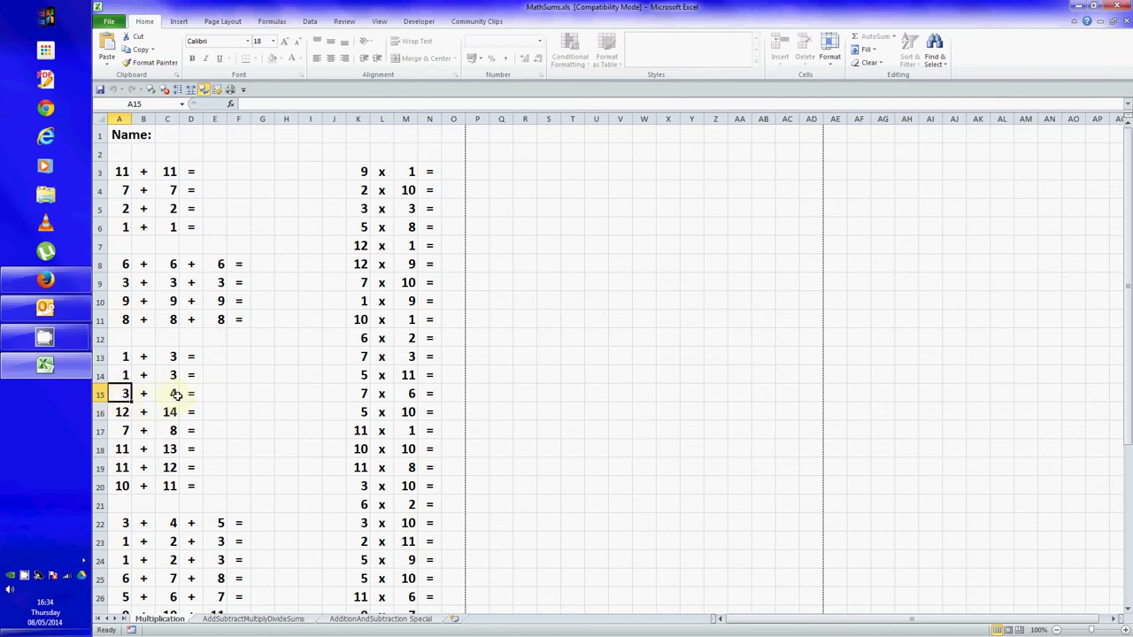
click(176, 395)
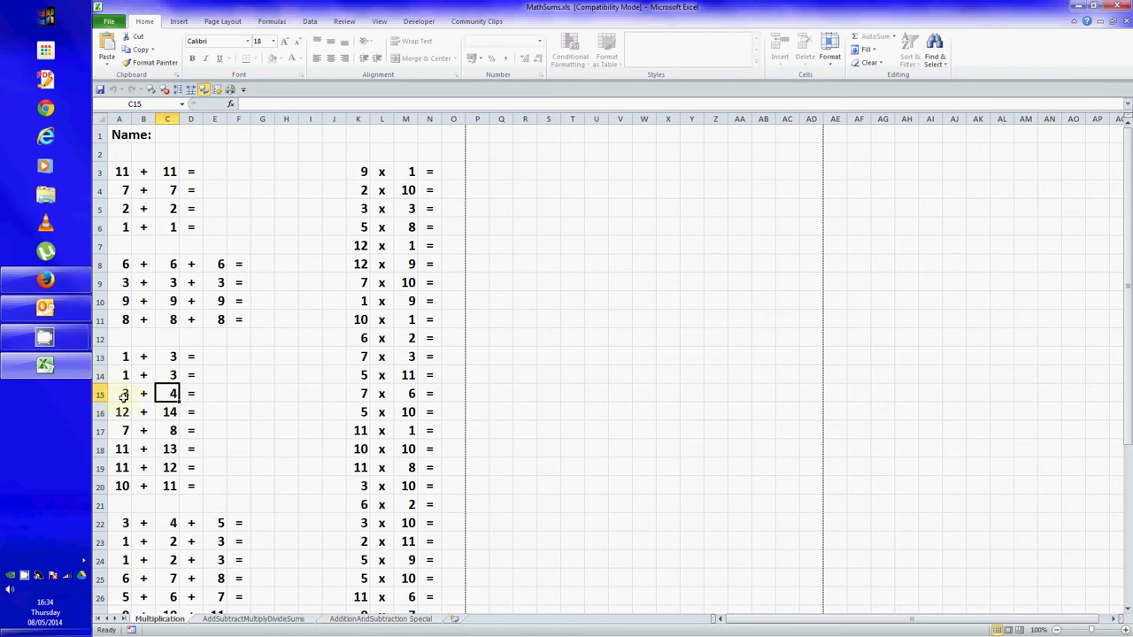
click(212, 393)
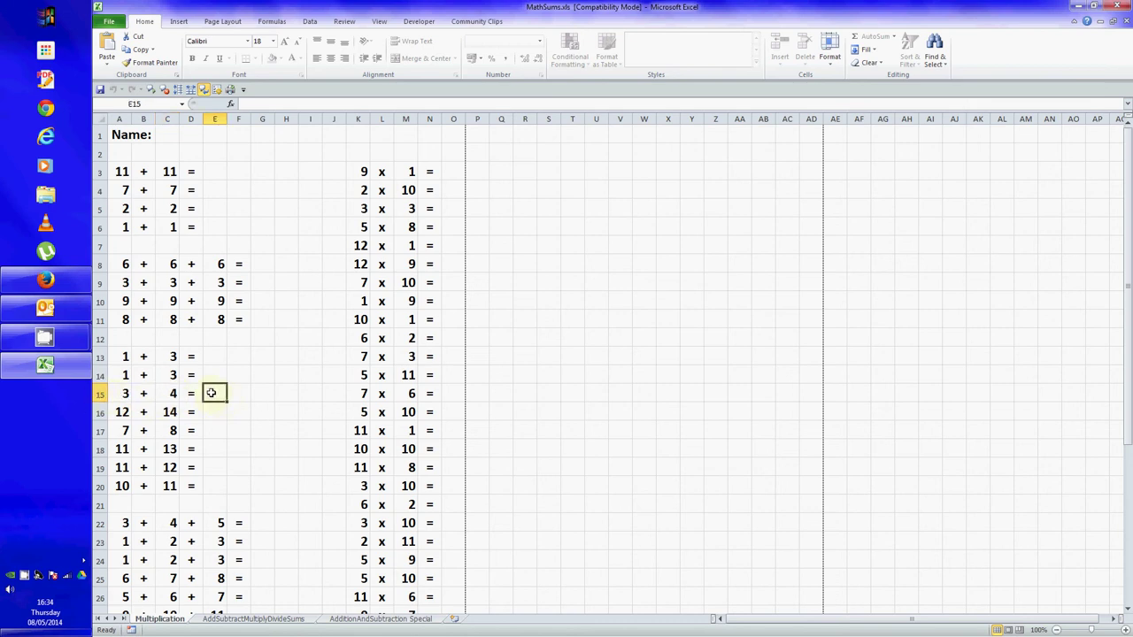
click(124, 415)
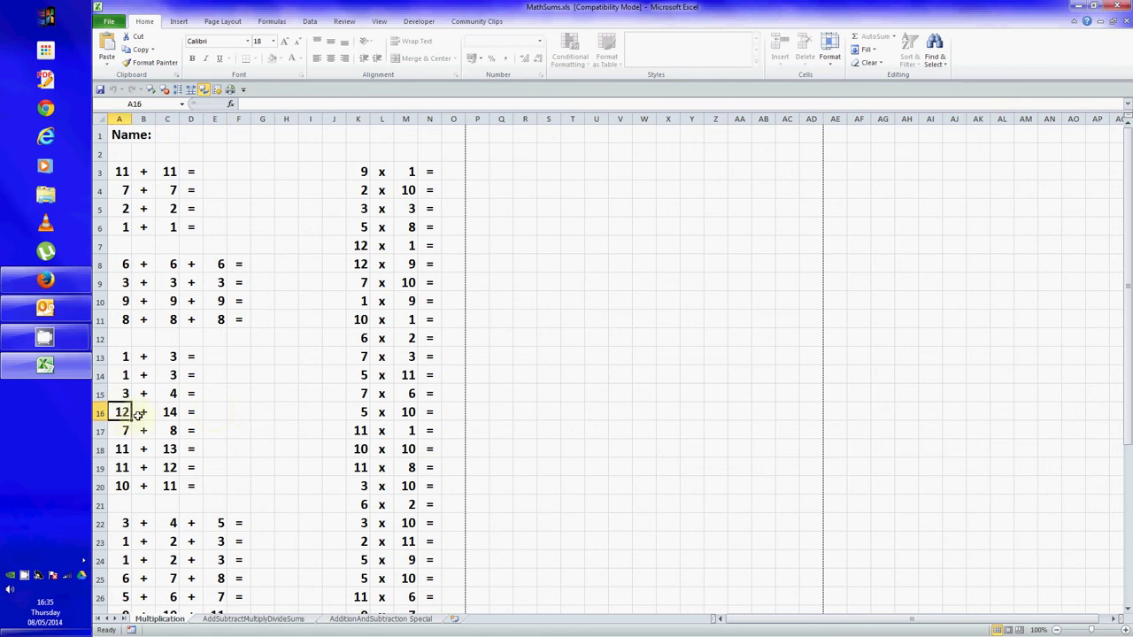
click(170, 414)
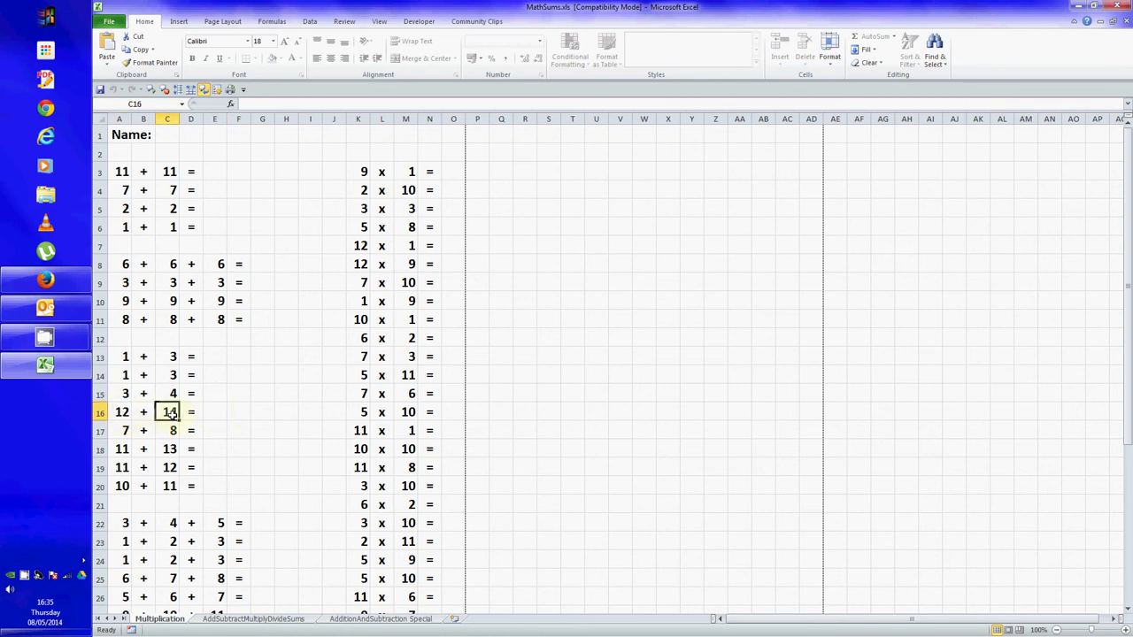
click(122, 412)
click(144, 413)
click(164, 412)
click(141, 413)
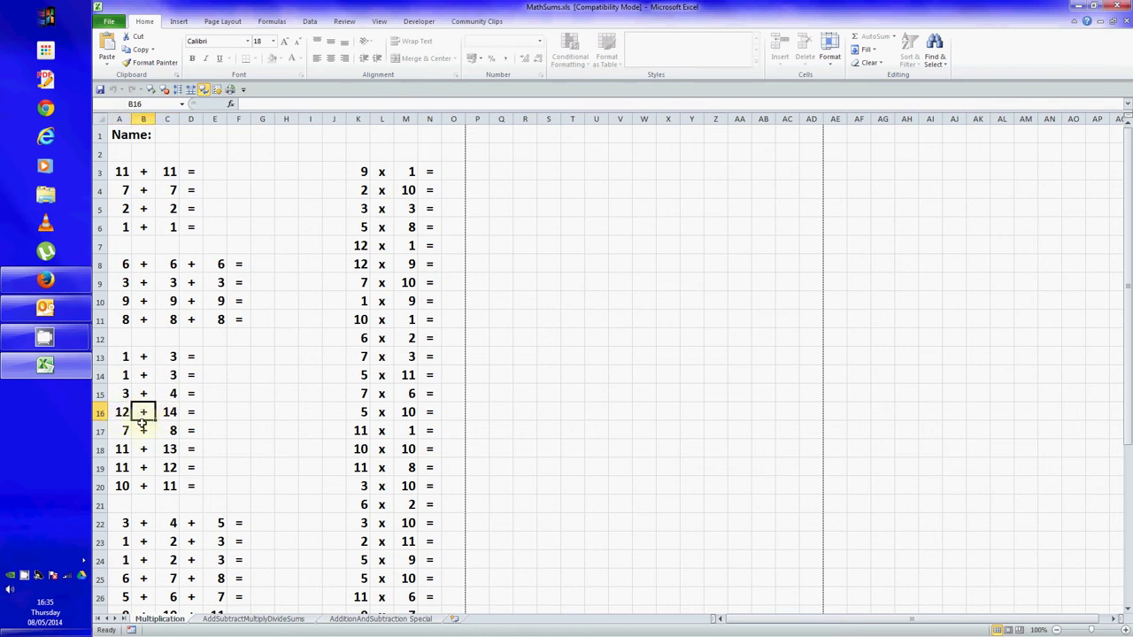
click(217, 413)
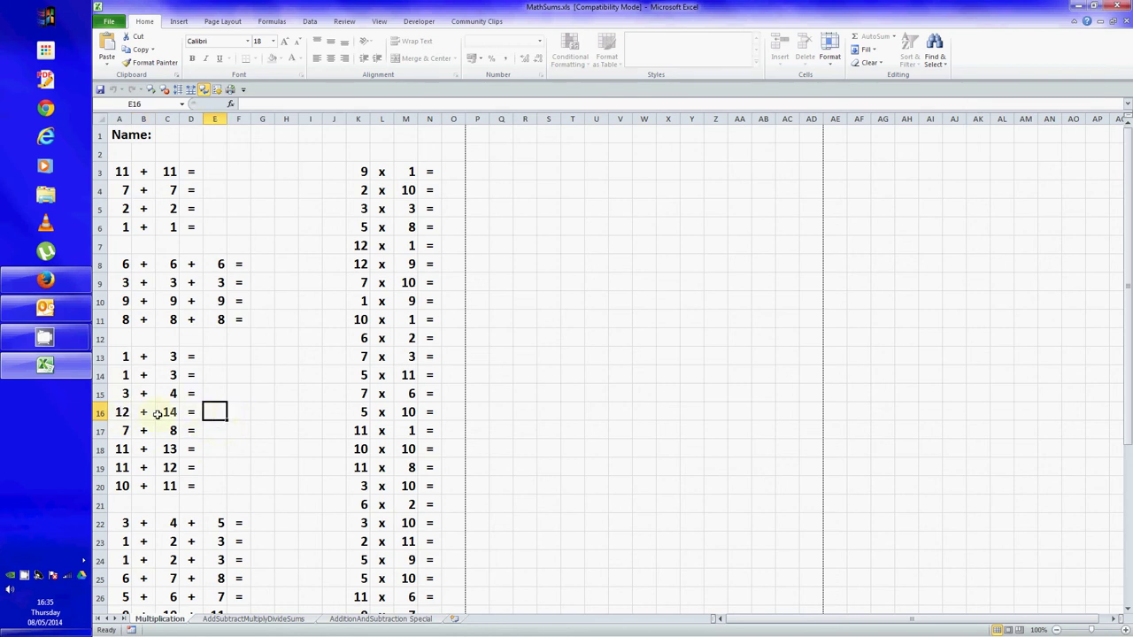
click(142, 415)
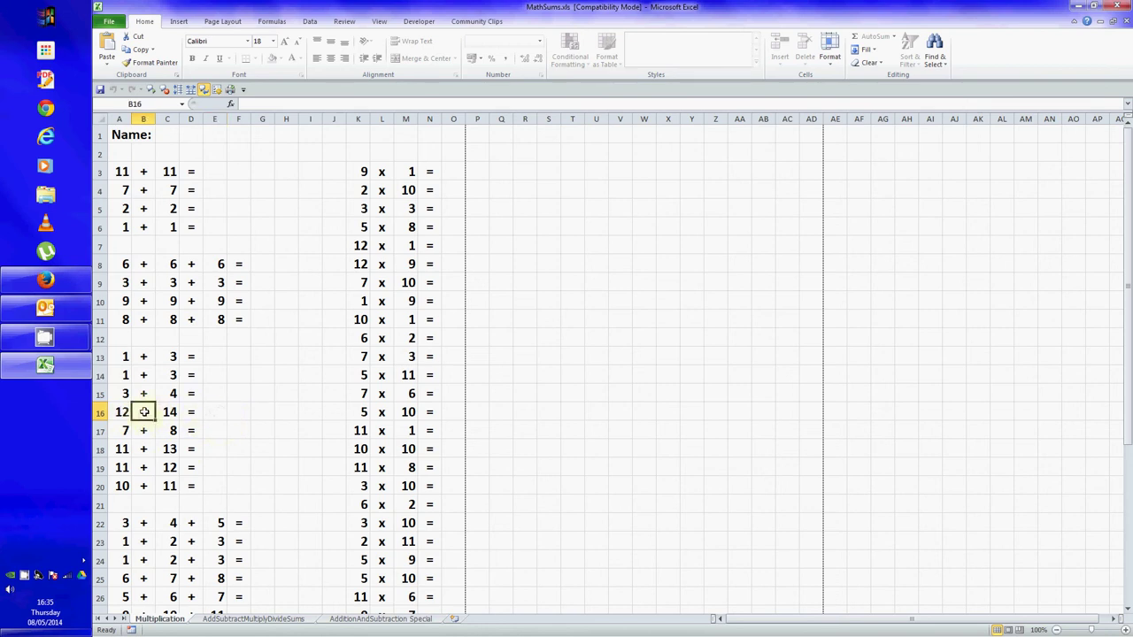
click(212, 412)
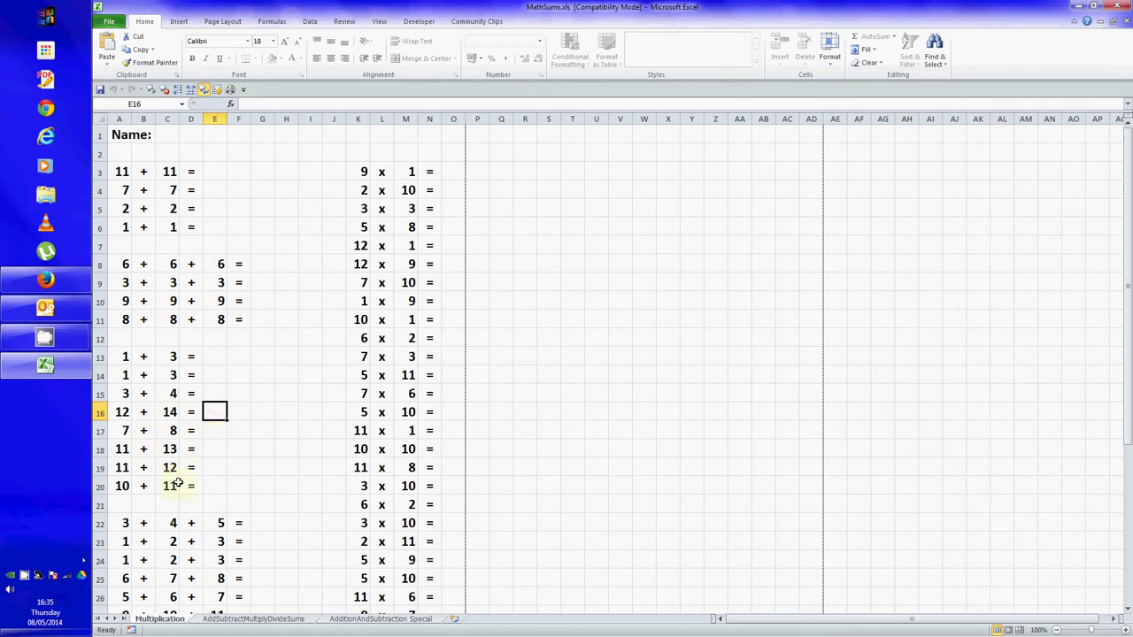
click(122, 449)
click(168, 449)
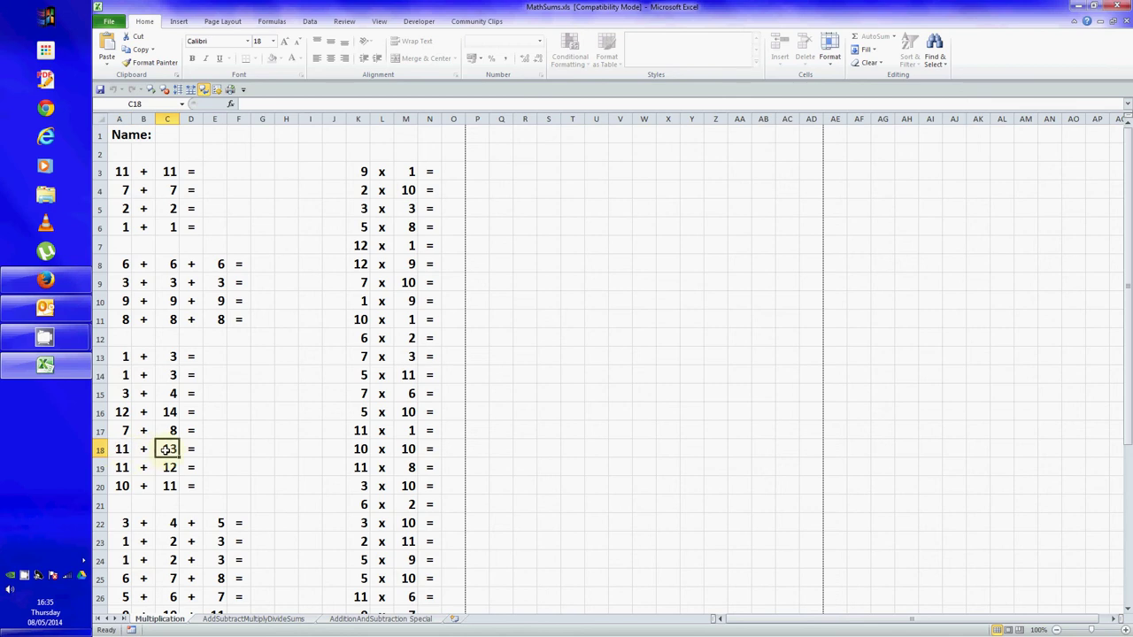
click(144, 449)
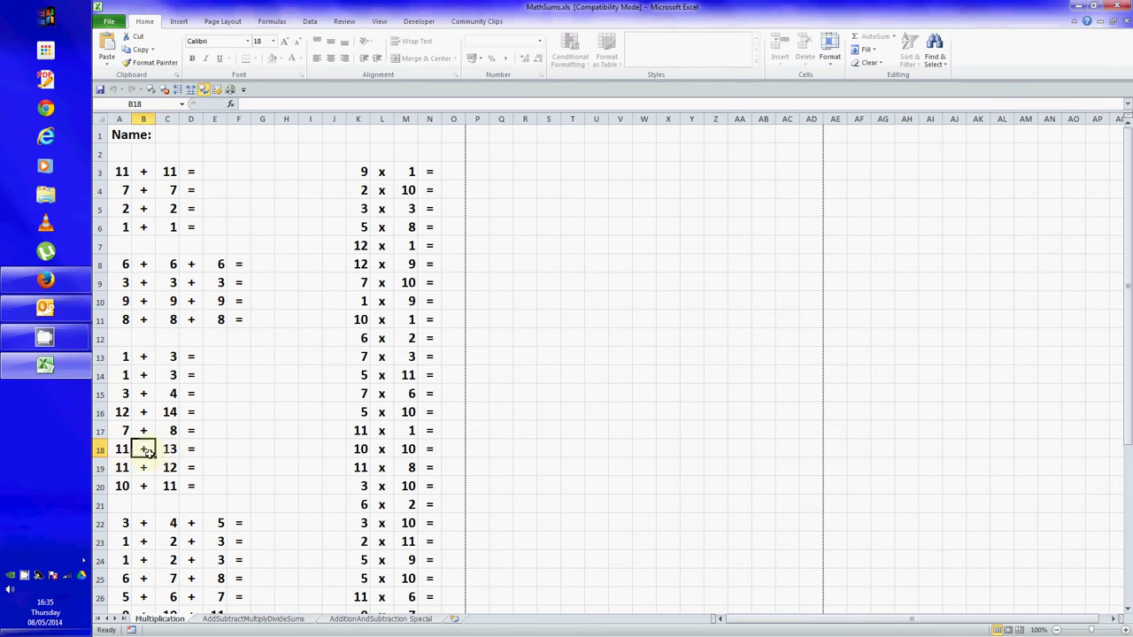
click(212, 449)
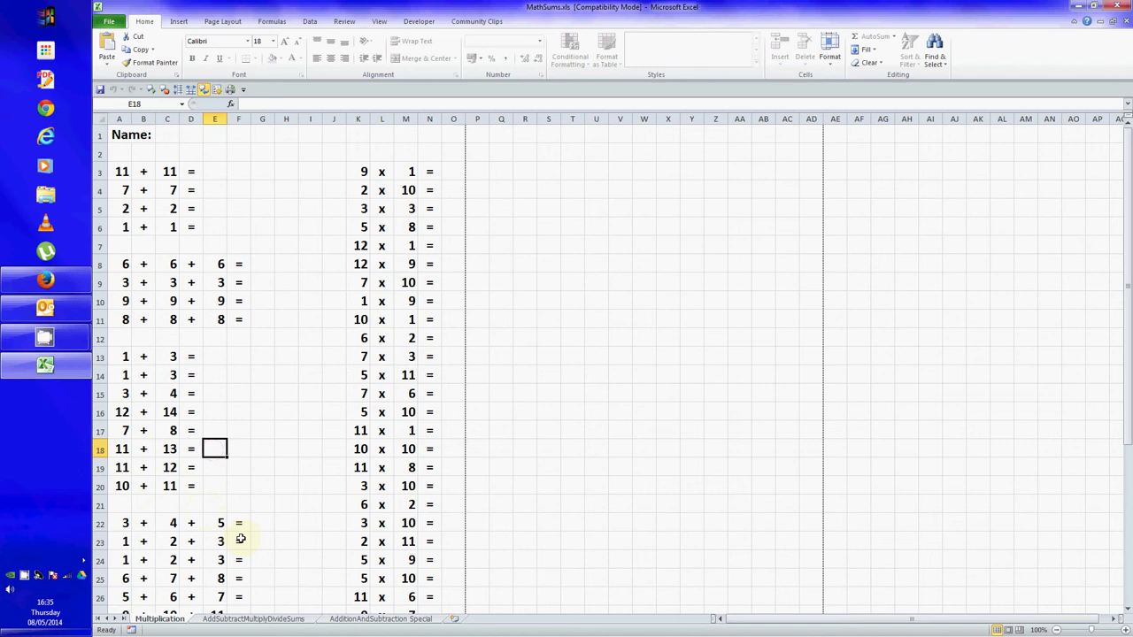
scroll(240, 539, down, 1)
scroll(240, 538, down, 2)
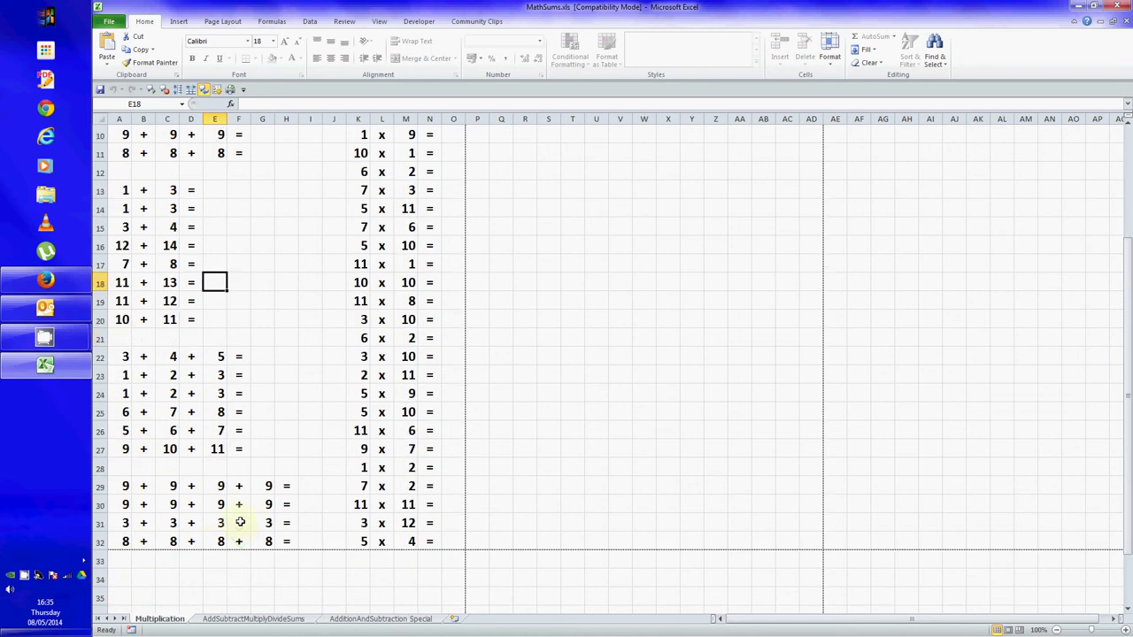
click(127, 412)
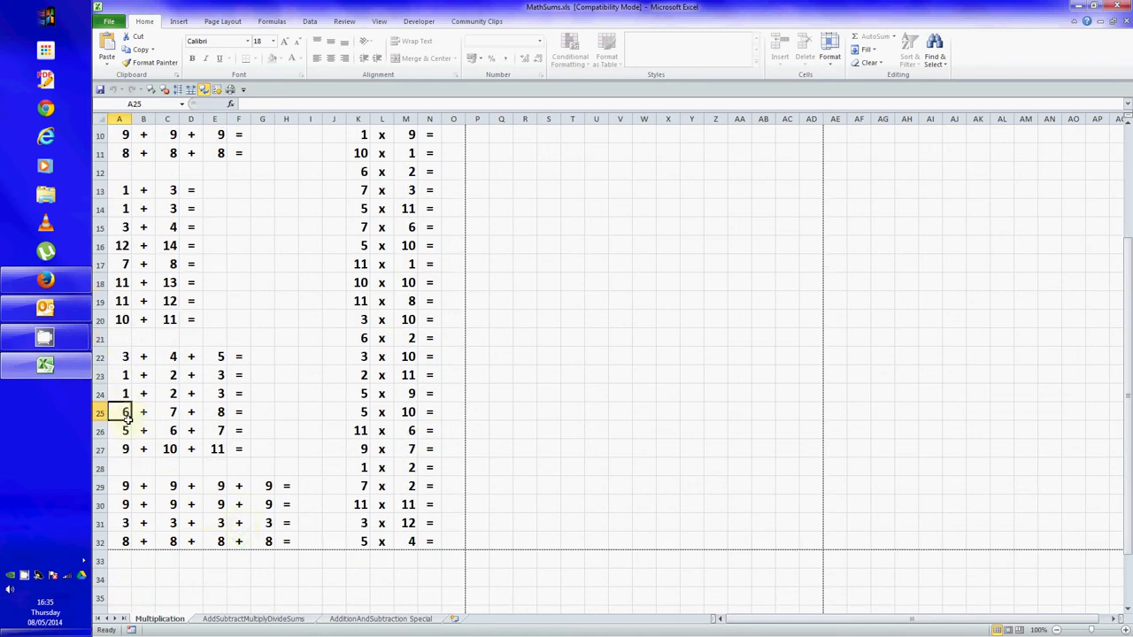
click(127, 355)
click(166, 356)
click(220, 357)
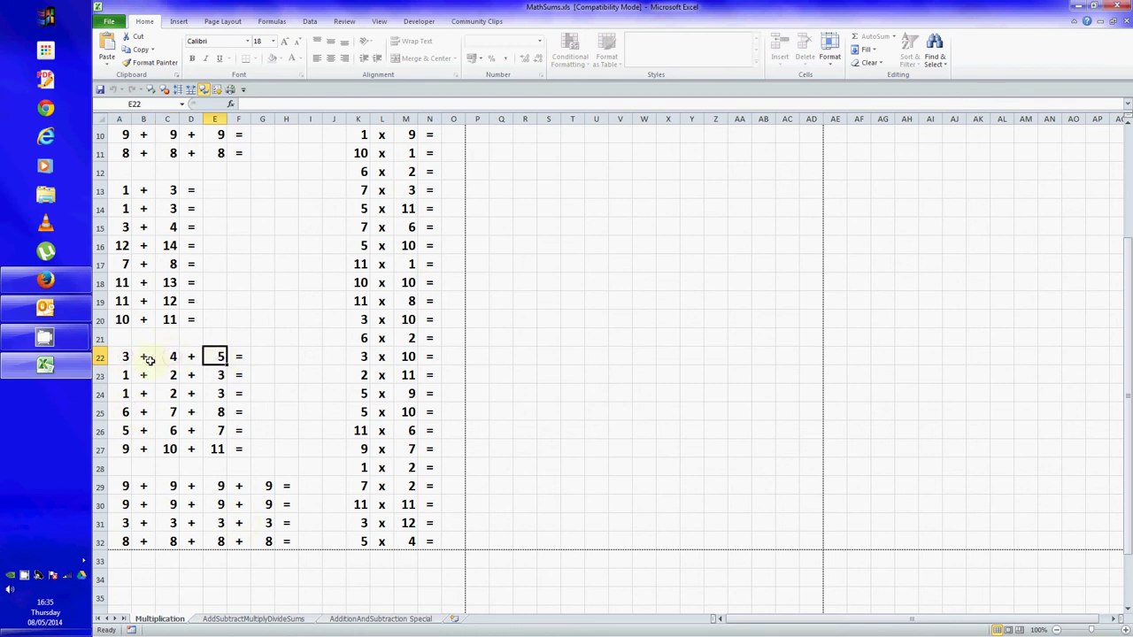
click(171, 357)
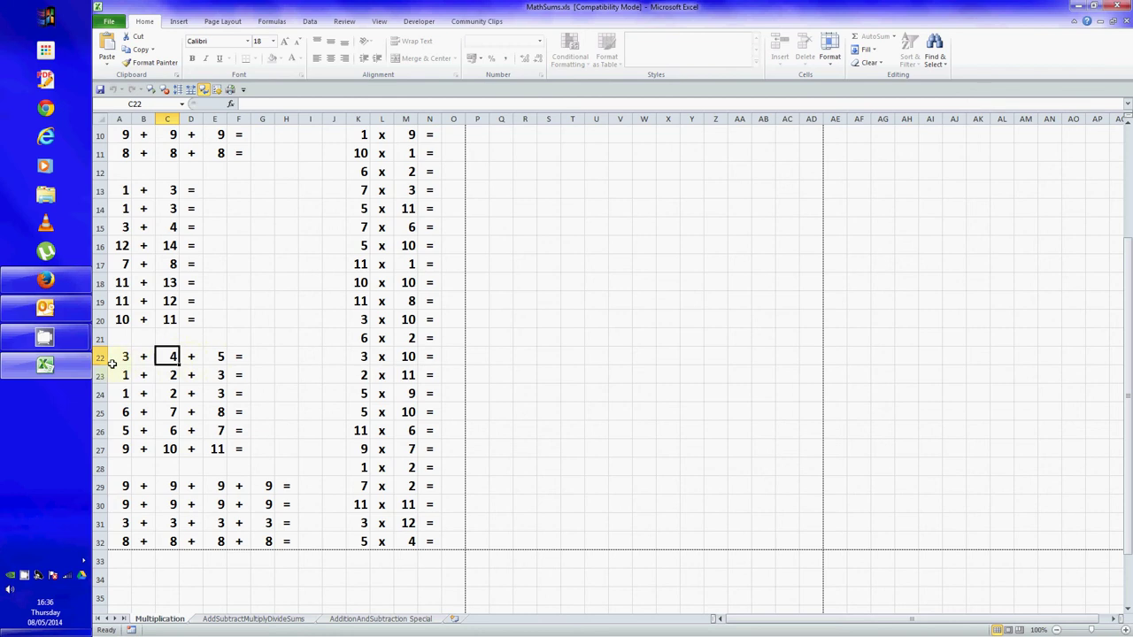
click(269, 360)
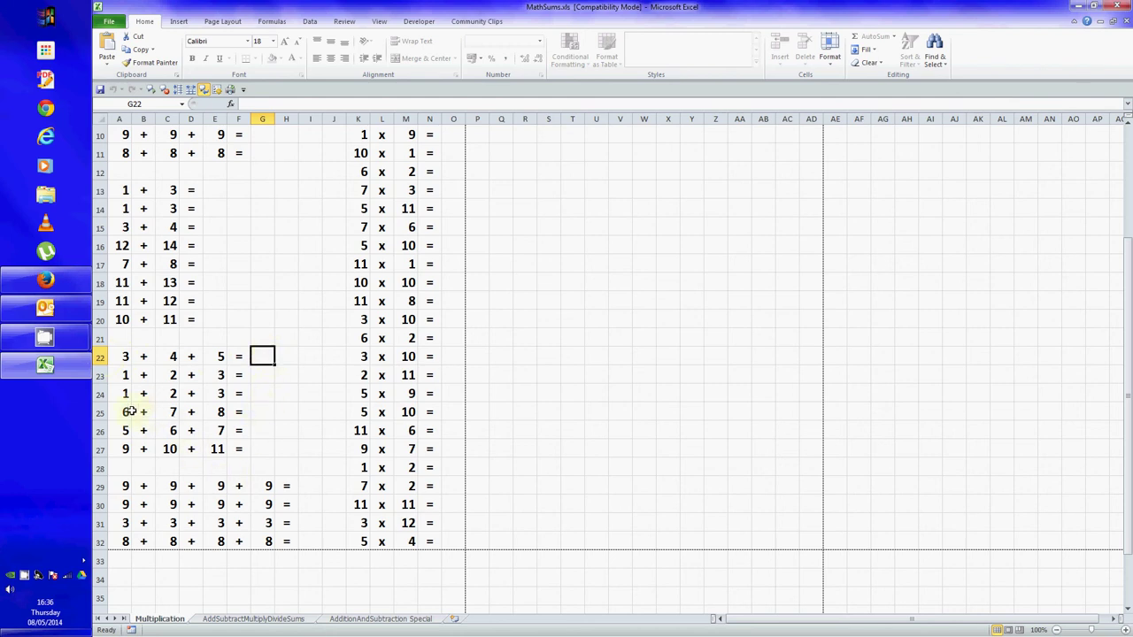
drag(128, 412, 251, 414)
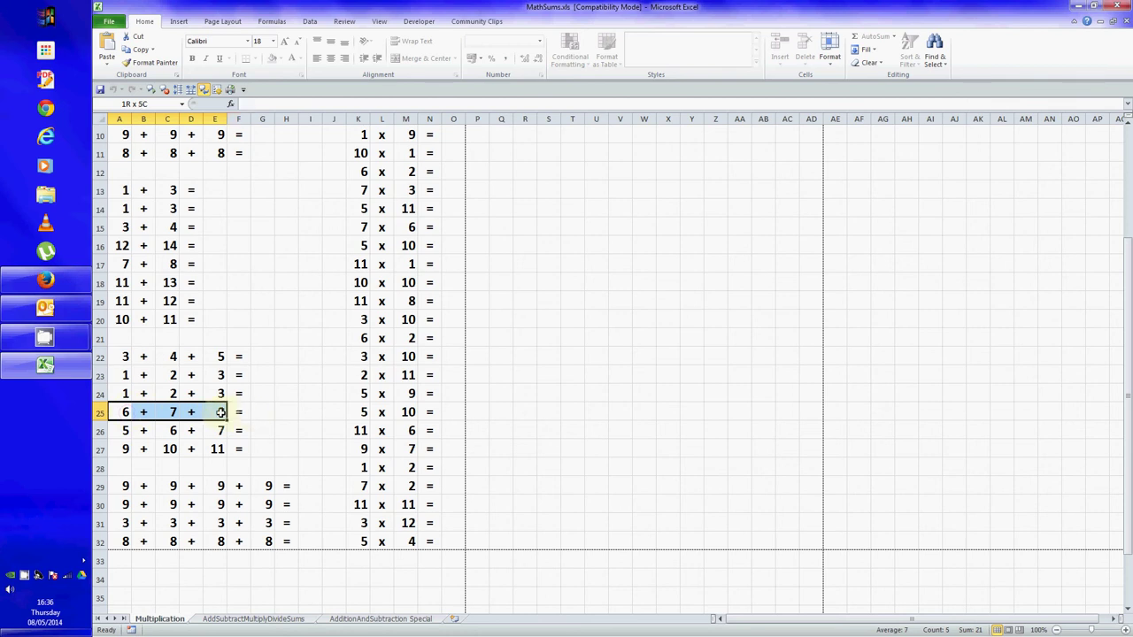
click(162, 413)
click(257, 414)
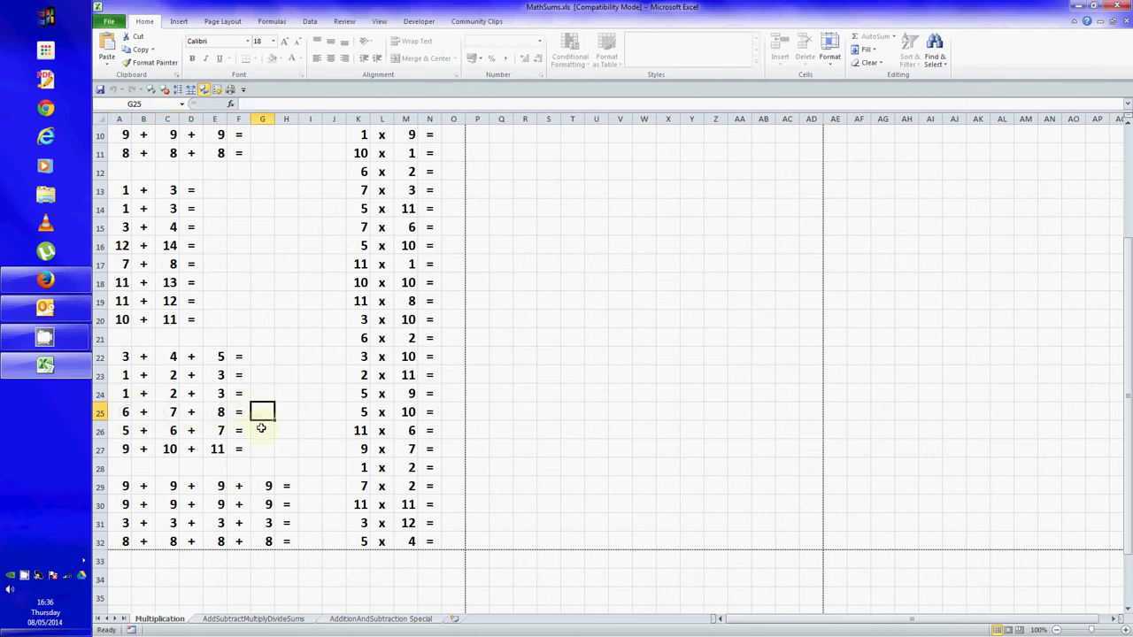
scroll(251, 466, down, 2)
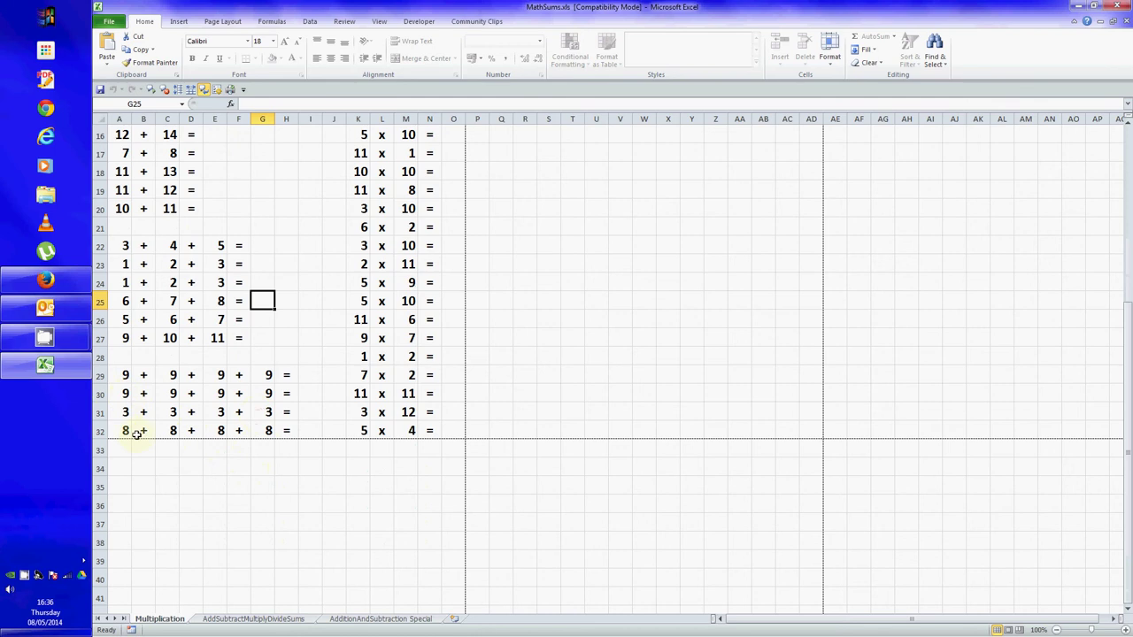
click(129, 431)
click(172, 432)
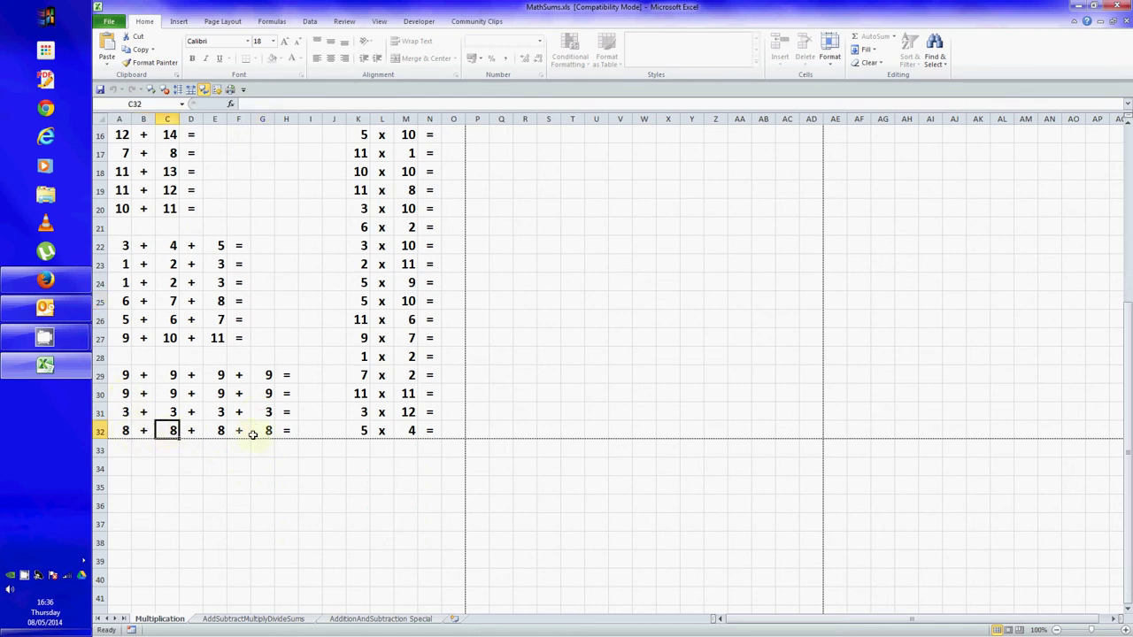
click(308, 430)
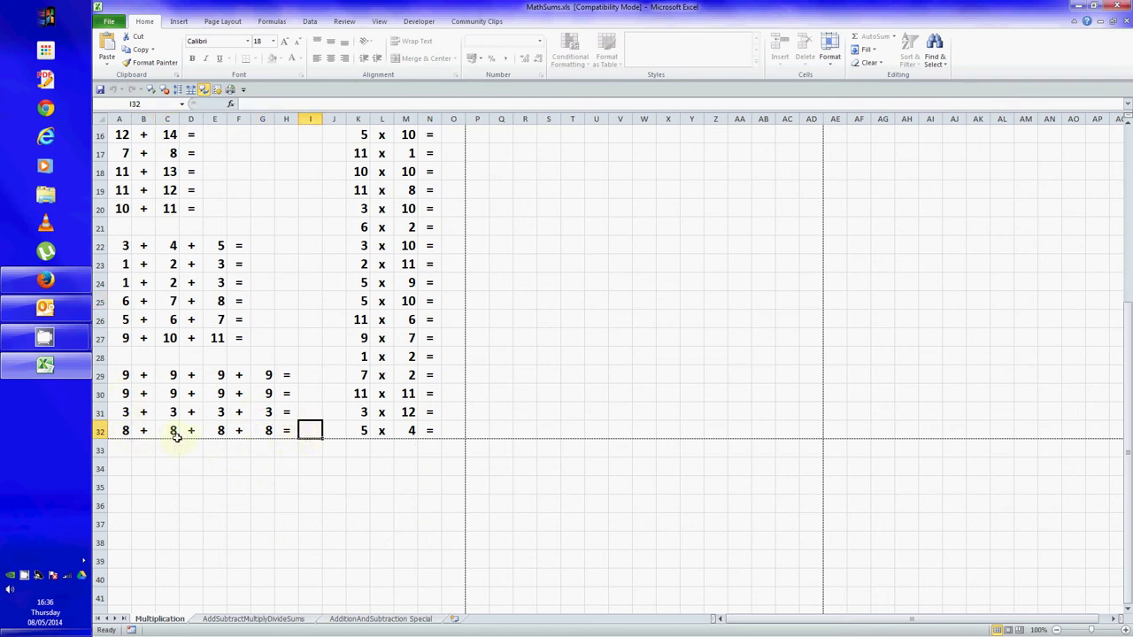
scroll(335, 450, up, 5)
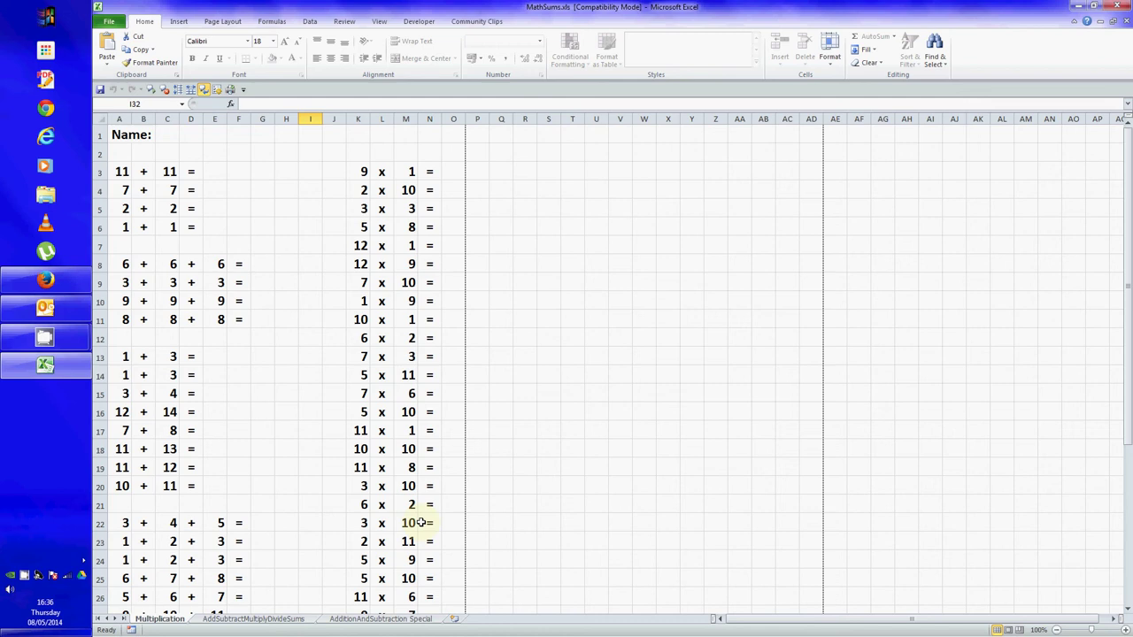
- Recalculate with F9 so the sums regenerate, now starting 4 + 4 and 5 x 7
key(F9)
key(F9)
key(F9)
key(F9)
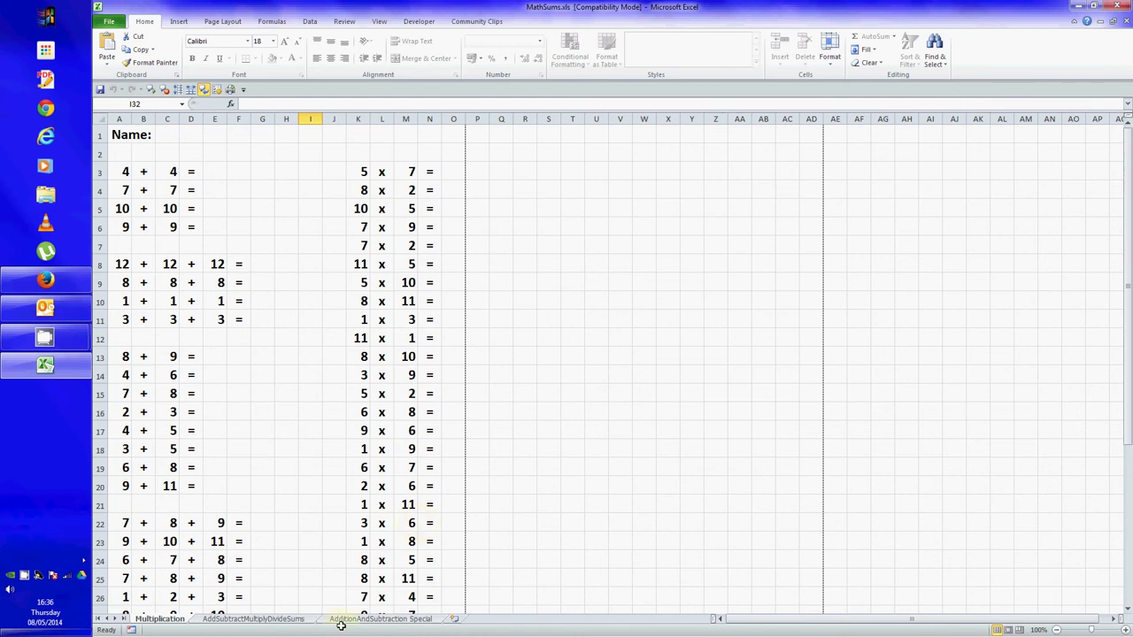
click(244, 620)
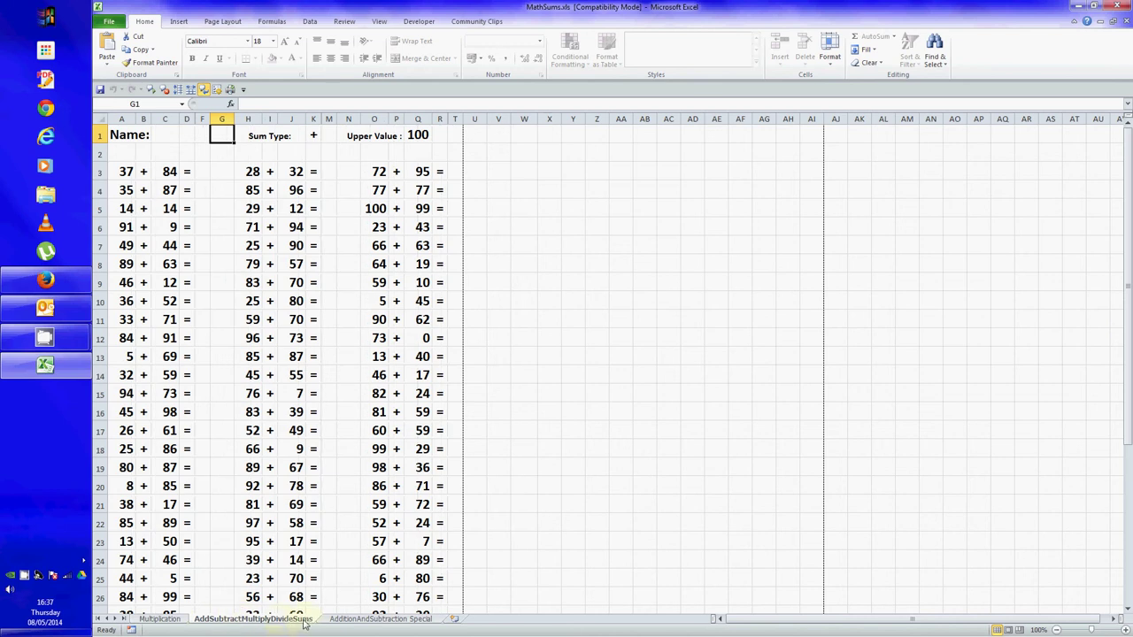
click(295, 134)
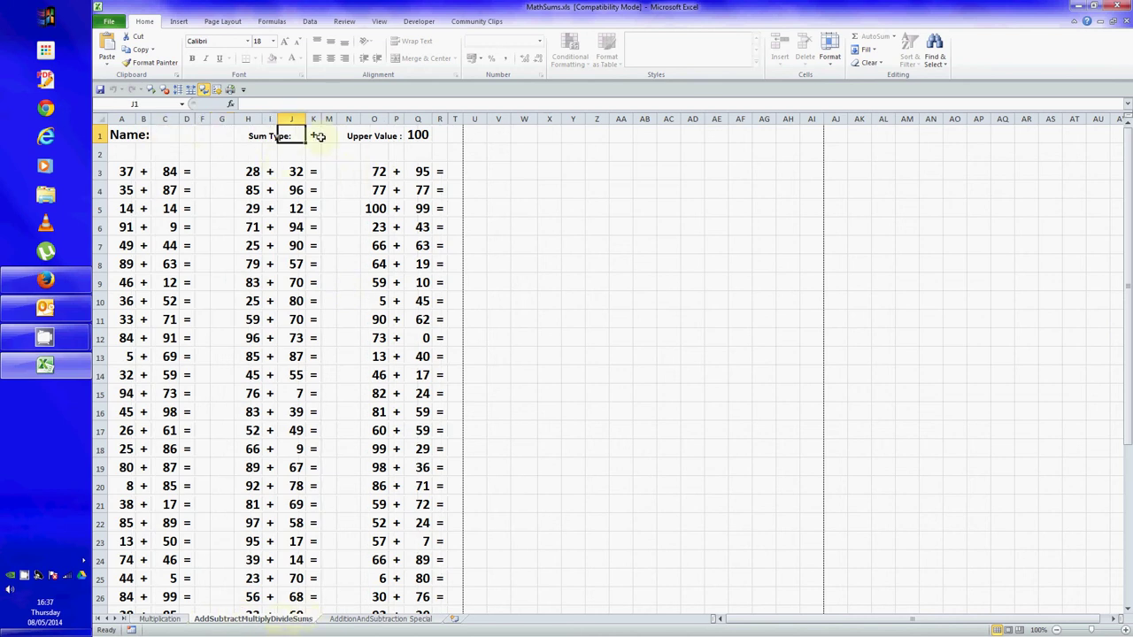
click(315, 135)
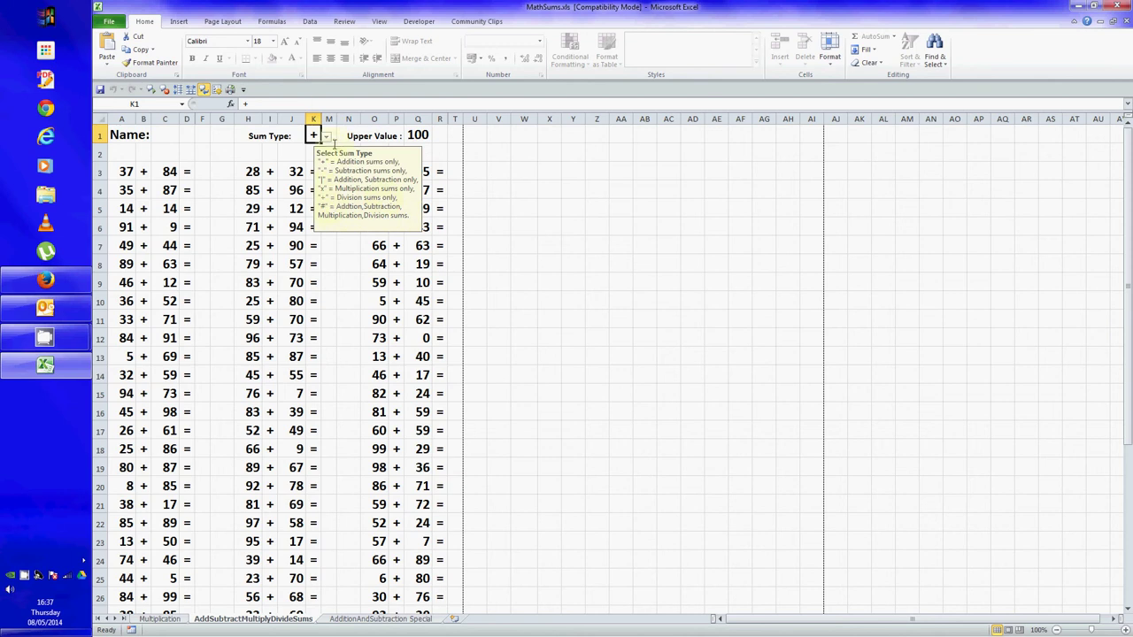
click(414, 134)
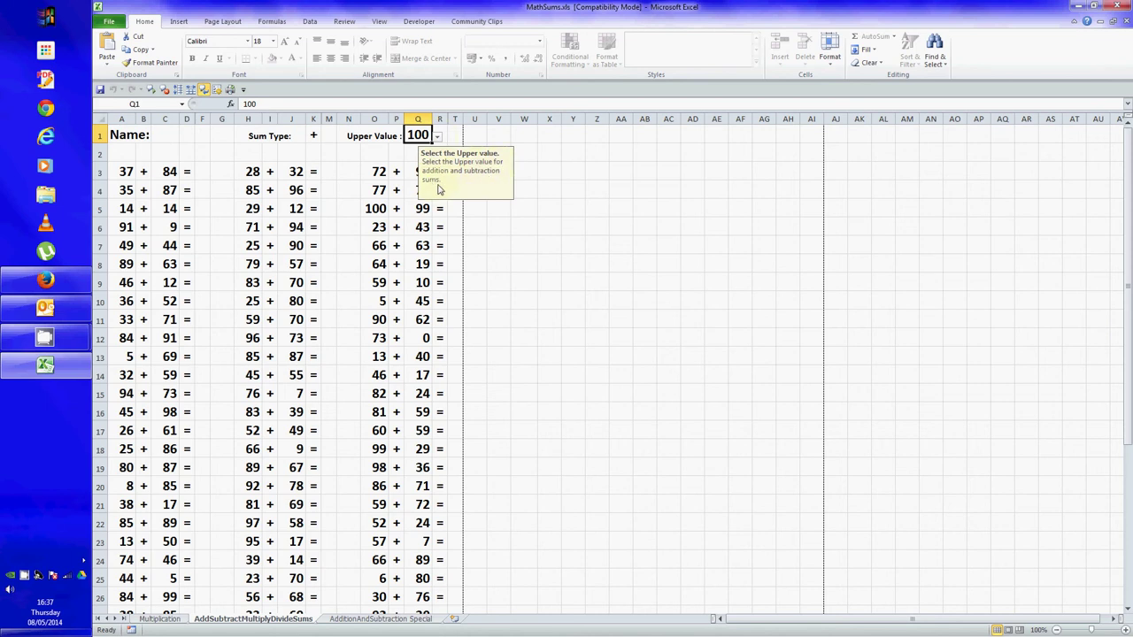
- Pick 10 from Q1's Upper Value list so the addition sums use only numbers 0 to 10
click(440, 141)
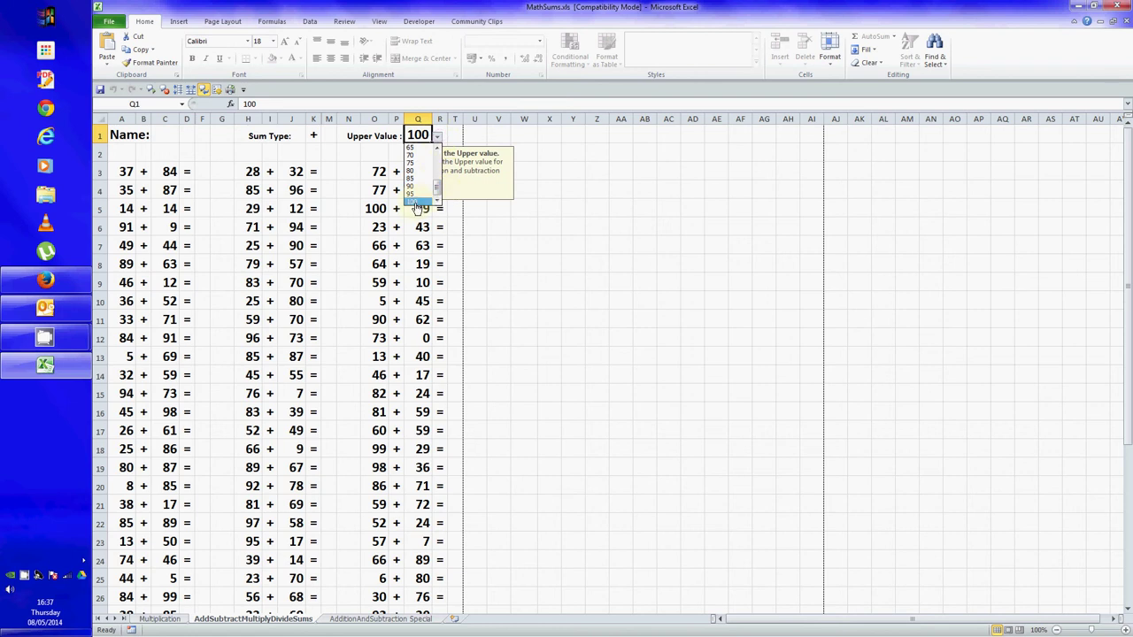
click(418, 207)
click(437, 137)
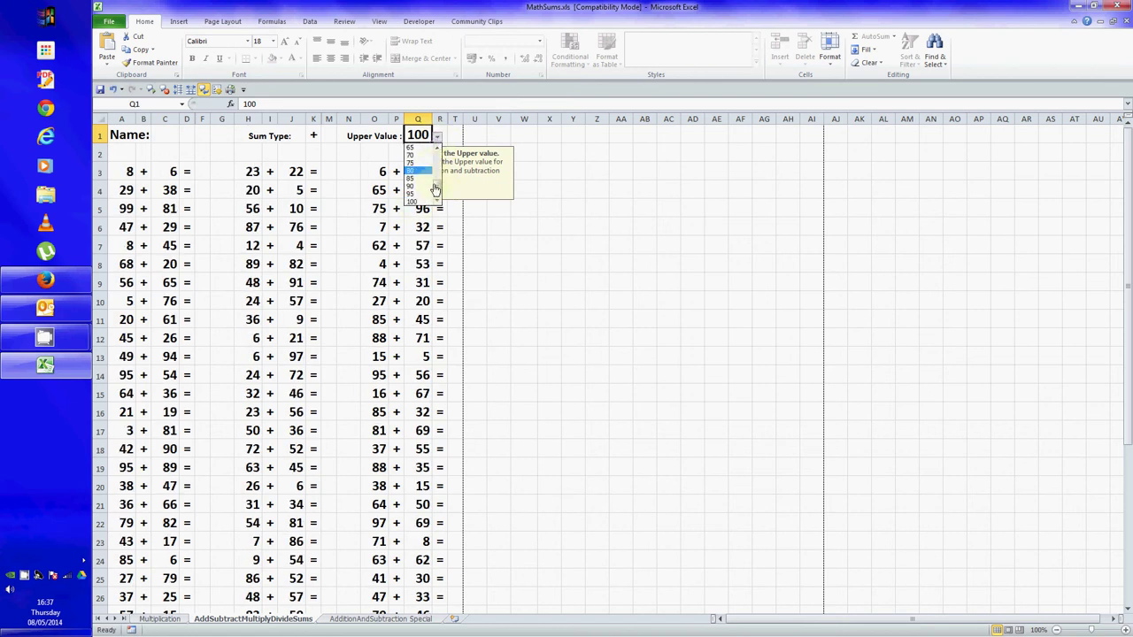
drag(435, 188, 431, 148)
click(418, 147)
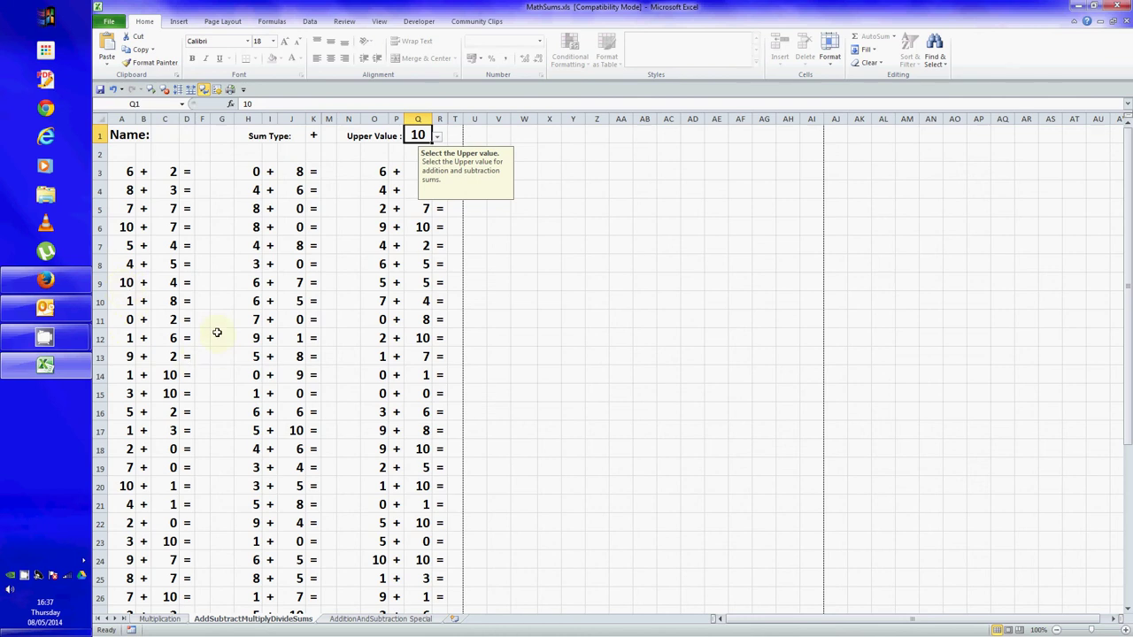
scroll(171, 372, down, 4)
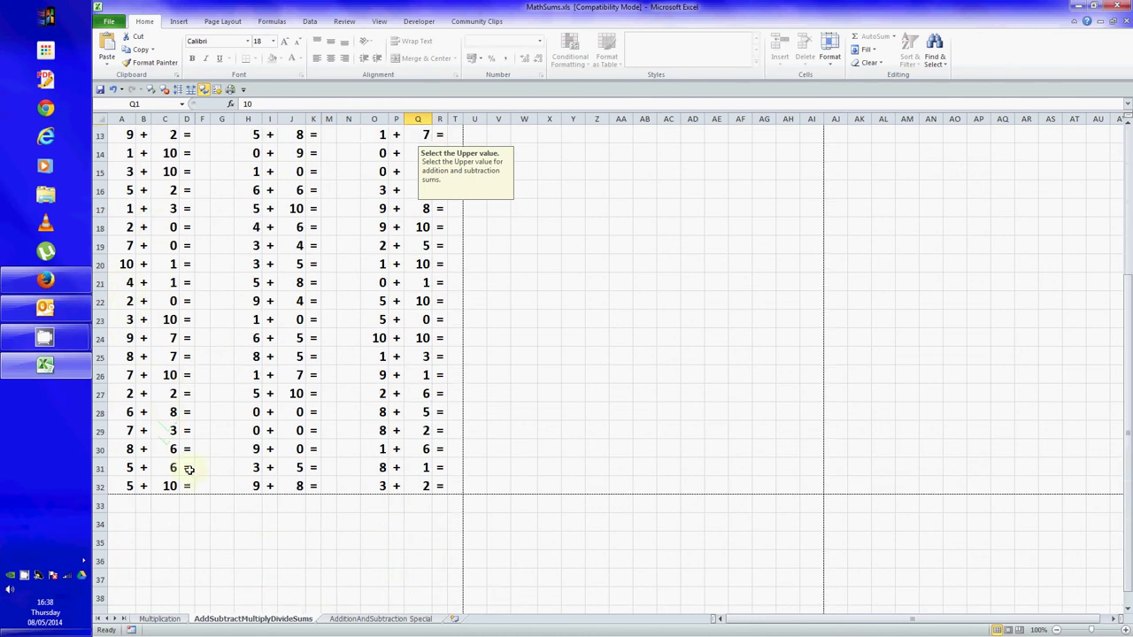
scroll(306, 482, up, 4)
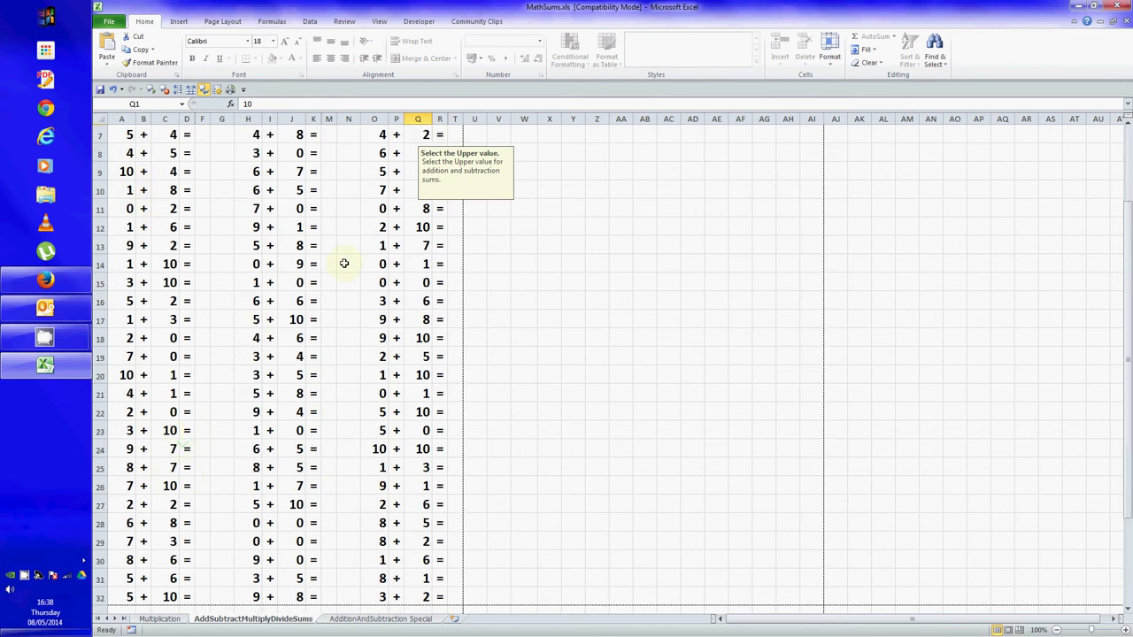
scroll(345, 263, up, 2)
- Set K1's Sum Type to - and regenerate the subtraction sums three times with F9
click(313, 135)
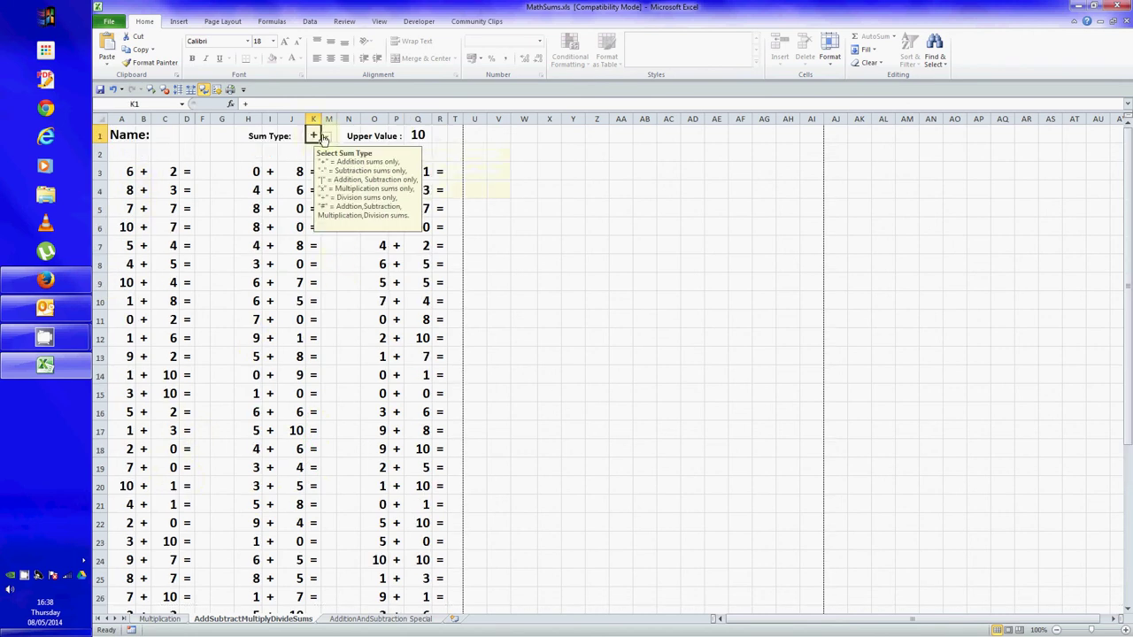
click(326, 136)
click(316, 159)
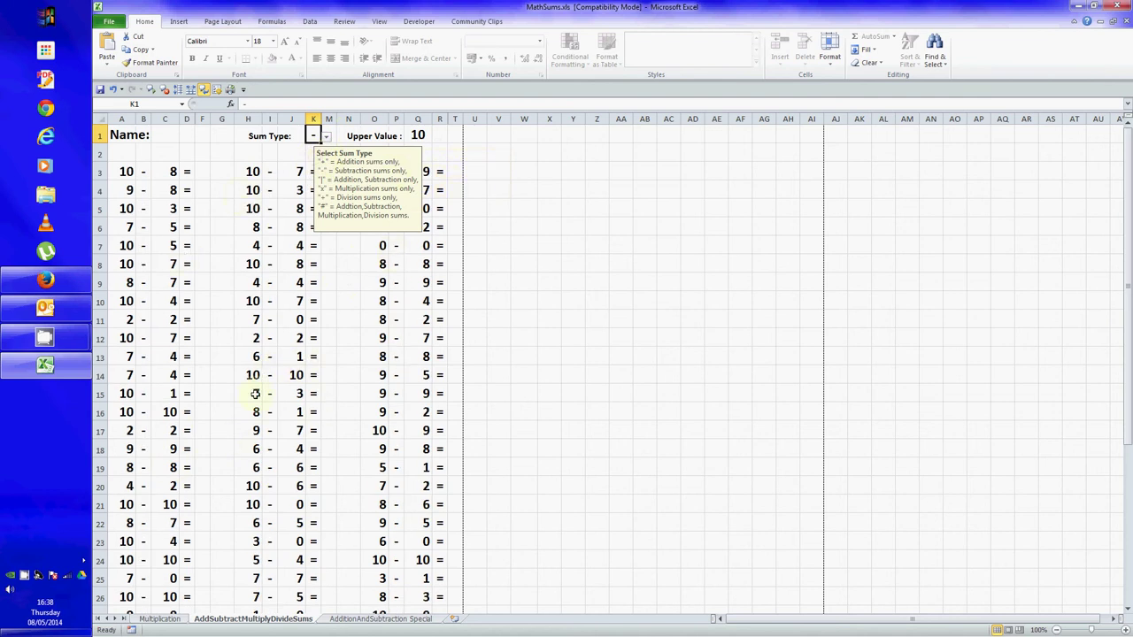
scroll(195, 403, down, 4)
scroll(207, 407, up, 4)
key(F9)
key(F9)
key(F9)
key(F9)
key(F9)
key(F9)
key(F9)
key(F9)
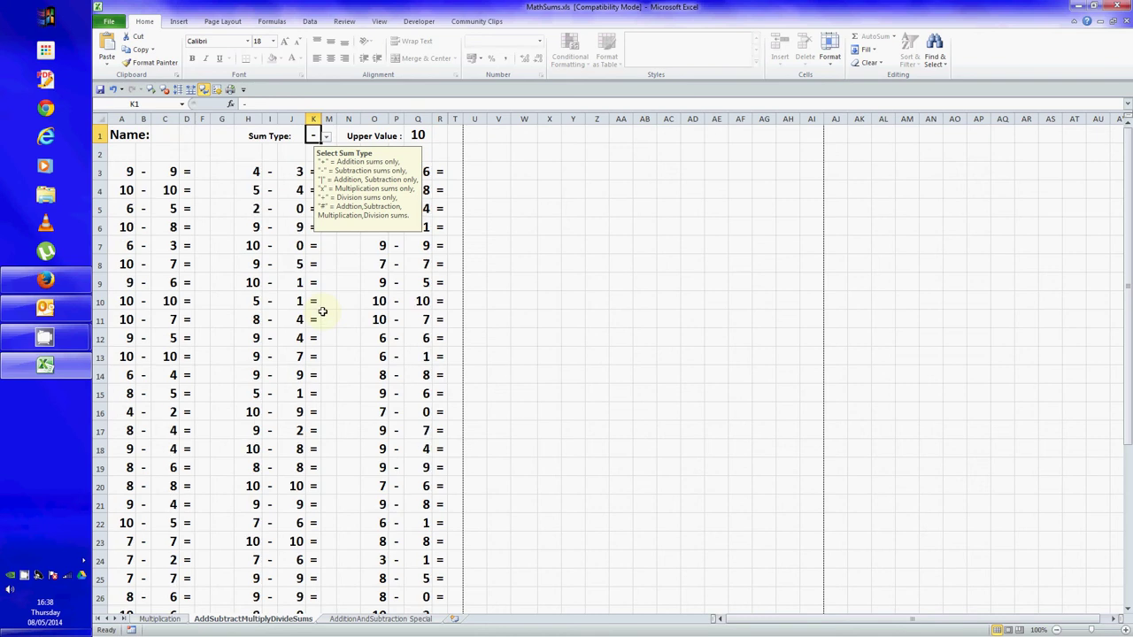
key(F9)
key(F9)
key(F9)
key(F9)
key(F9)
key(F9)
key(F9)
key(F9)
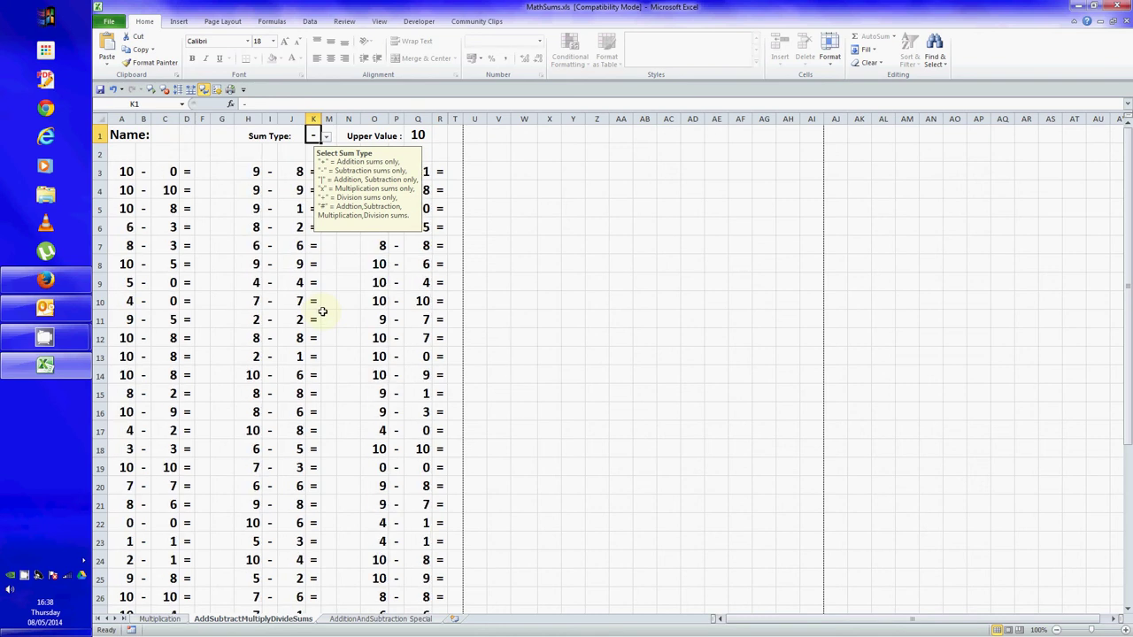
key(F9)
key(F9)
key(F9)
key(F9)
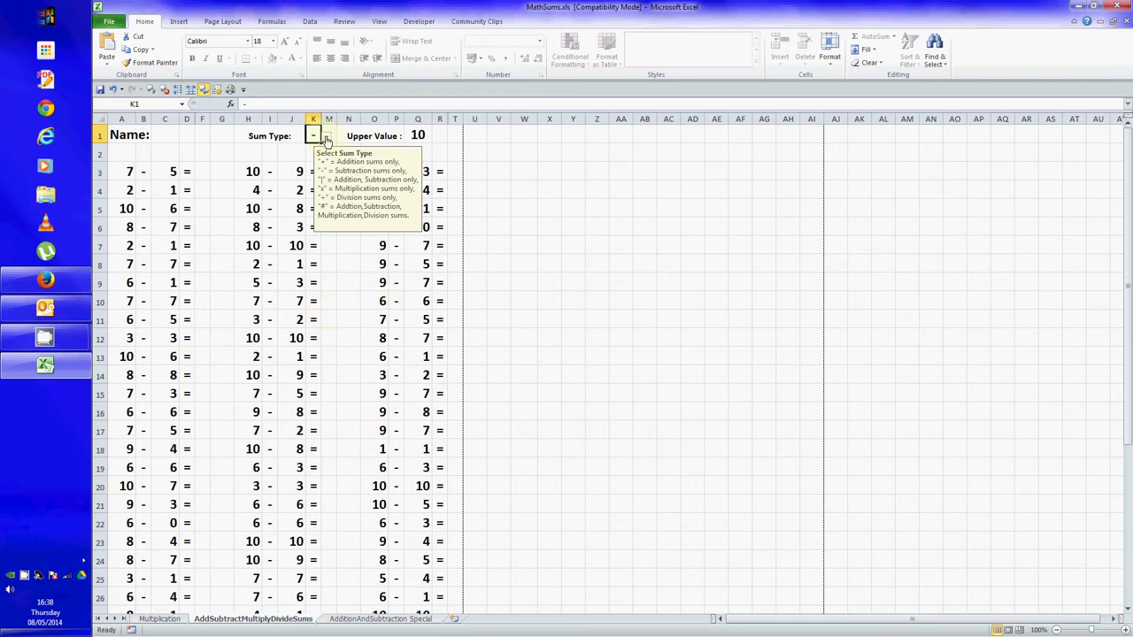
- Set Q1's Upper Value to 15
click(418, 135)
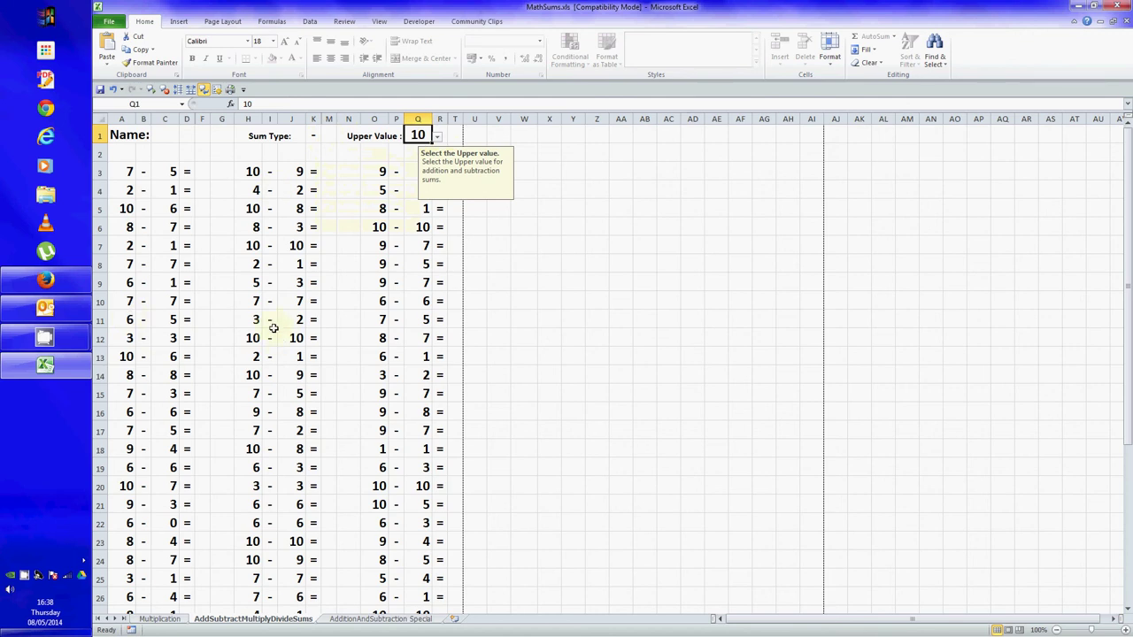
click(437, 137)
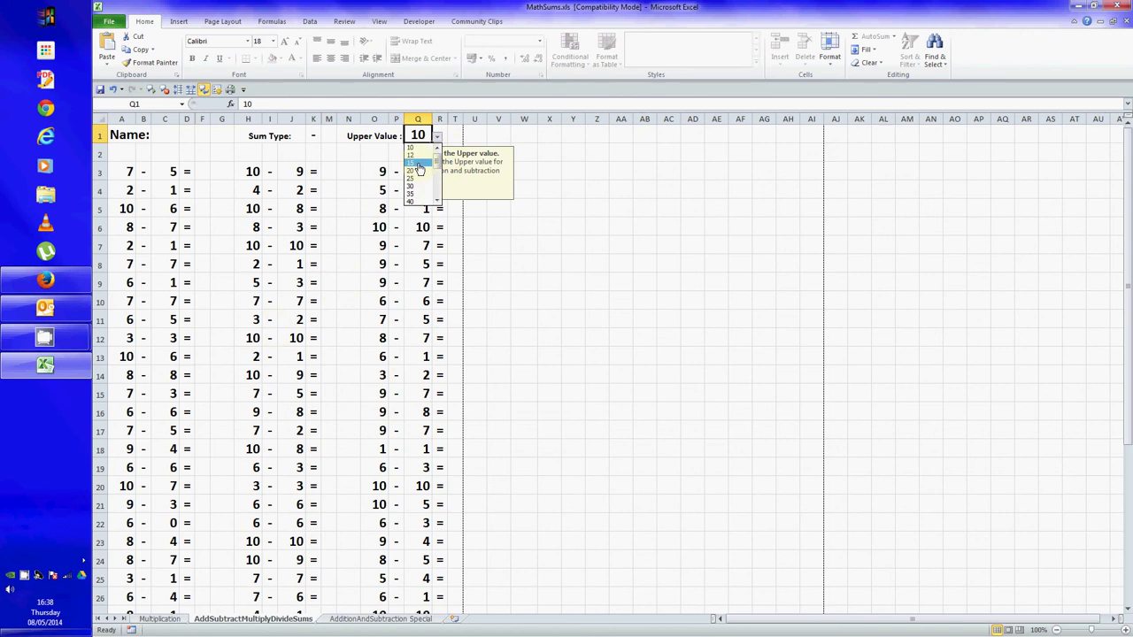
click(419, 165)
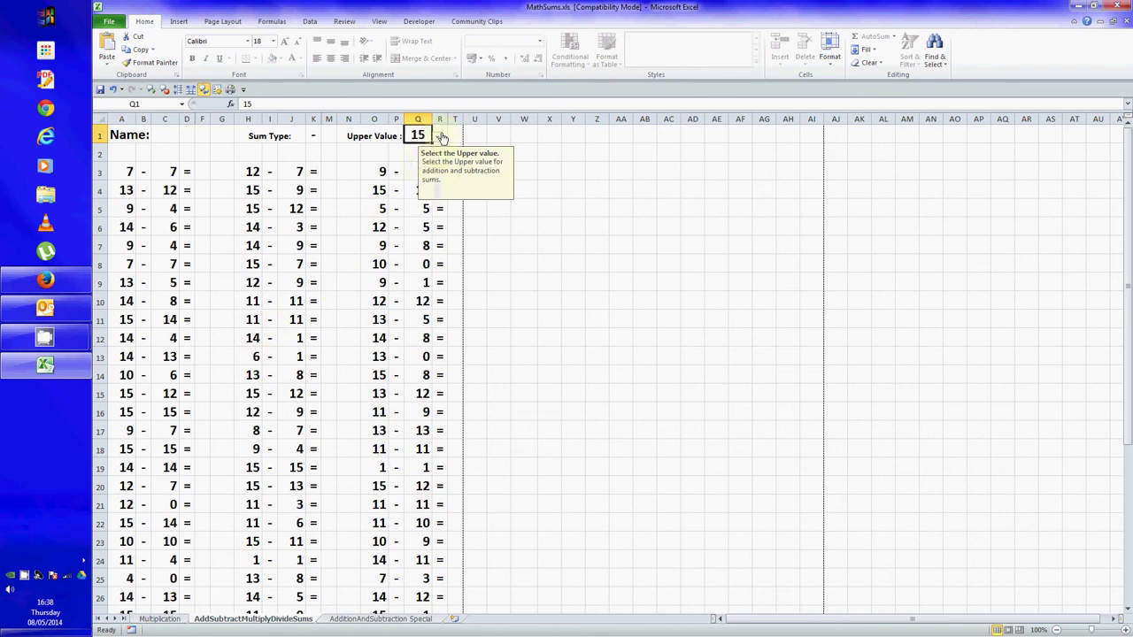
- Raise Q1's Upper Value to 50, then to 100, giving subtraction sums like 72 - 63
click(439, 136)
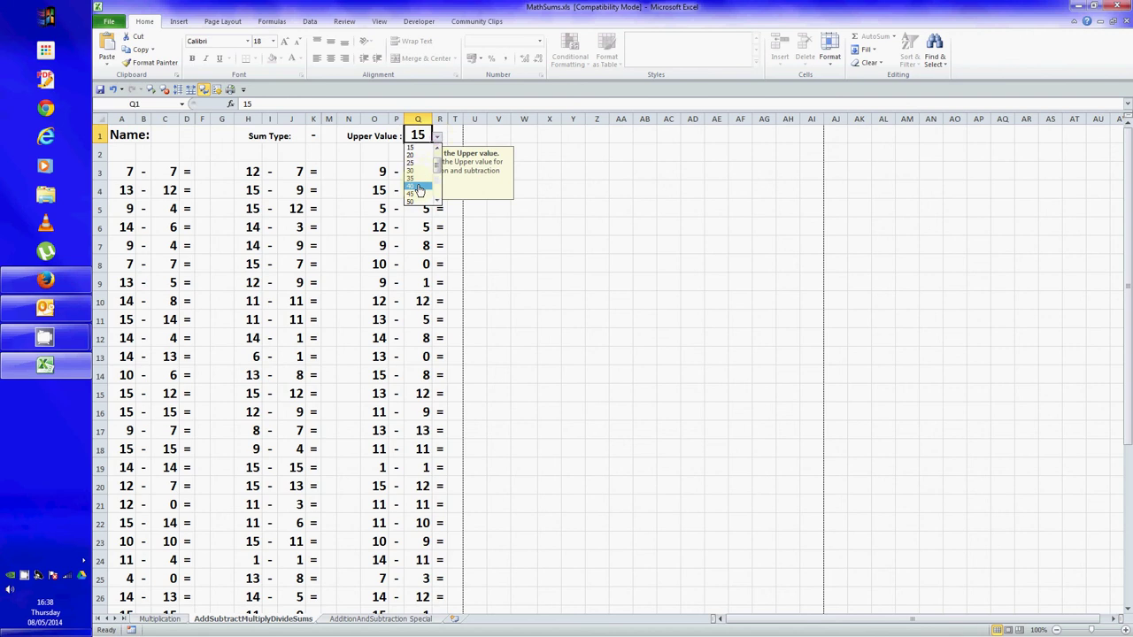
click(419, 202)
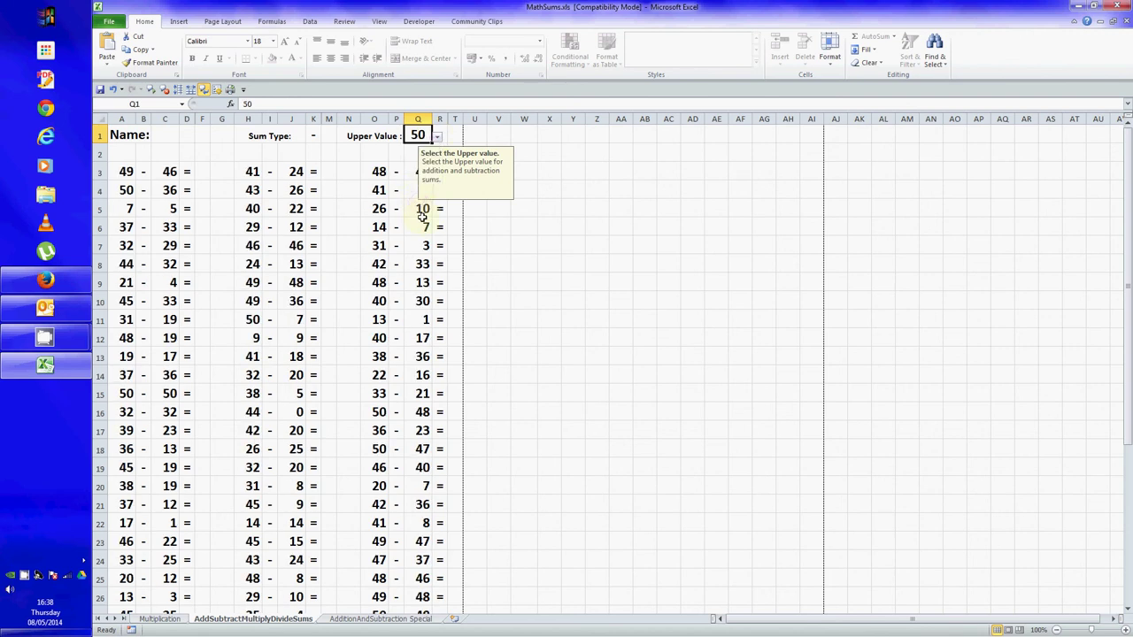
click(437, 137)
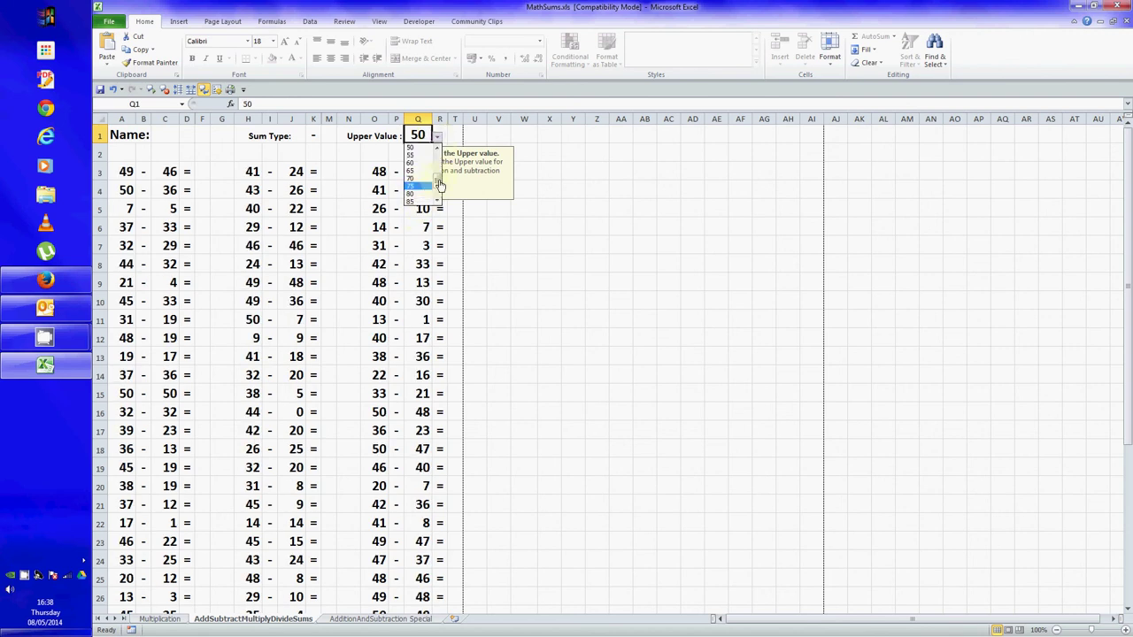
scroll(440, 184, down, 1)
click(419, 204)
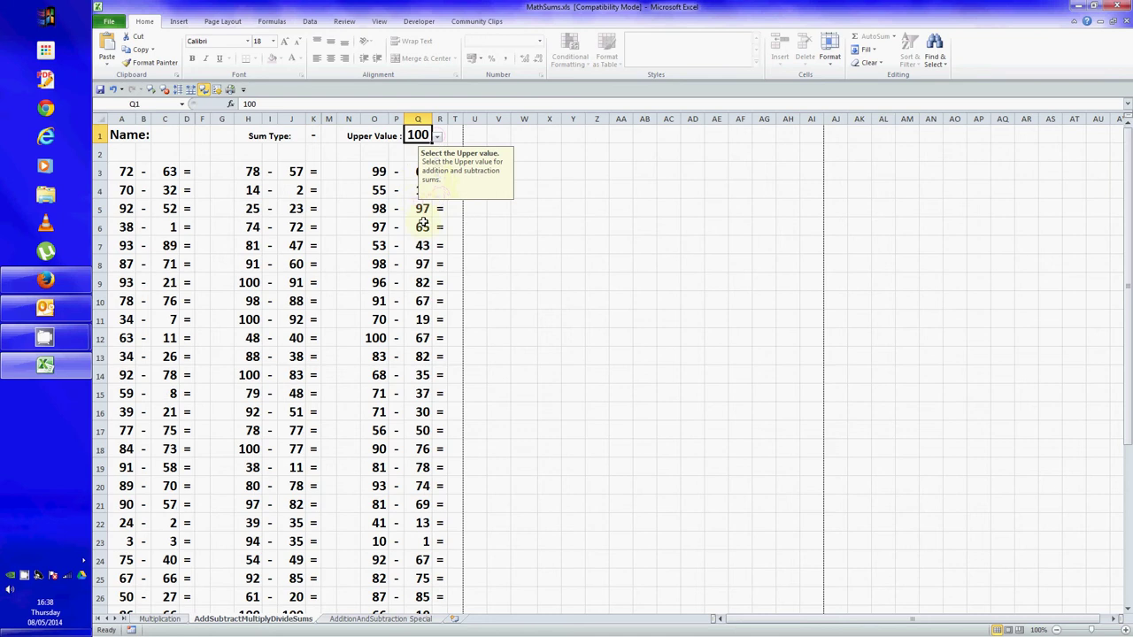
click(312, 135)
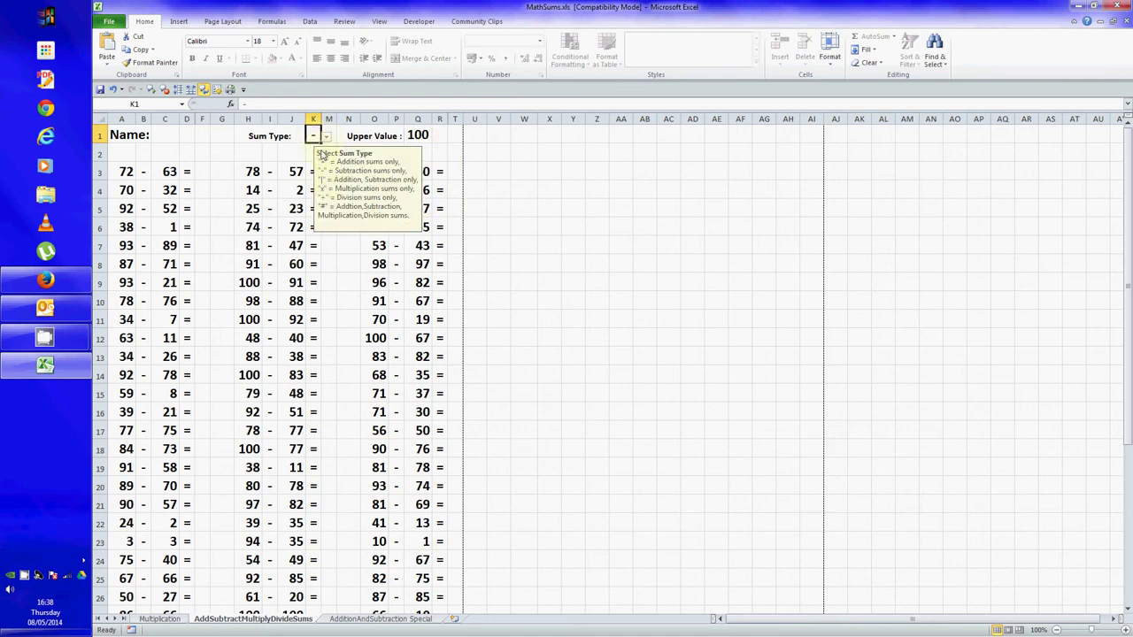
- Set K1's Sum Type to | for mixed addition and subtraction sums
click(325, 137)
click(317, 172)
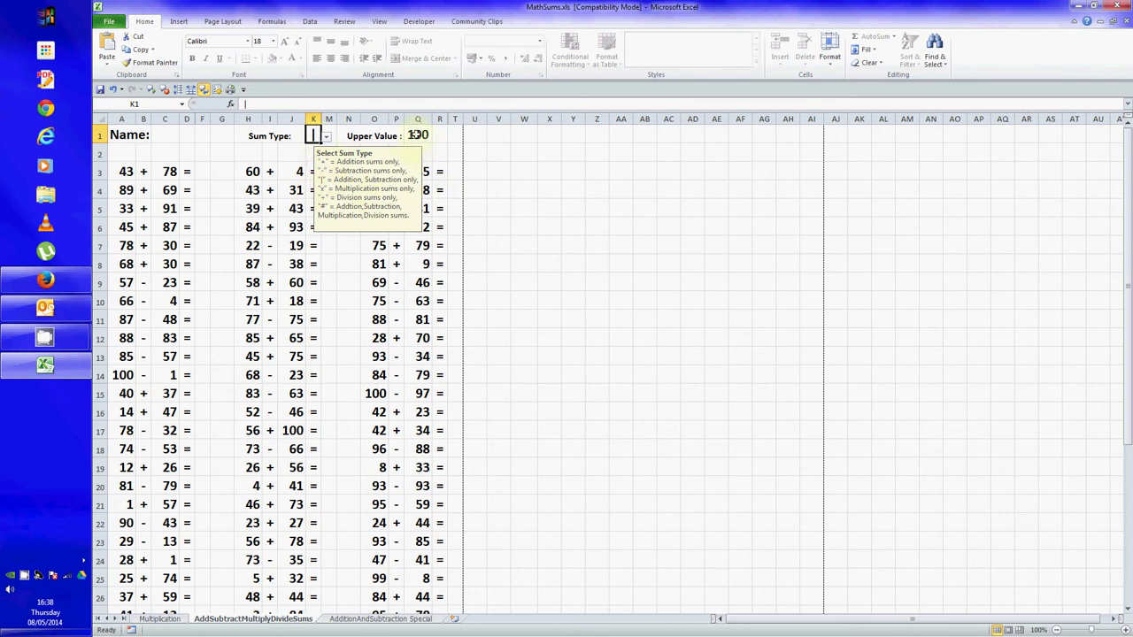
click(169, 245)
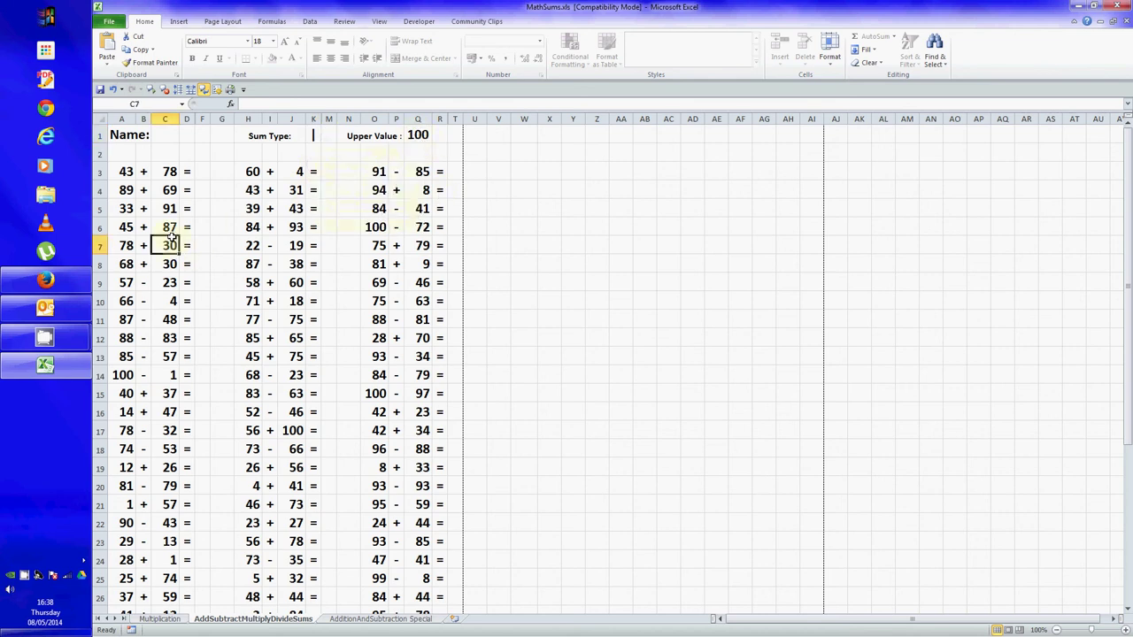
click(126, 173)
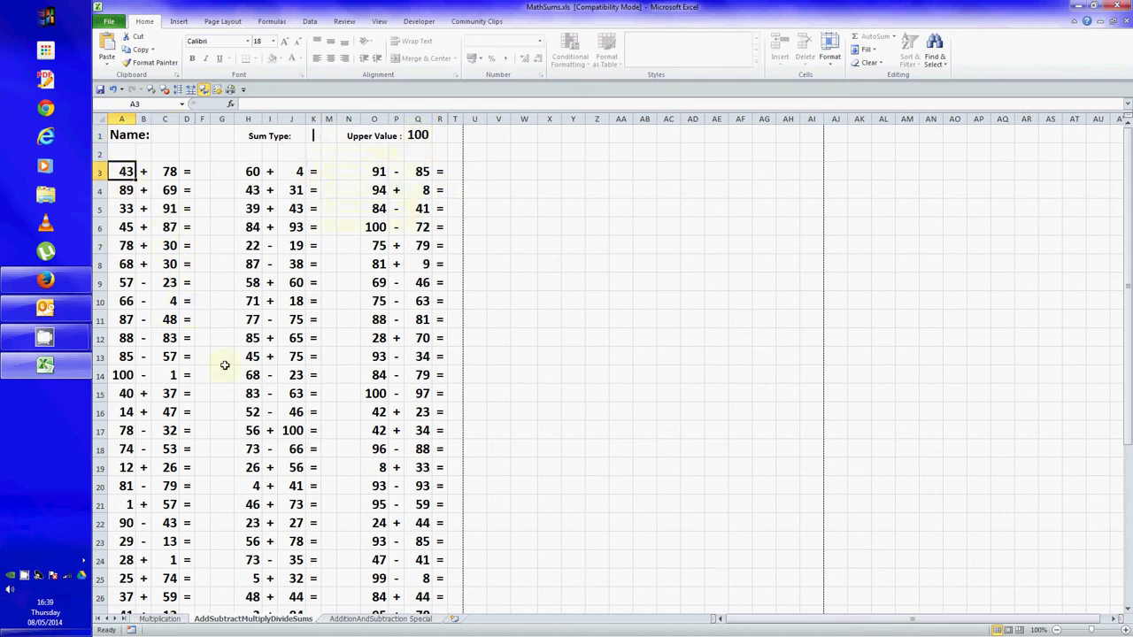
- Check the Special sheet, copy A3, inspect sums, and select K1 to show the sum-type code explanation
click(362, 622)
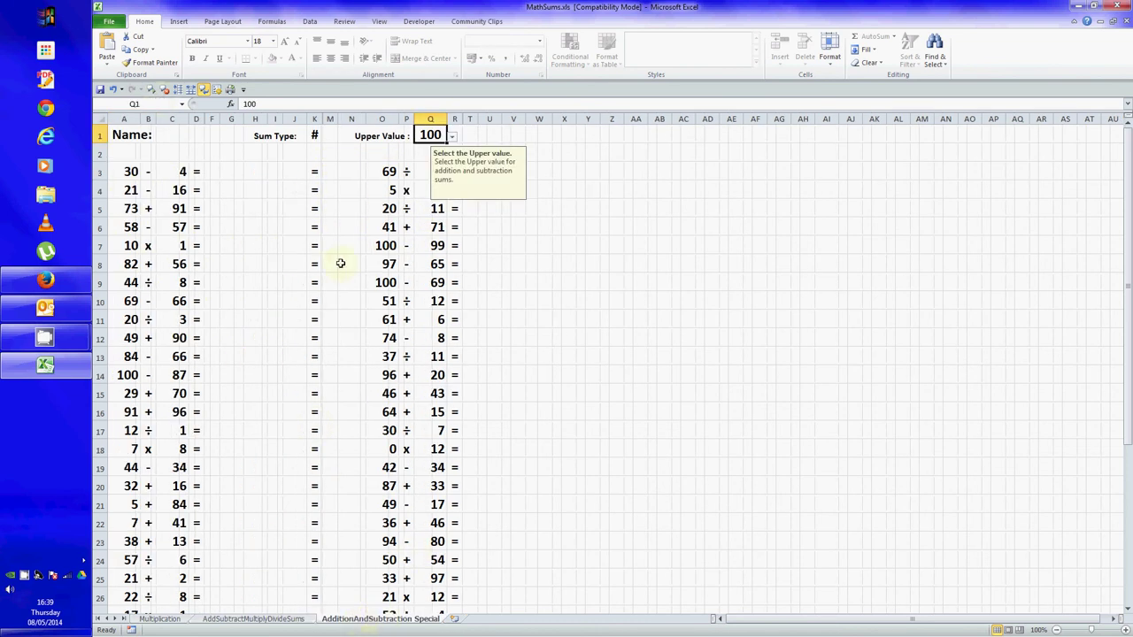
click(250, 622)
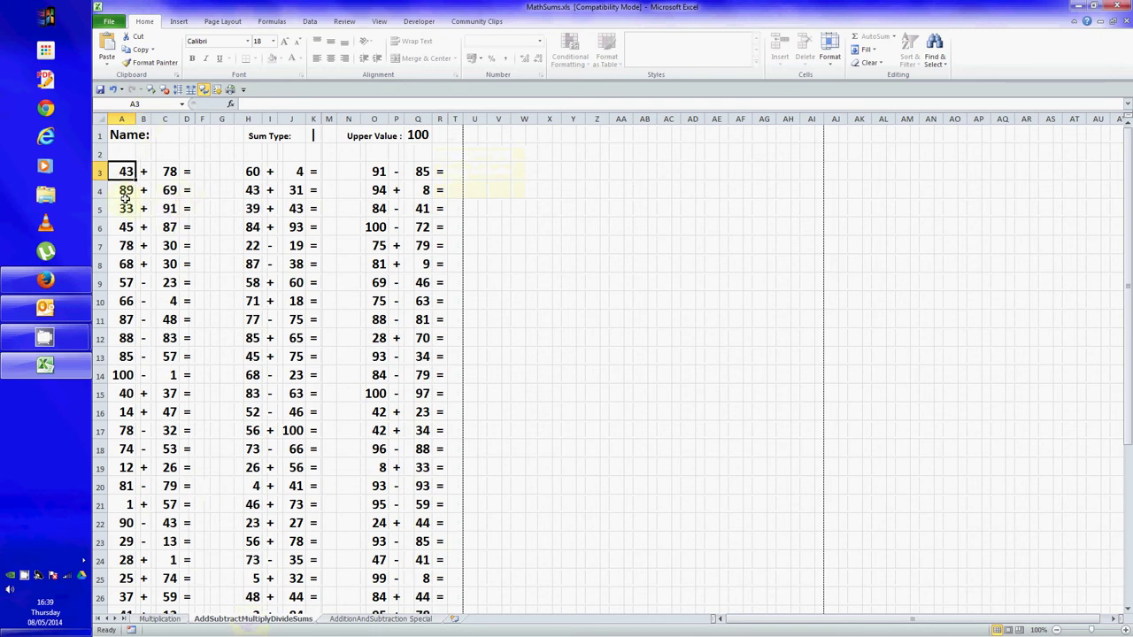
key(ctrl+c)
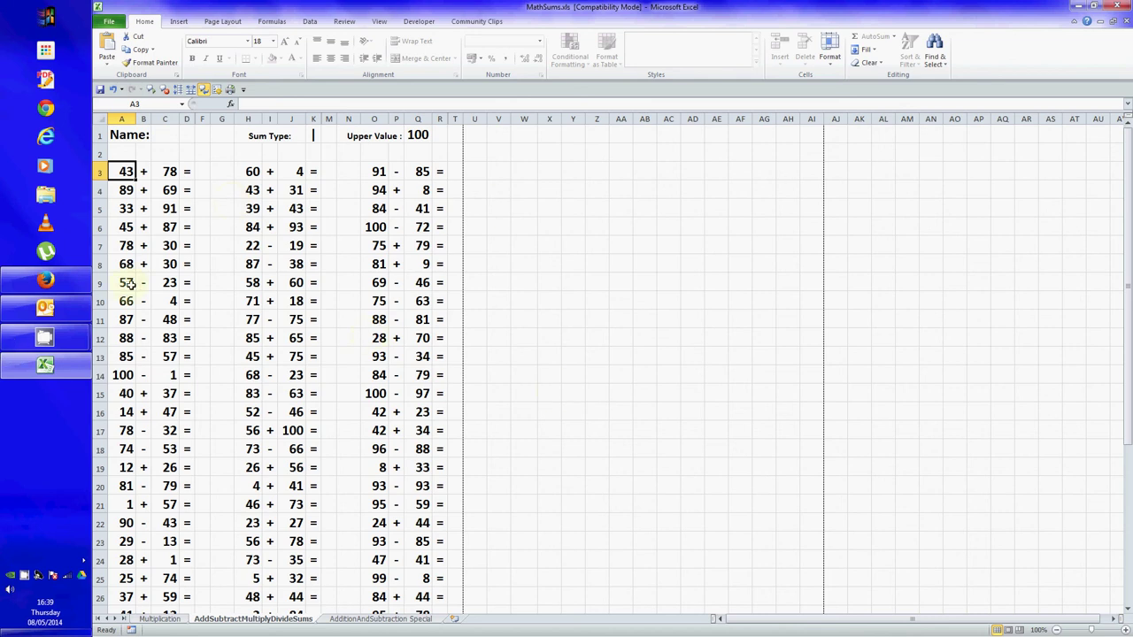
click(169, 283)
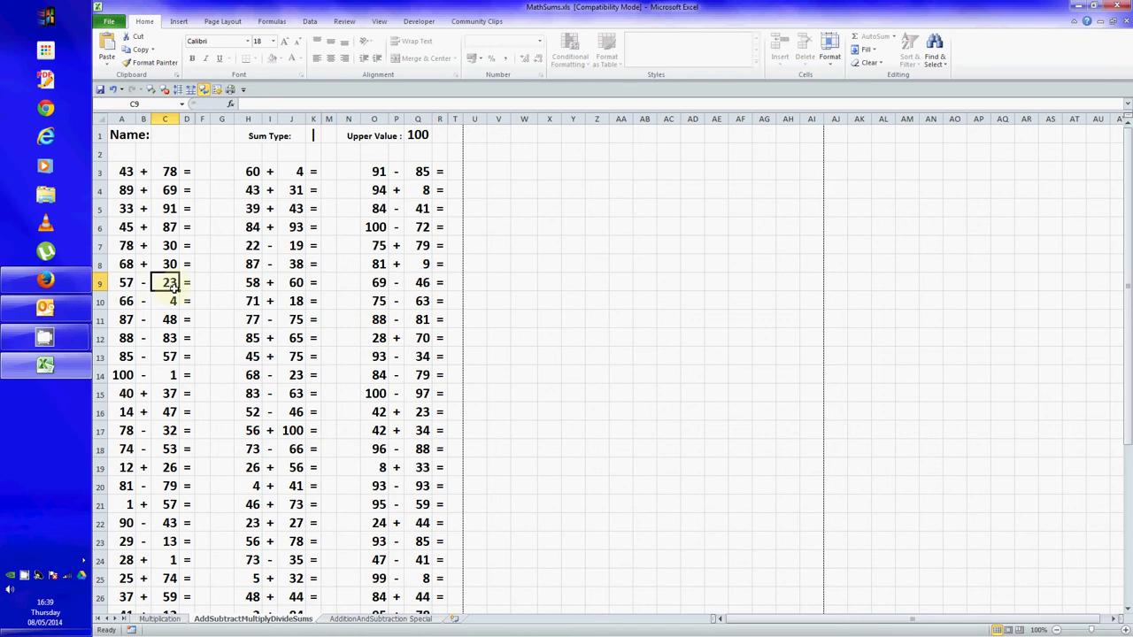
click(126, 283)
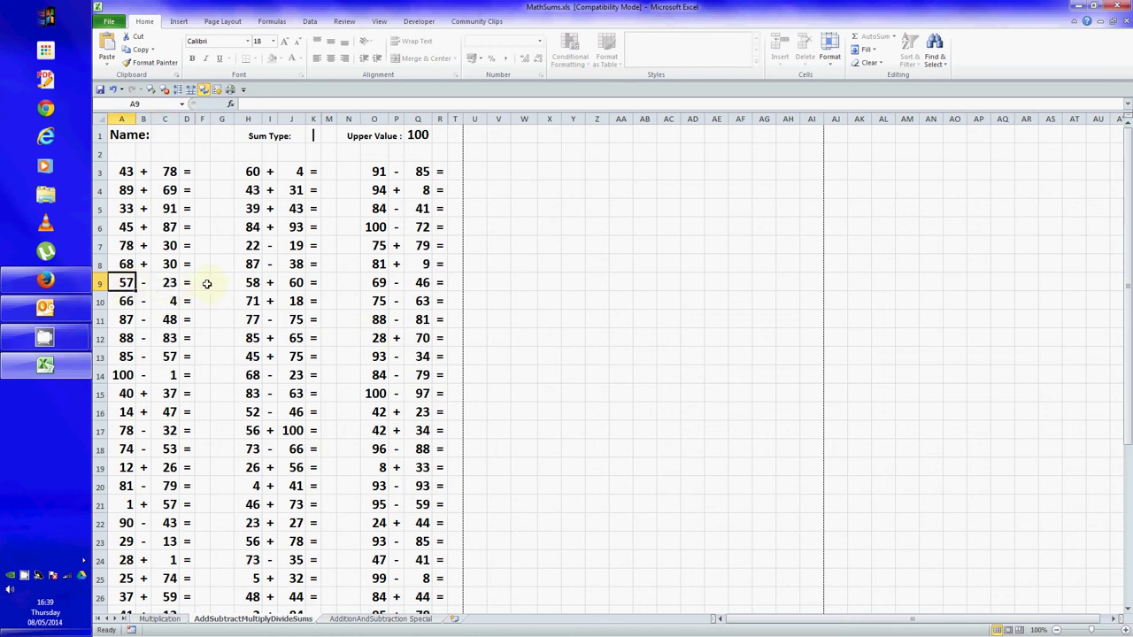
click(311, 135)
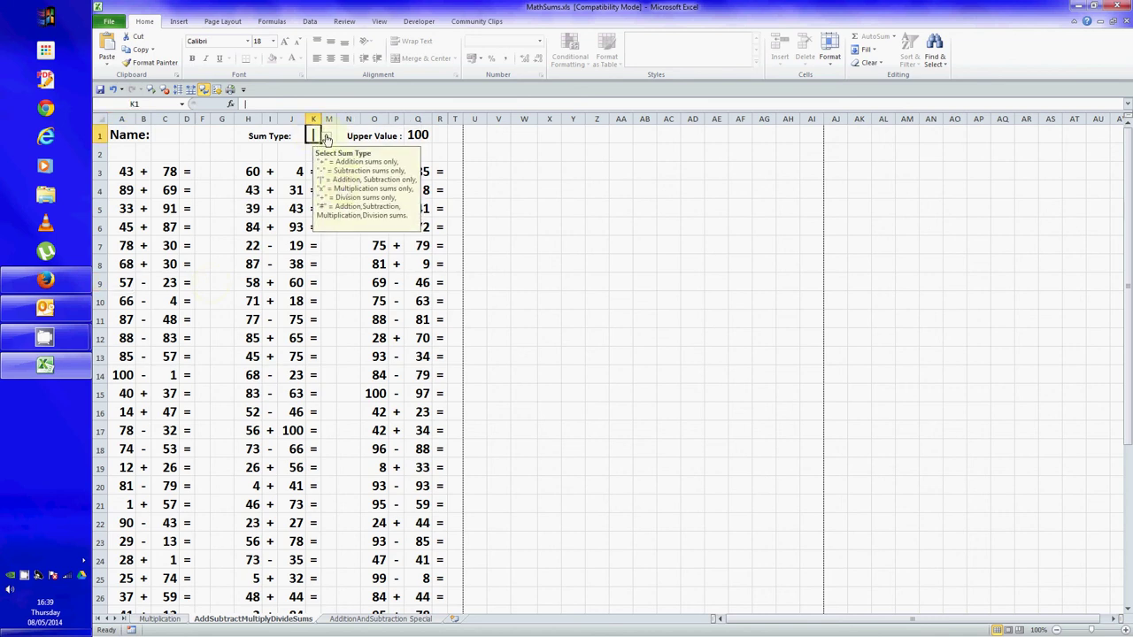
- Change K1's Sum Type to x and scroll through the multiplication sums
click(326, 136)
click(313, 180)
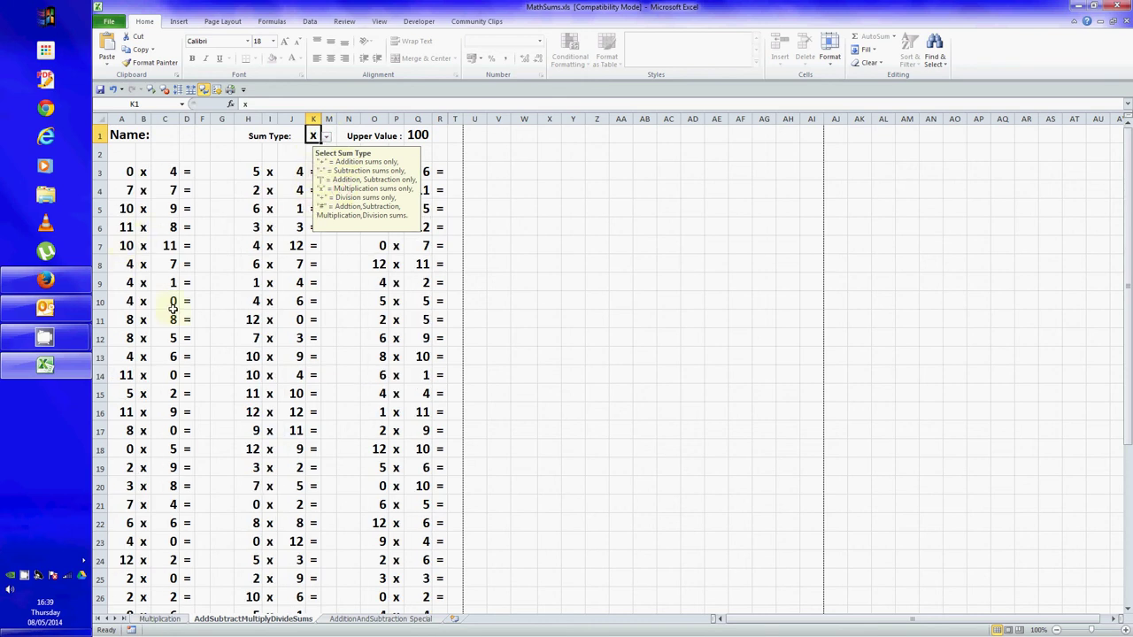
scroll(177, 393, down, 1)
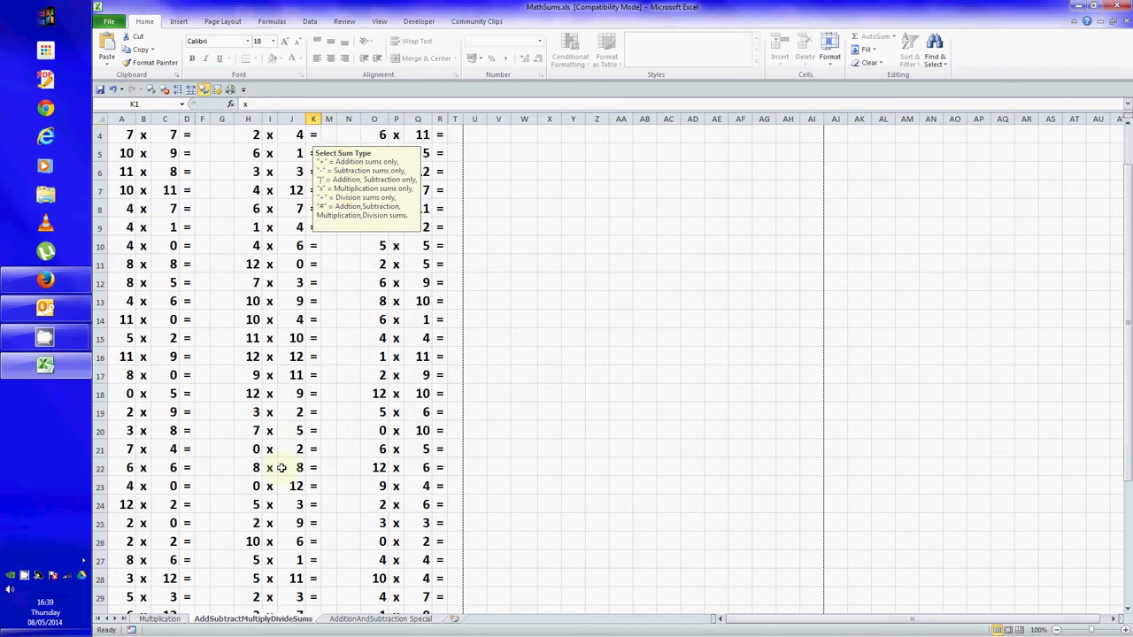
scroll(292, 496, down, 10)
scroll(384, 472, up, 12)
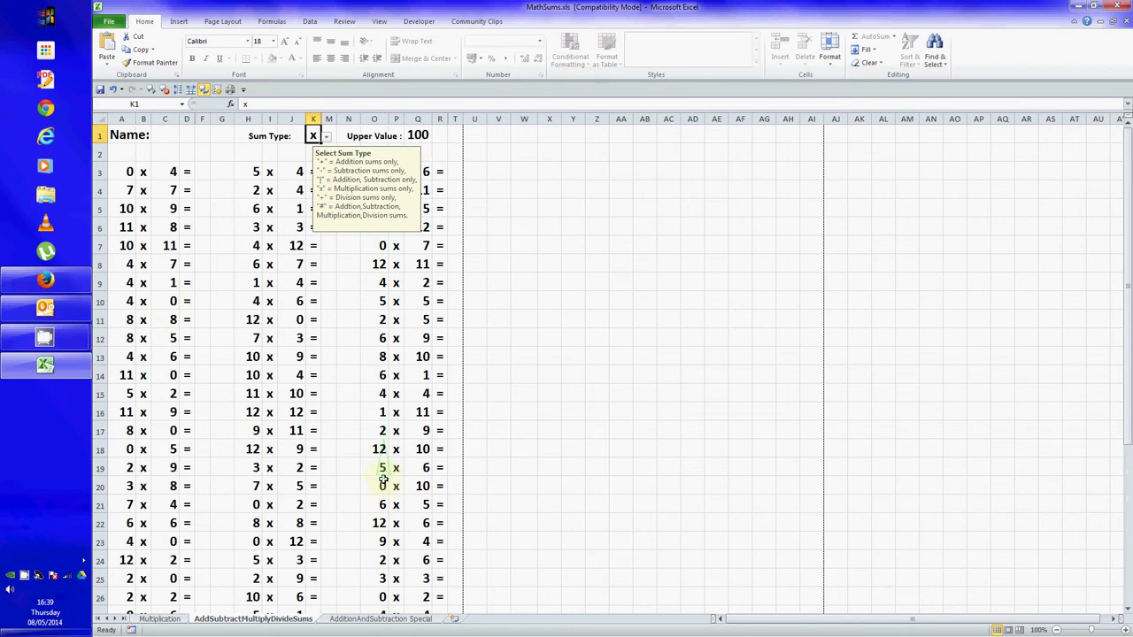
- Change K1's Sum Type to ÷, giving division sums such as 24 ÷ 12 and 56 ÷ 7
click(326, 137)
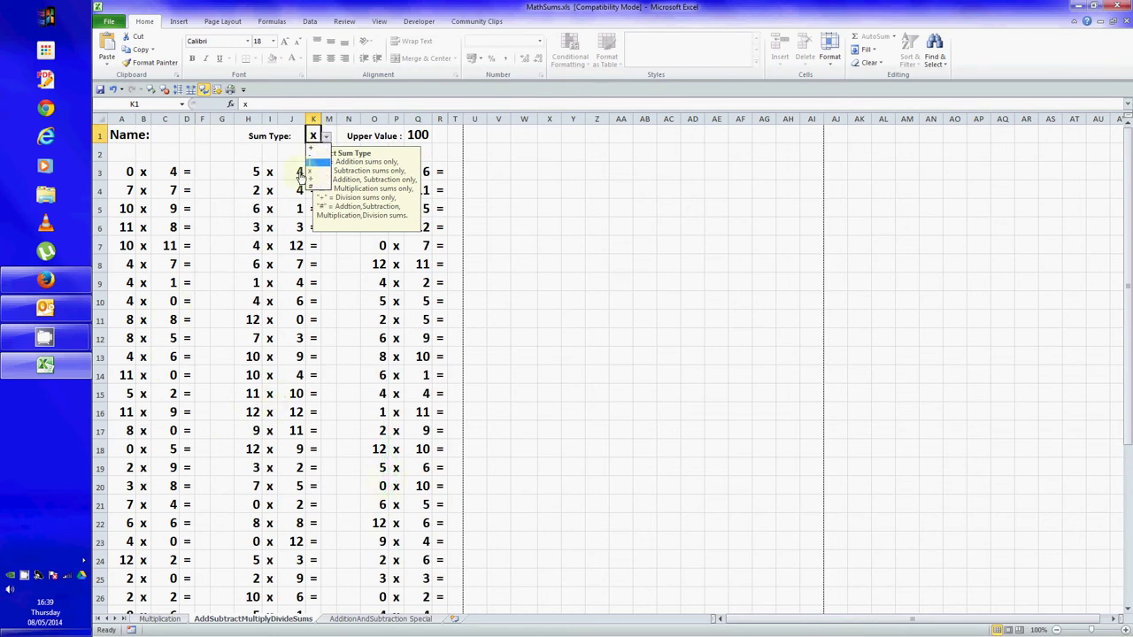
click(316, 180)
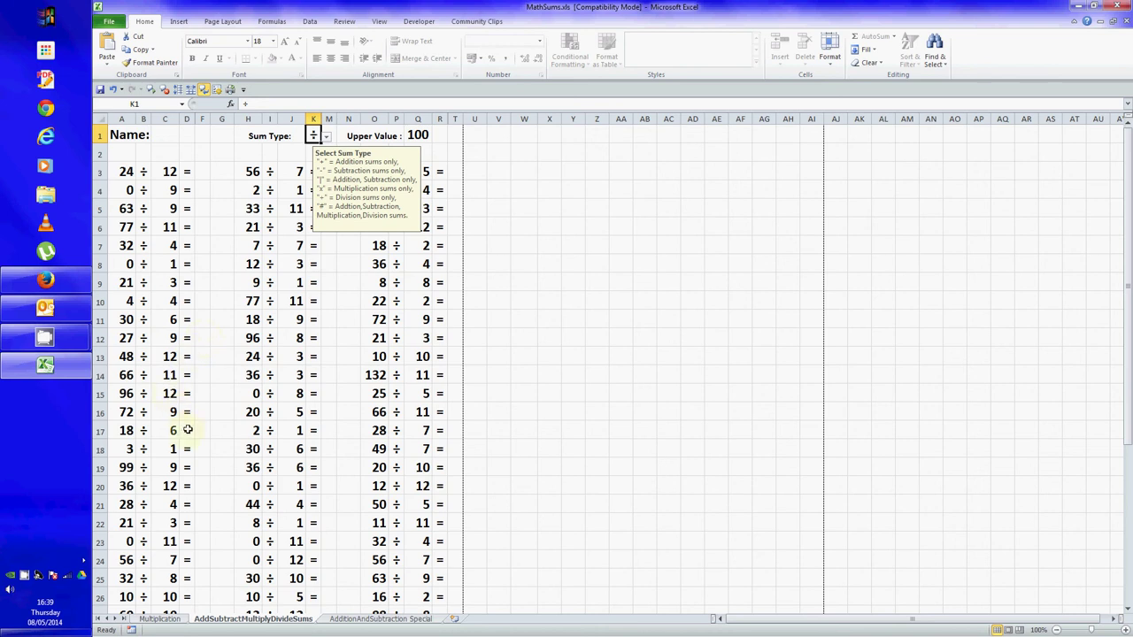
scroll(187, 428, down, 3)
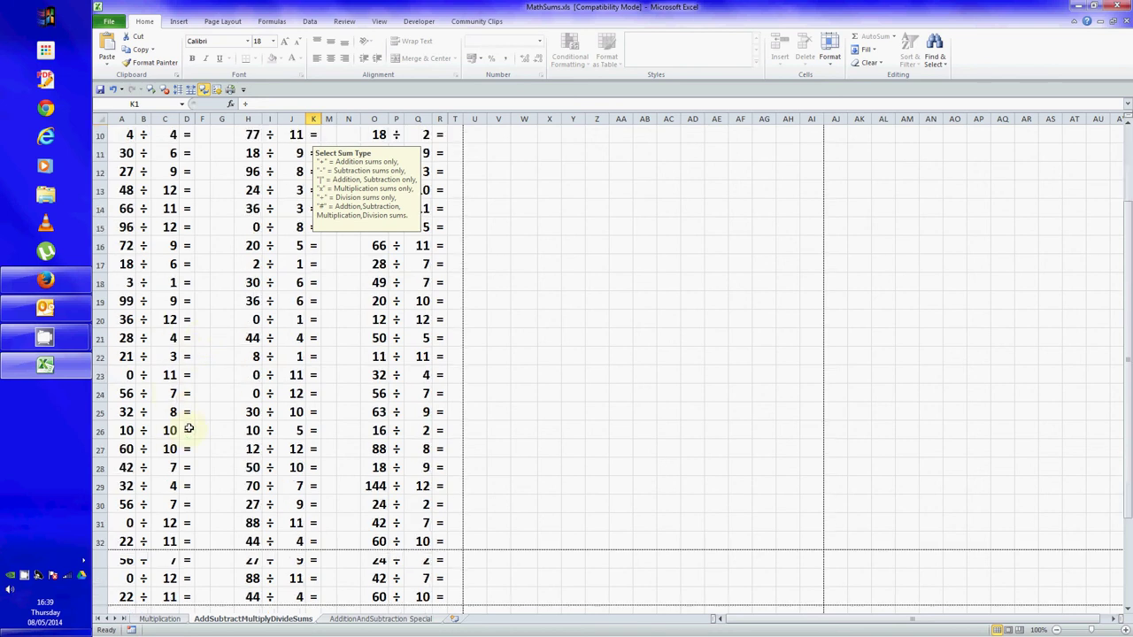
scroll(191, 430, up, 3)
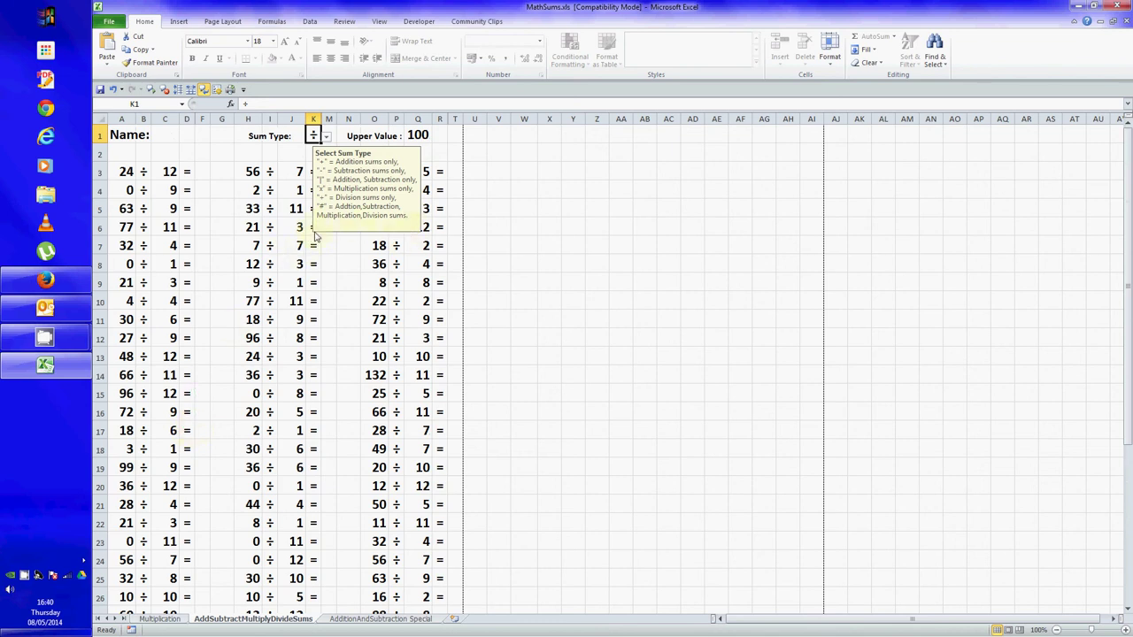
click(325, 137)
- Set the K1 Sum Type to # and recalculate three fresh sets of mixed random sums with F9
click(318, 190)
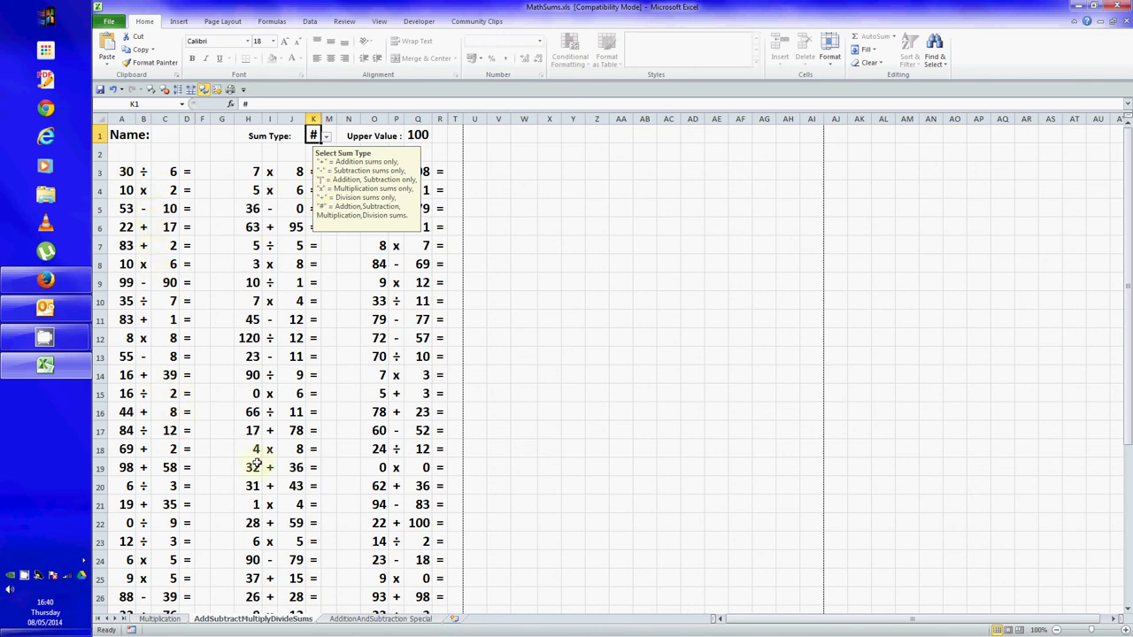
key(F9)
key(F9)
key(F9)
key(F9)
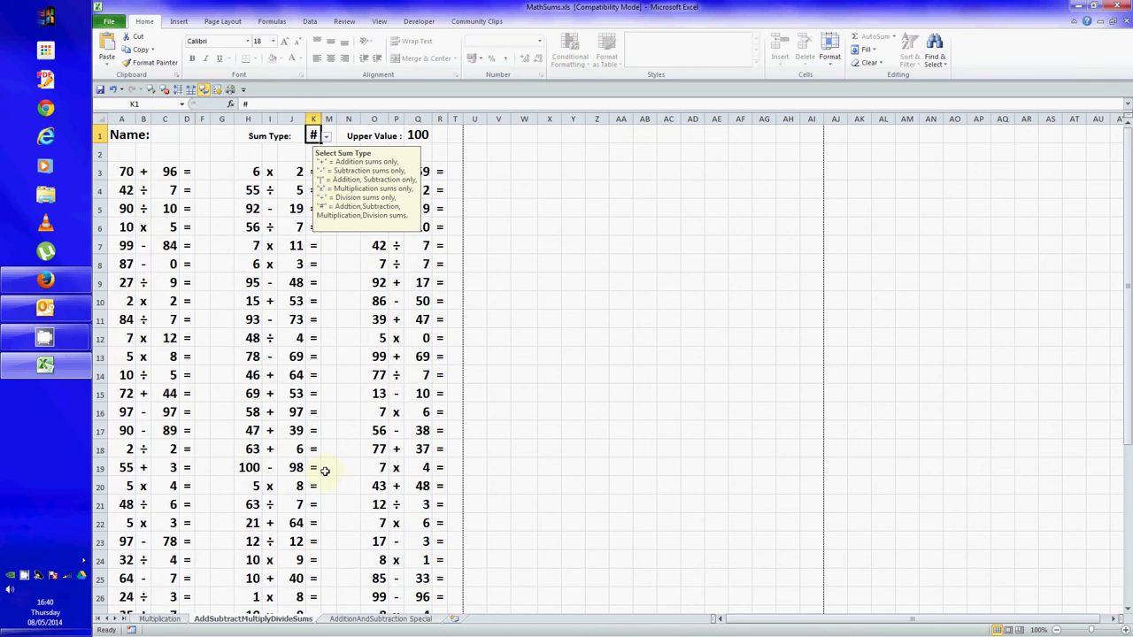
key(F9)
key(F9)
key(F9)
key(F9)
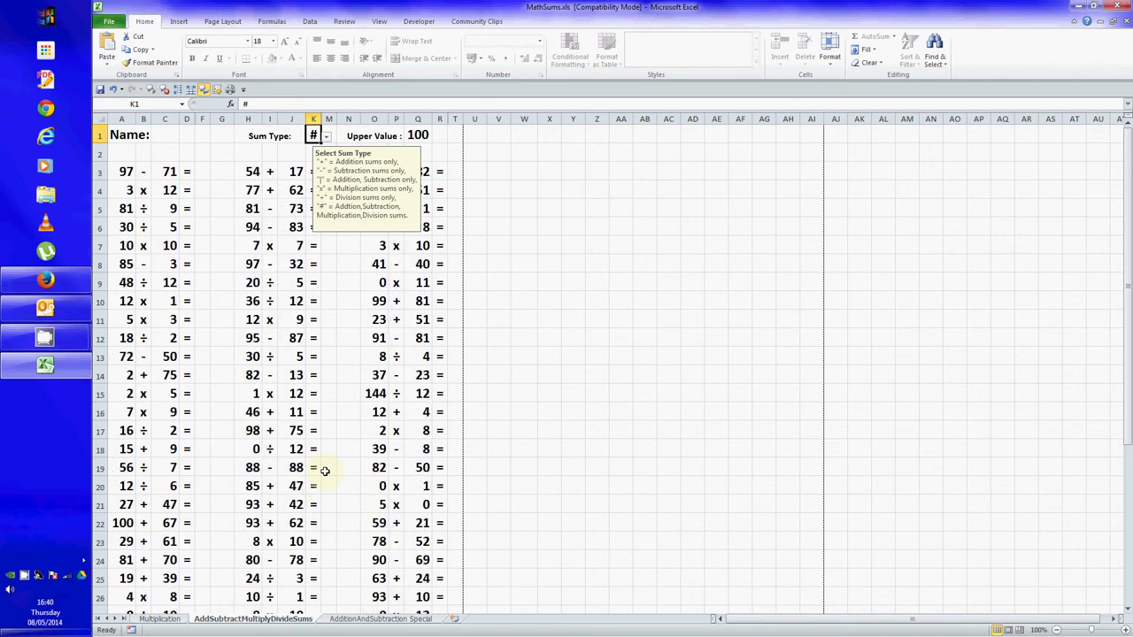
key(F9)
key(F9)
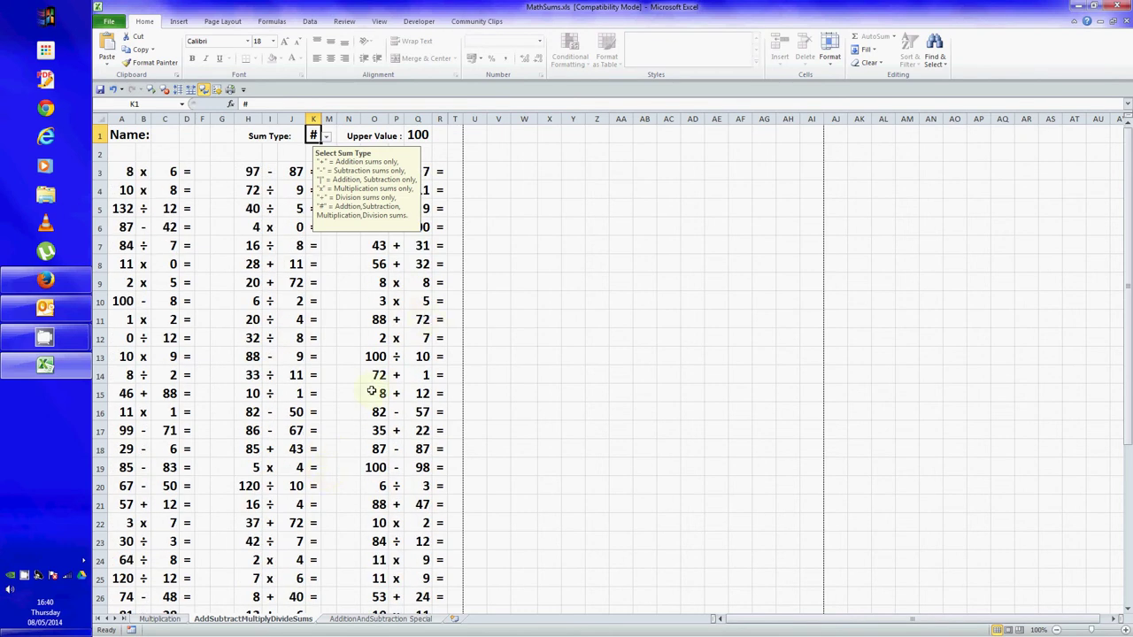
- On the AdditionAndSubtraction Special sheet, choose 1000 as the Q1 Upper Value
click(370, 620)
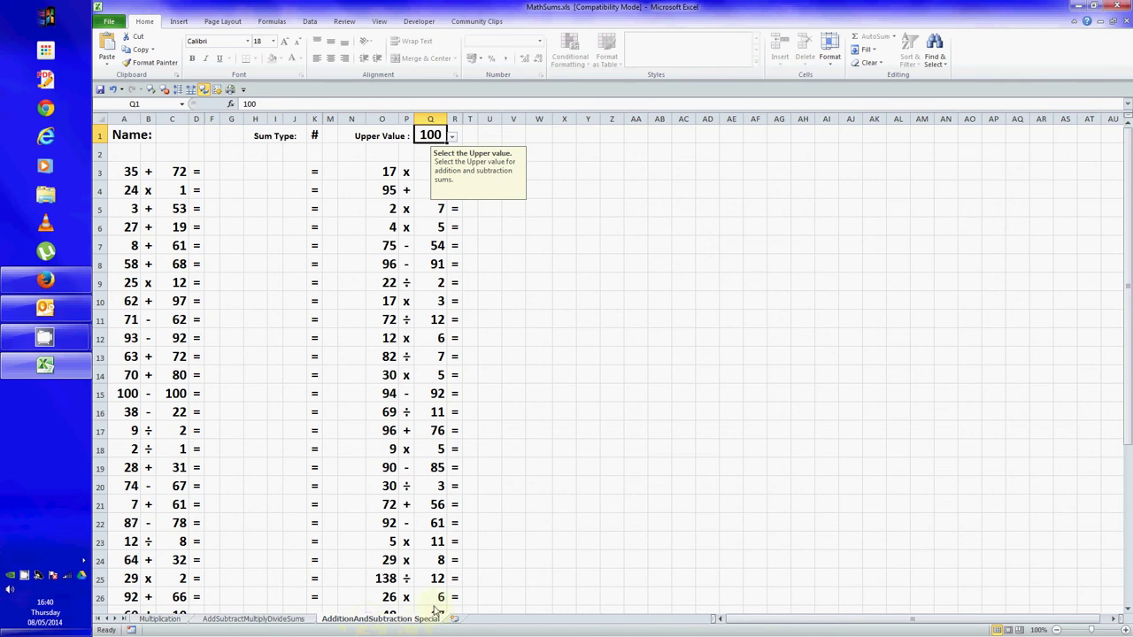
click(452, 135)
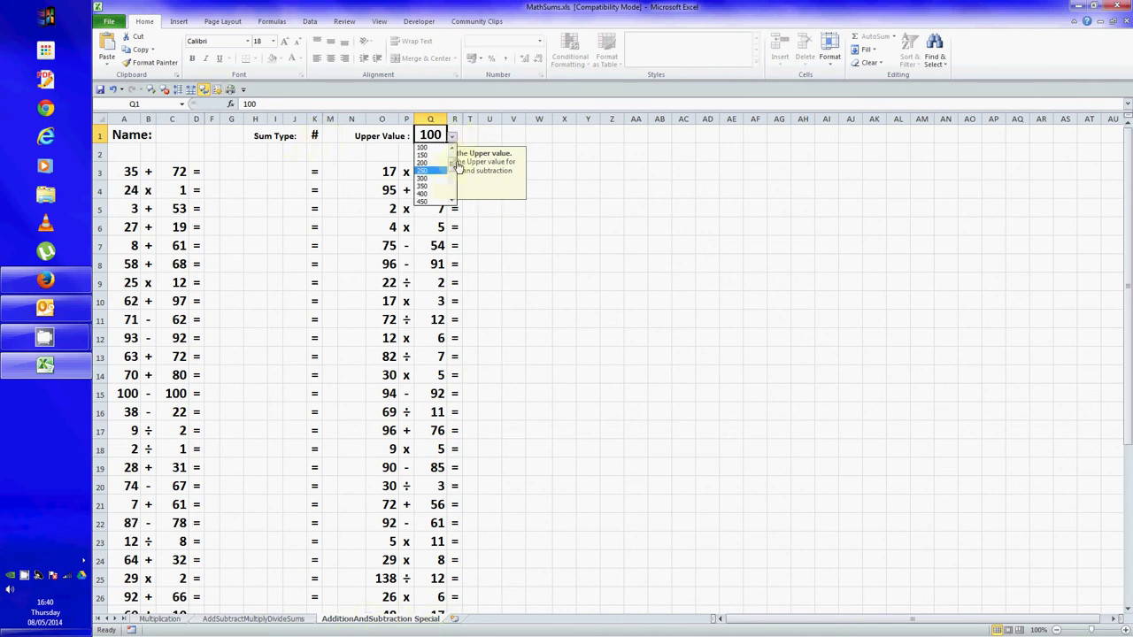
scroll(455, 166, up, 2)
drag(452, 160, 452, 196)
click(426, 202)
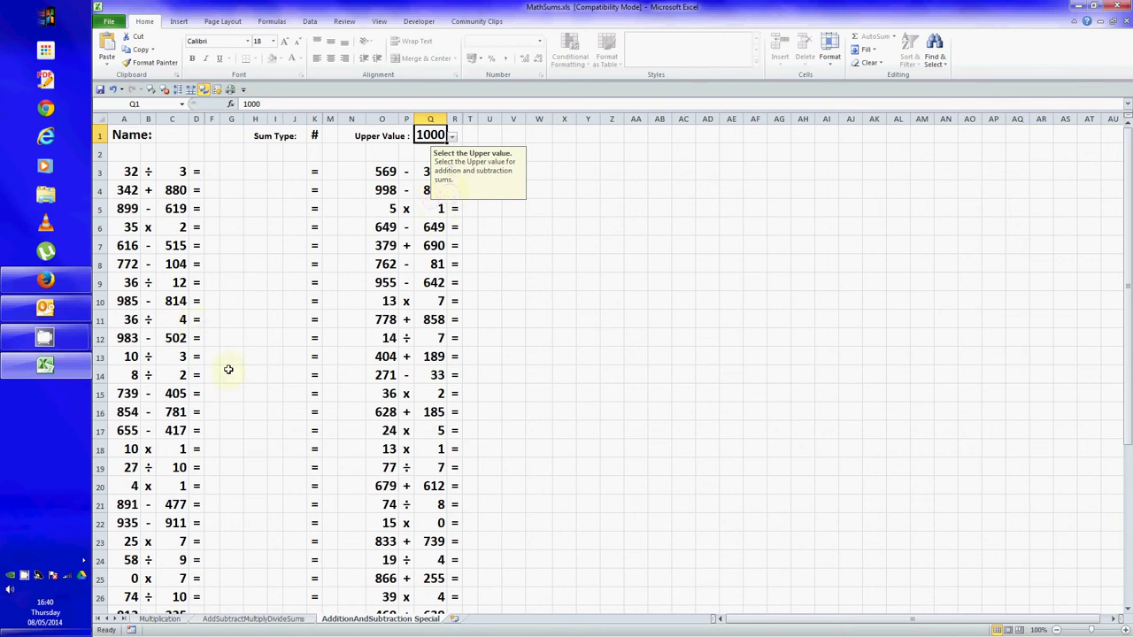
- Reopen the Upper Value list to check the 1000 setting
scroll(200, 379, down, 4)
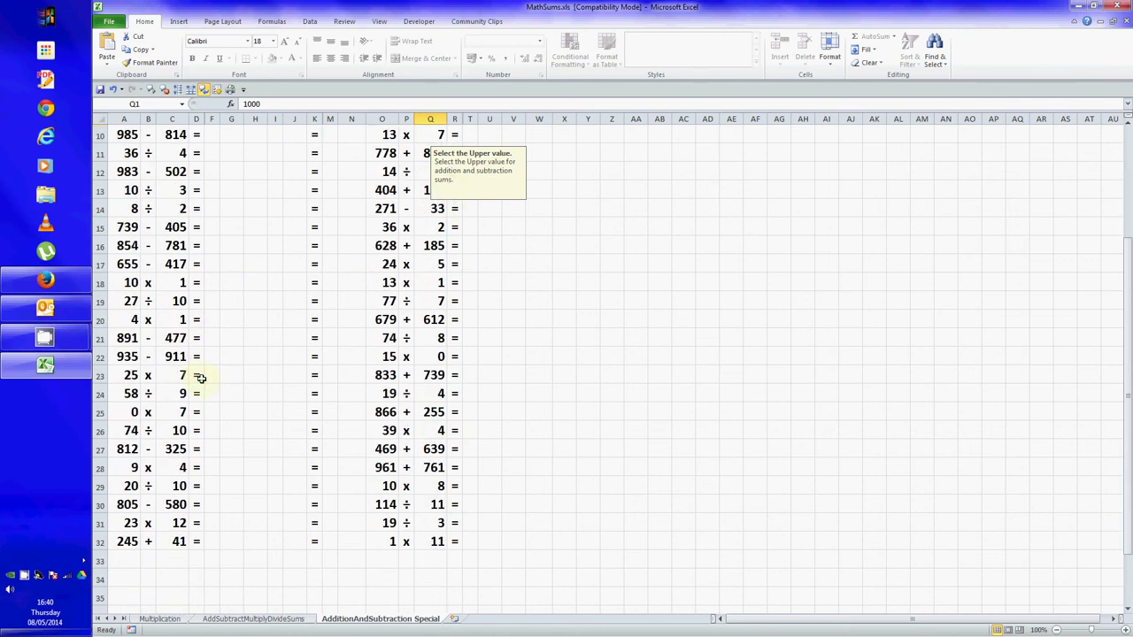
scroll(203, 380, up, 4)
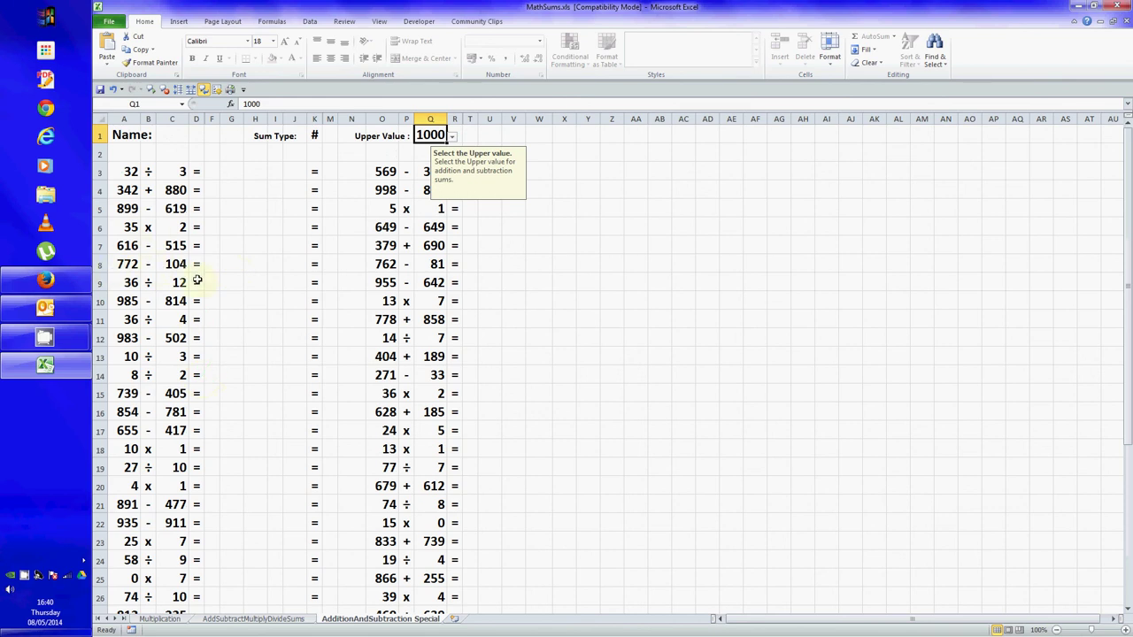
click(452, 137)
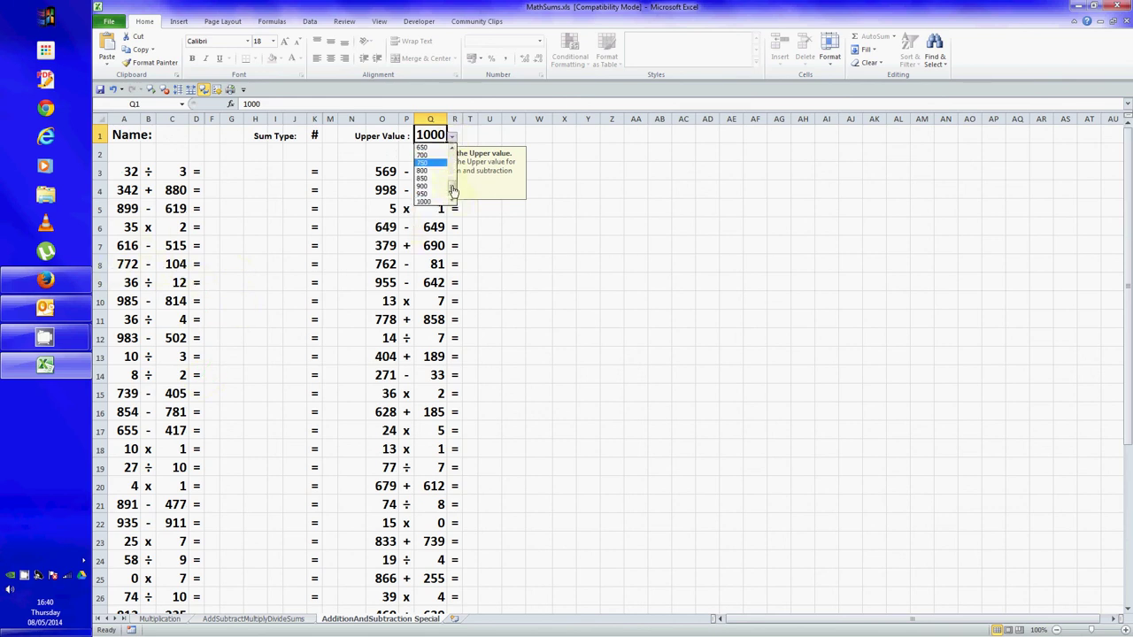
drag(452, 190, 451, 154)
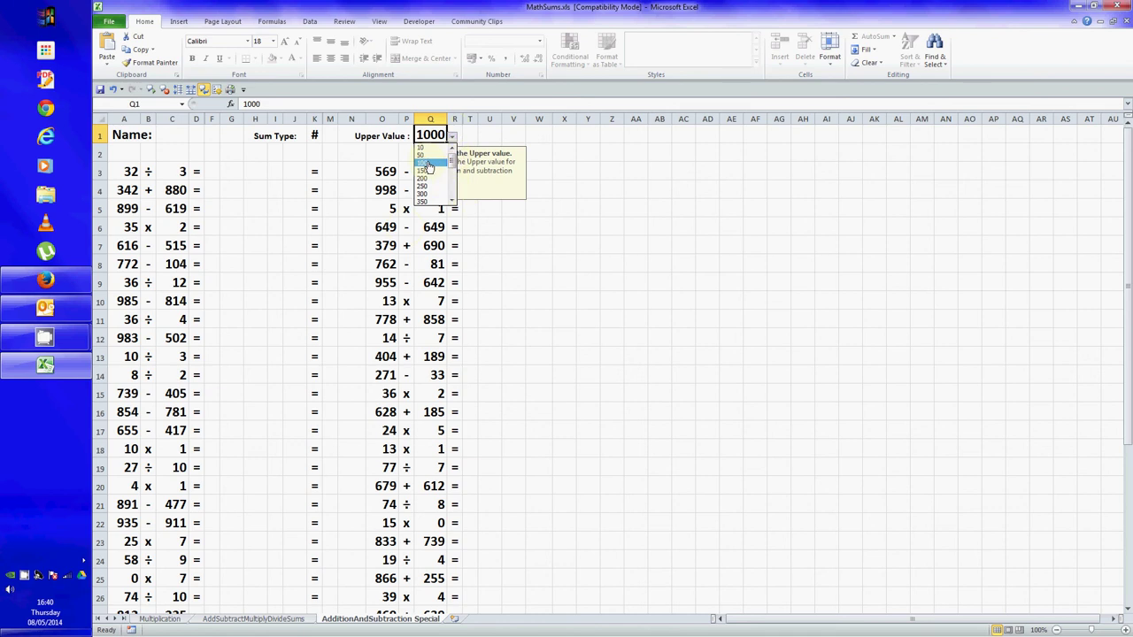
click(429, 165)
click(313, 134)
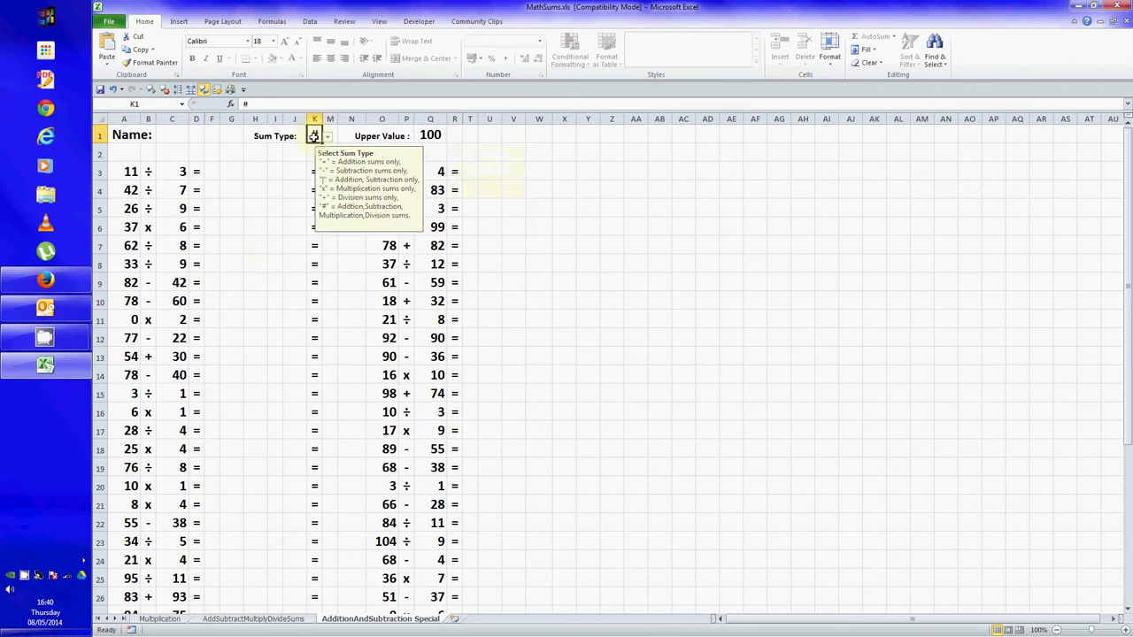
click(326, 137)
click(316, 171)
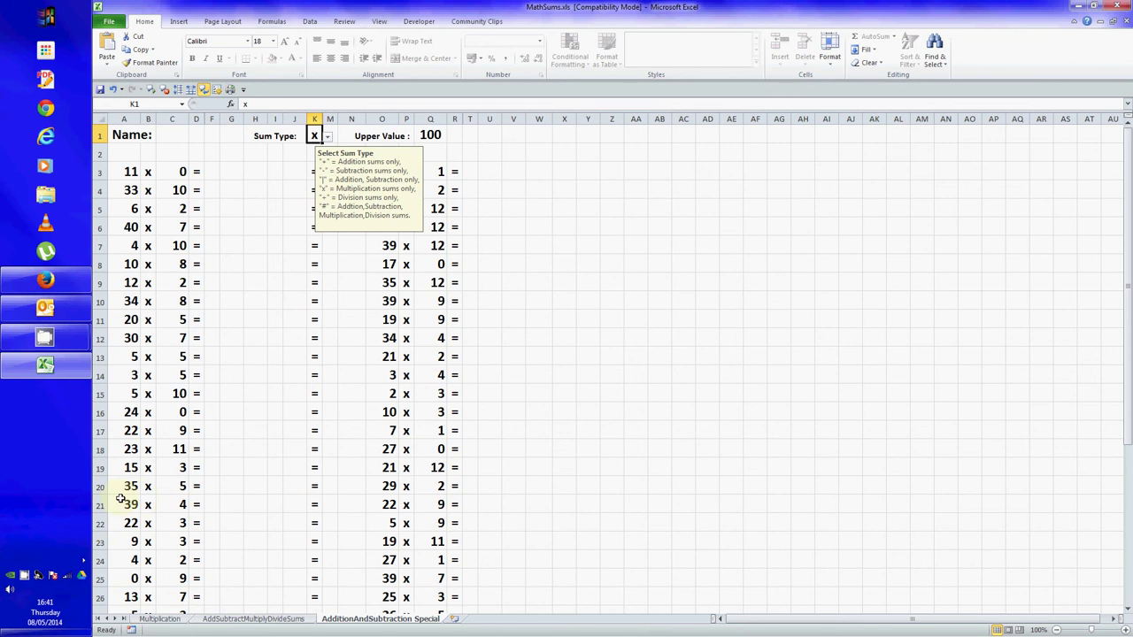
scroll(125, 512, down, 3)
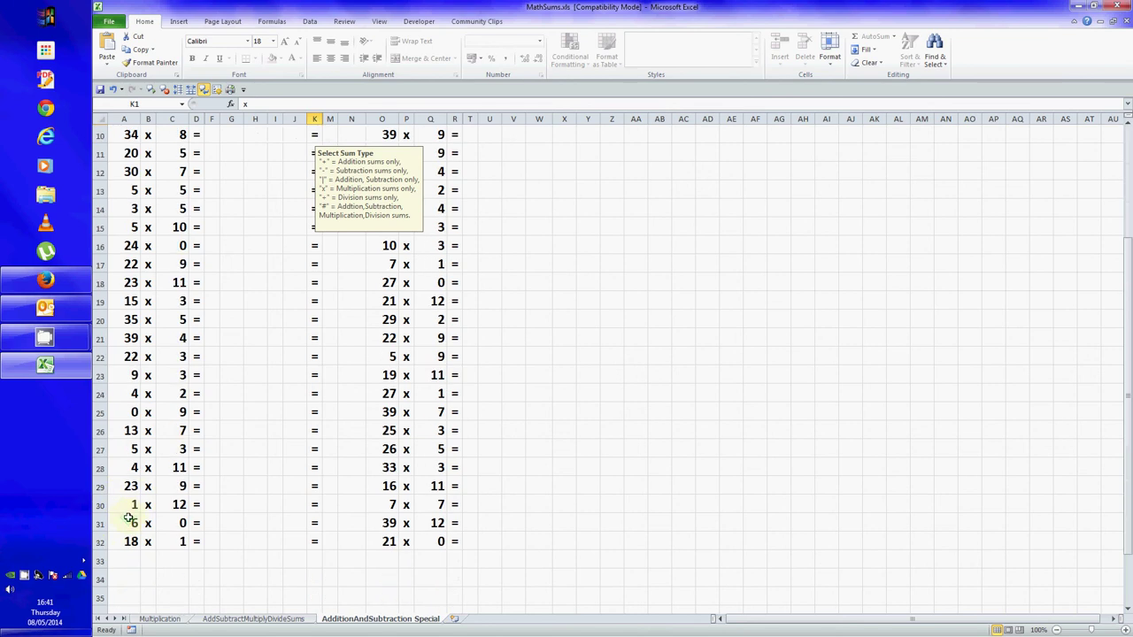
scroll(128, 519, up, 3)
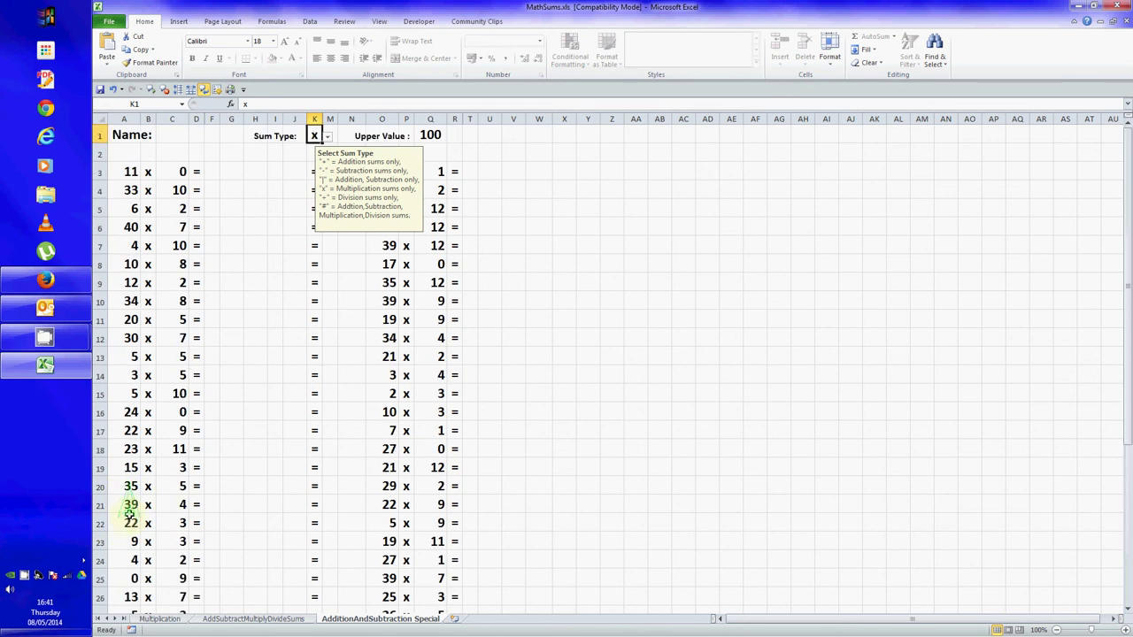
click(130, 228)
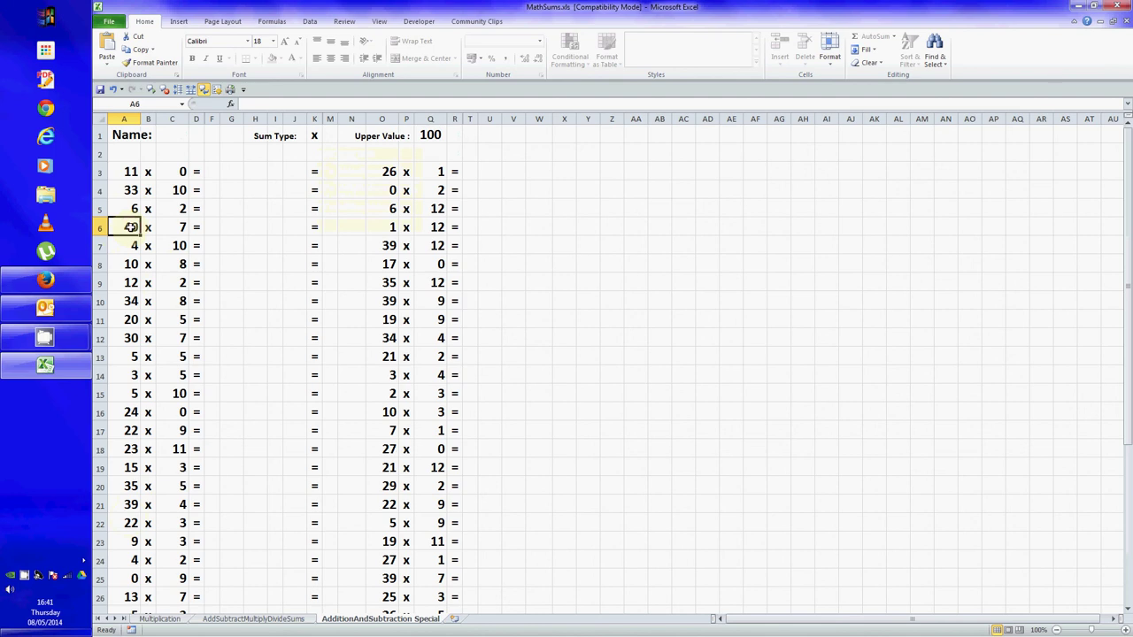
click(185, 228)
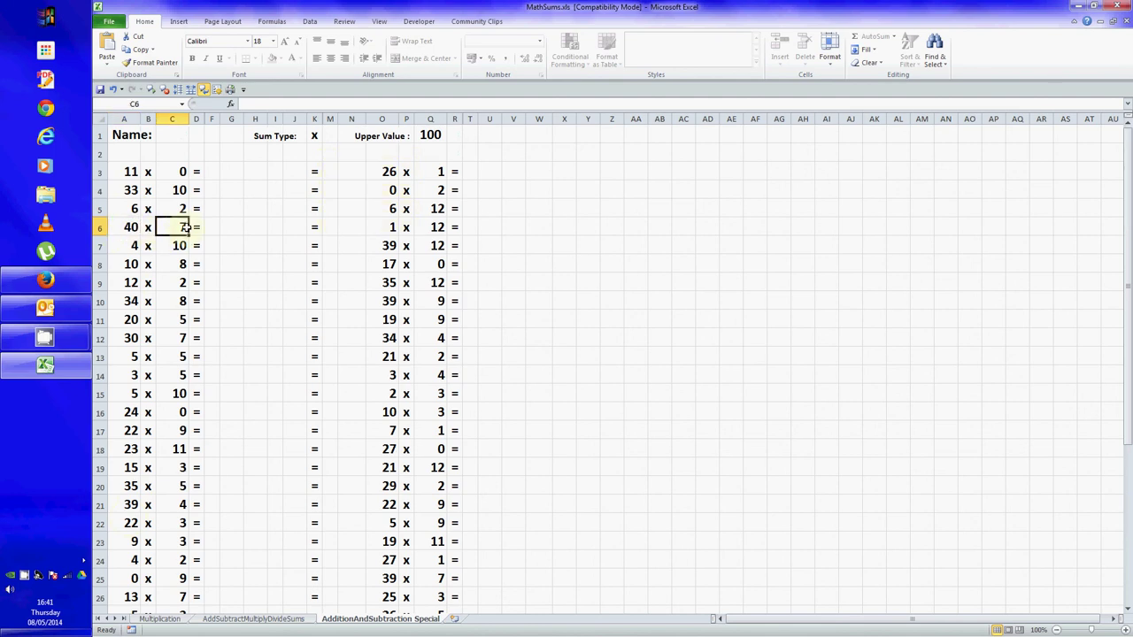
click(130, 301)
click(177, 301)
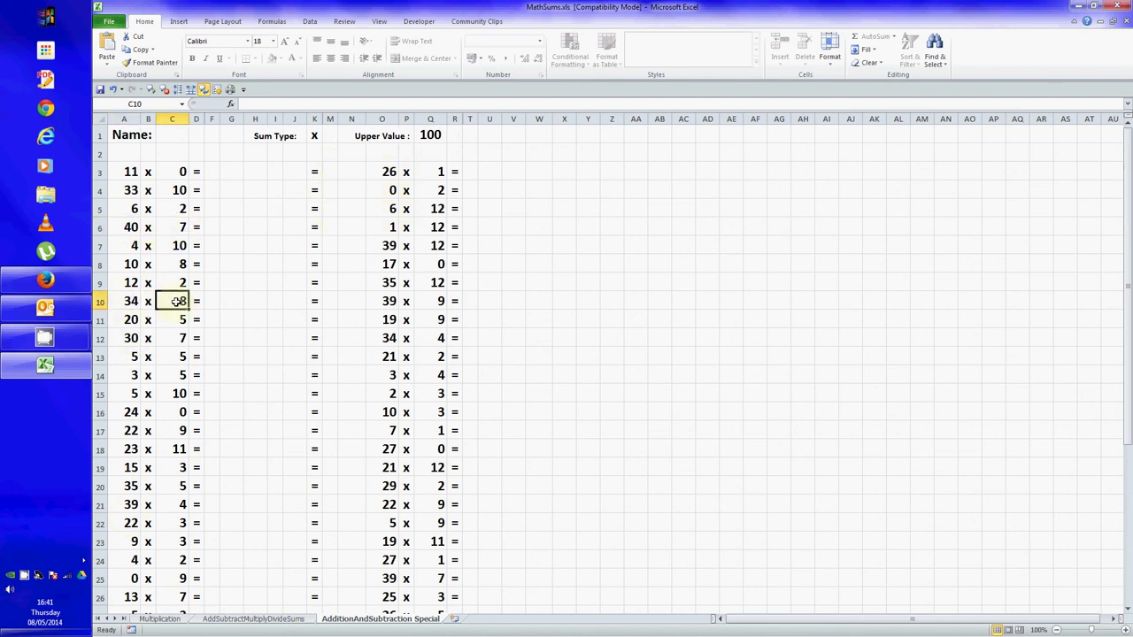
click(126, 305)
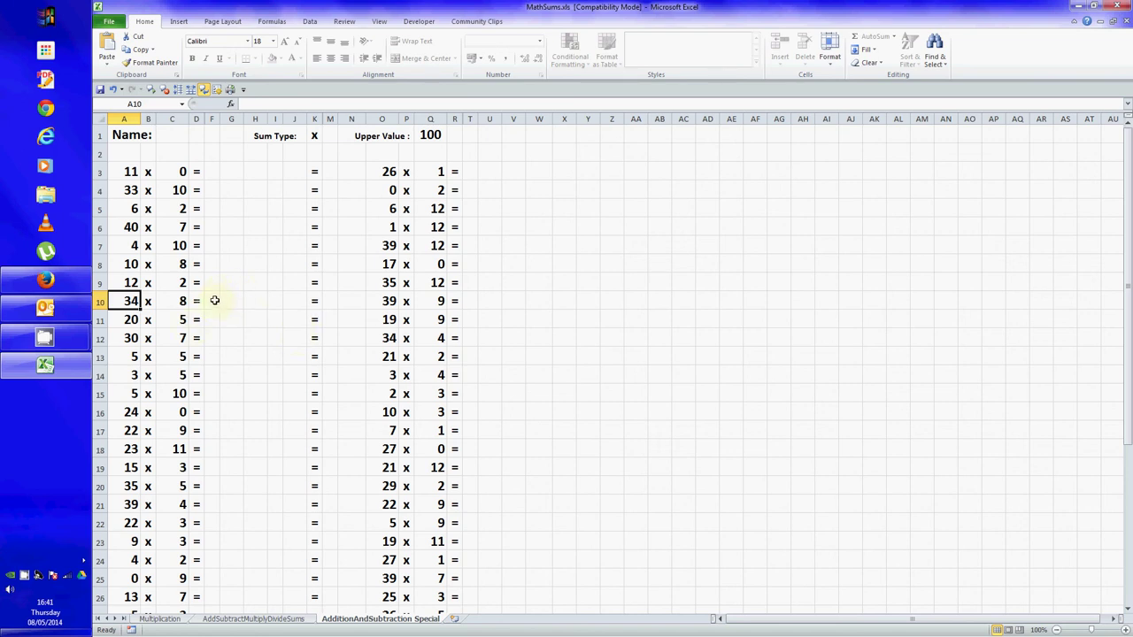
drag(215, 301, 293, 297)
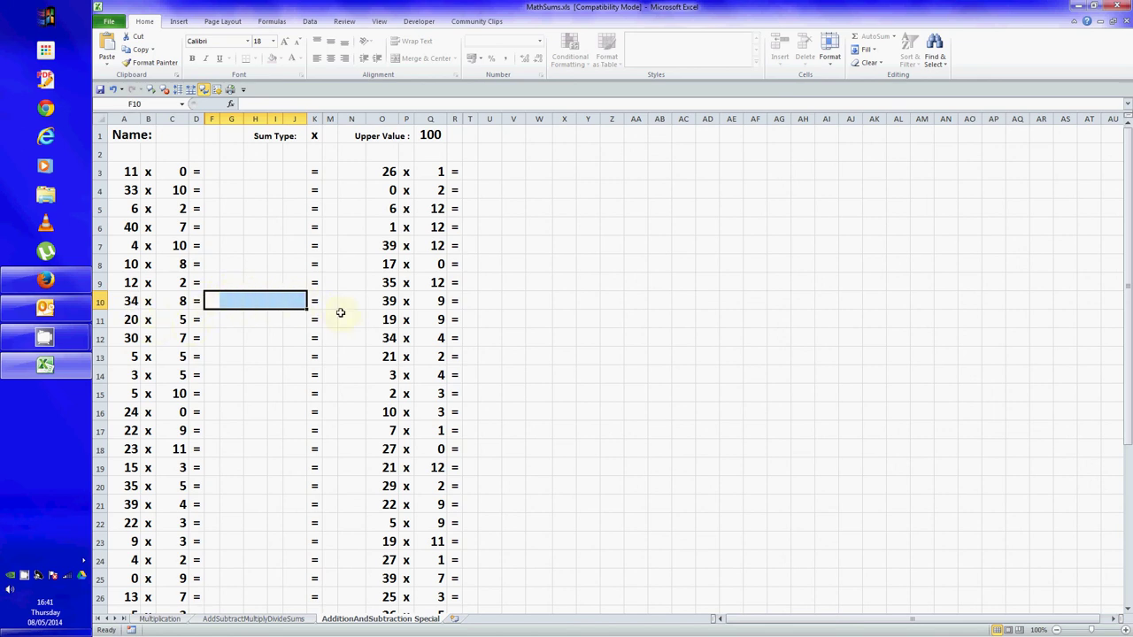
drag(331, 300, 351, 301)
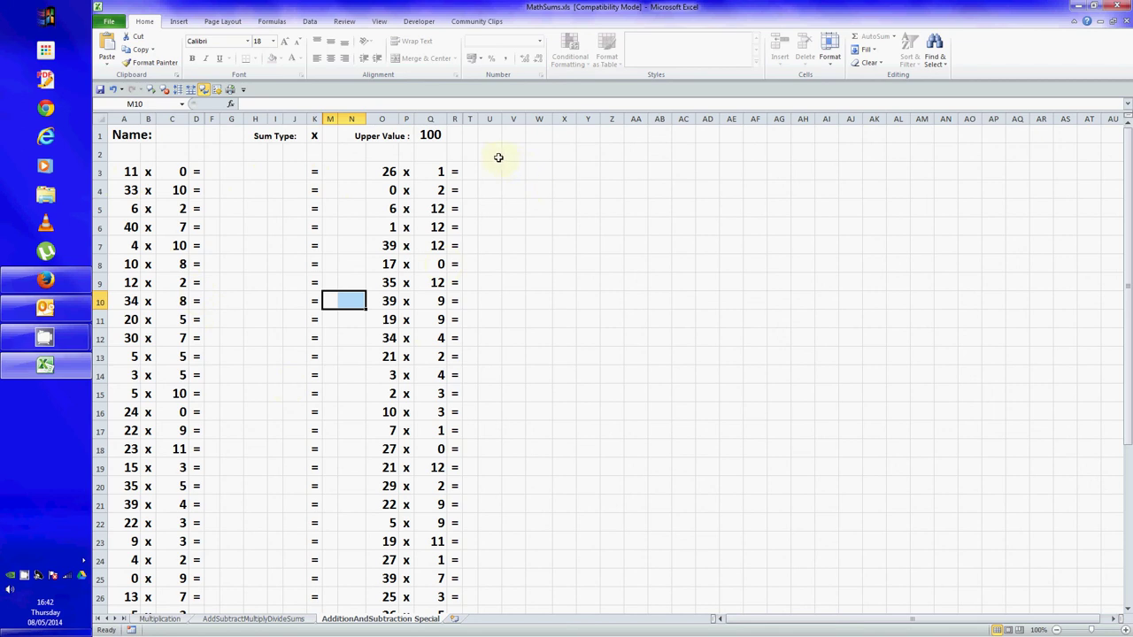
scroll(475, 546, down, 4)
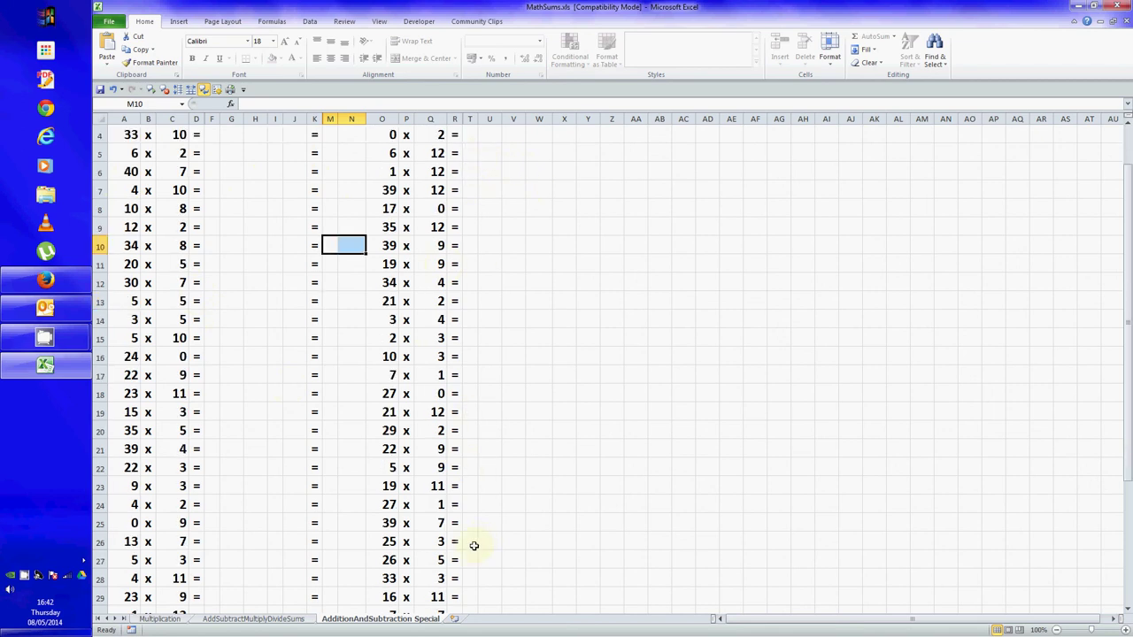
scroll(478, 543, up, 4)
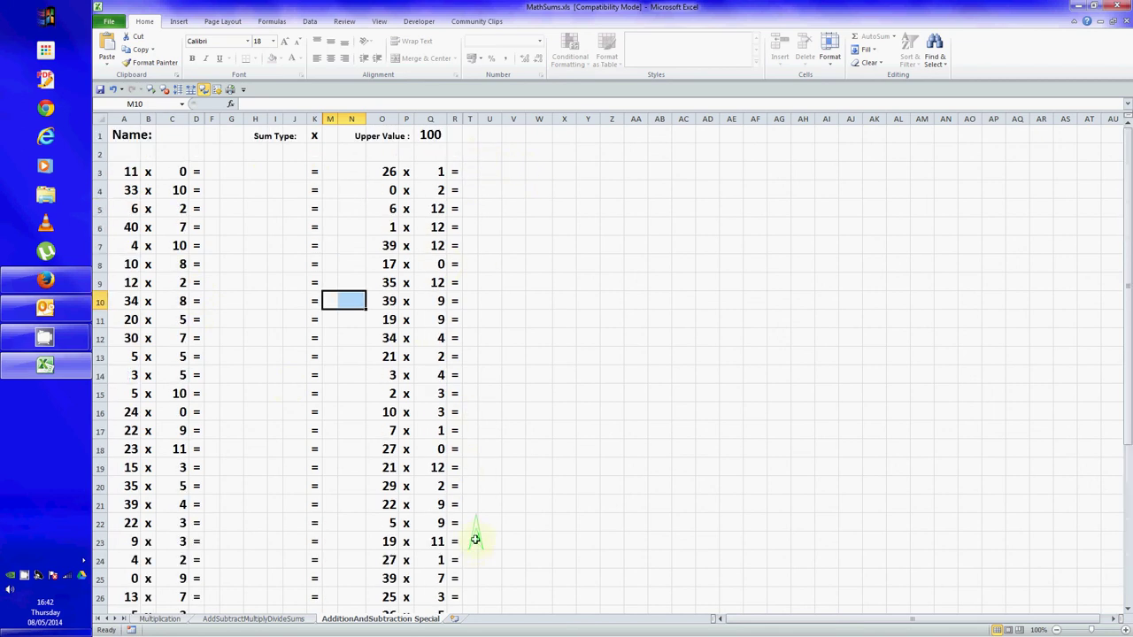
click(295, 301)
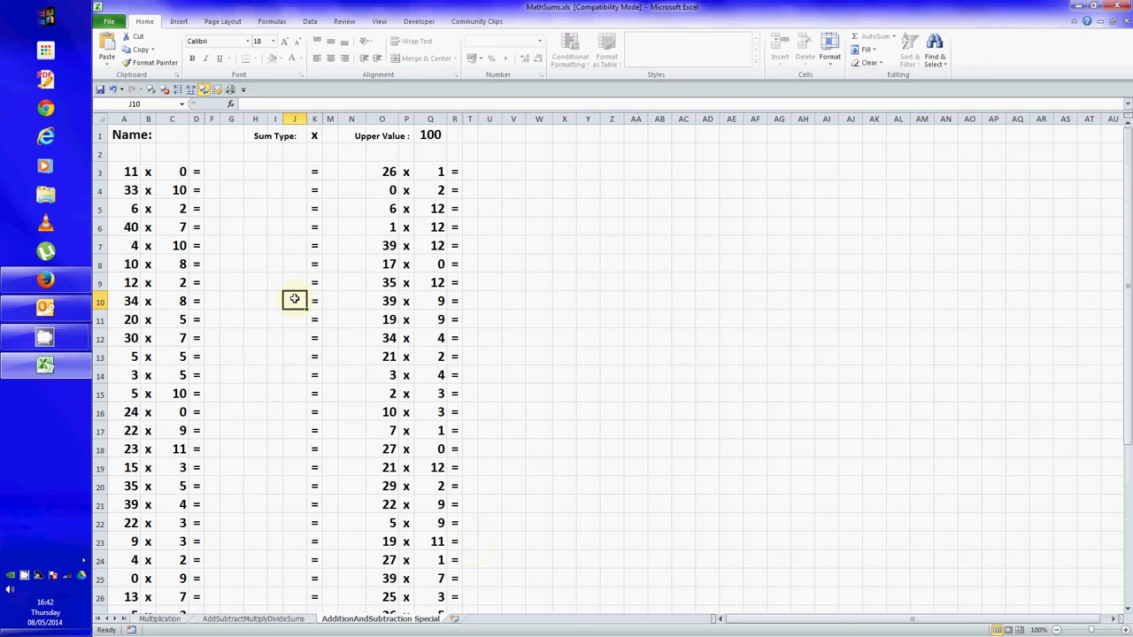
click(319, 134)
- Set the K1 Sum Type to ÷ and select cells across the row 9 division sum, A9 to F9
click(327, 136)
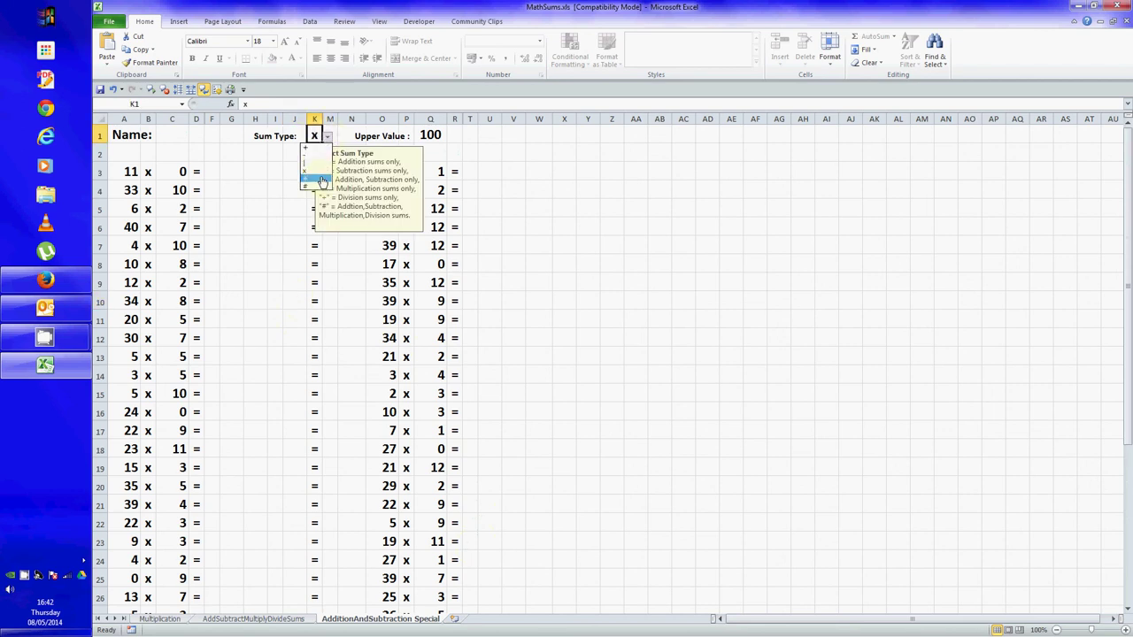
click(322, 181)
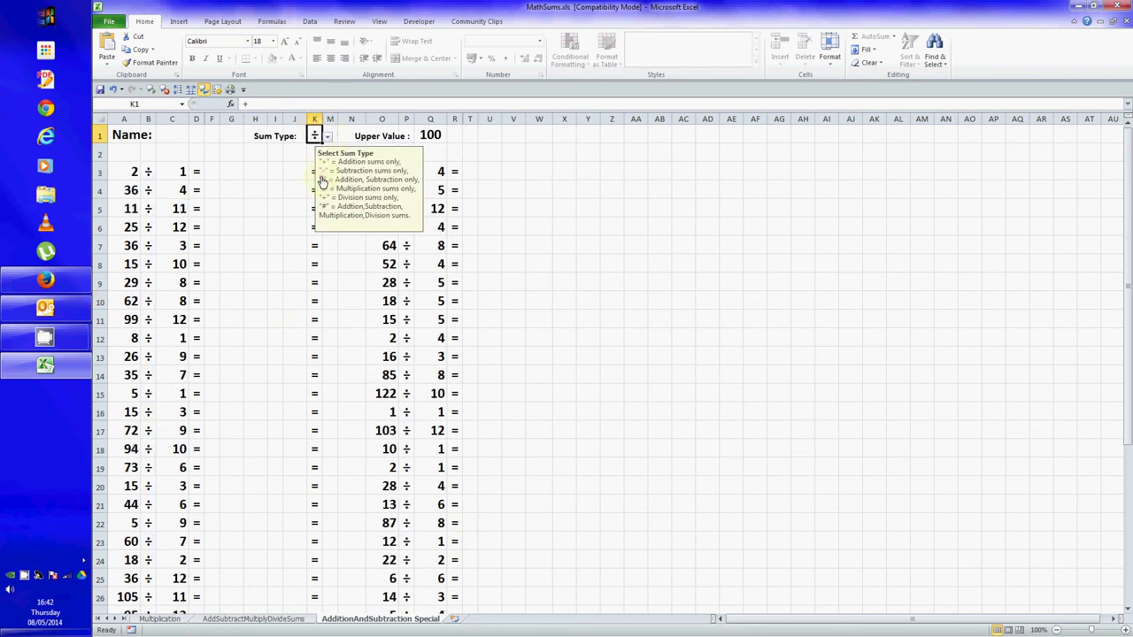
click(131, 283)
click(180, 283)
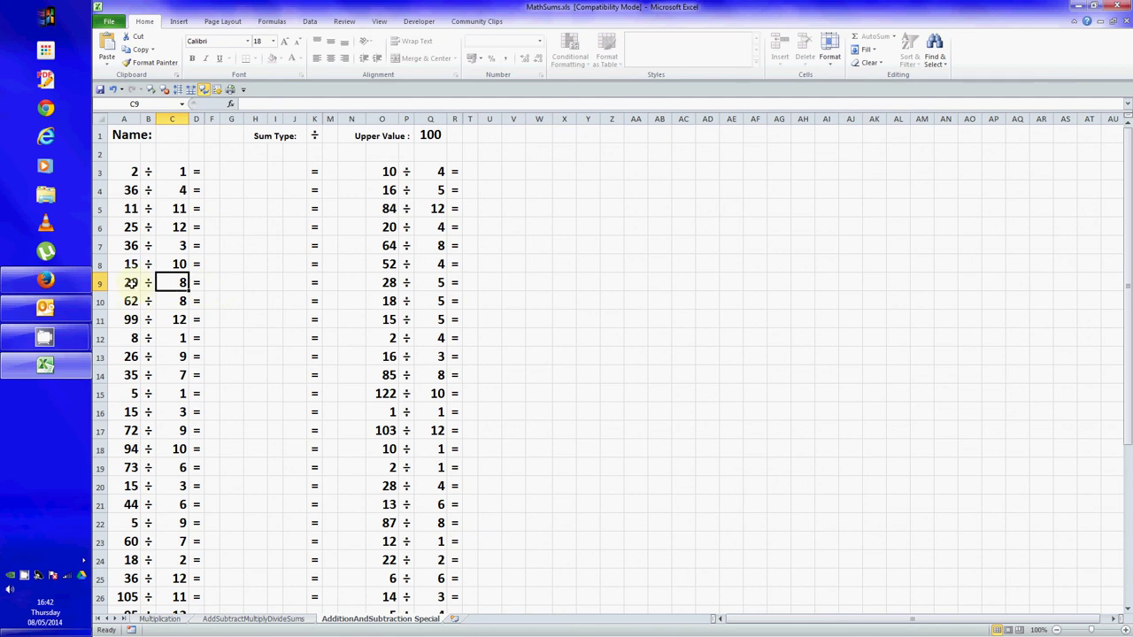
click(130, 283)
click(215, 282)
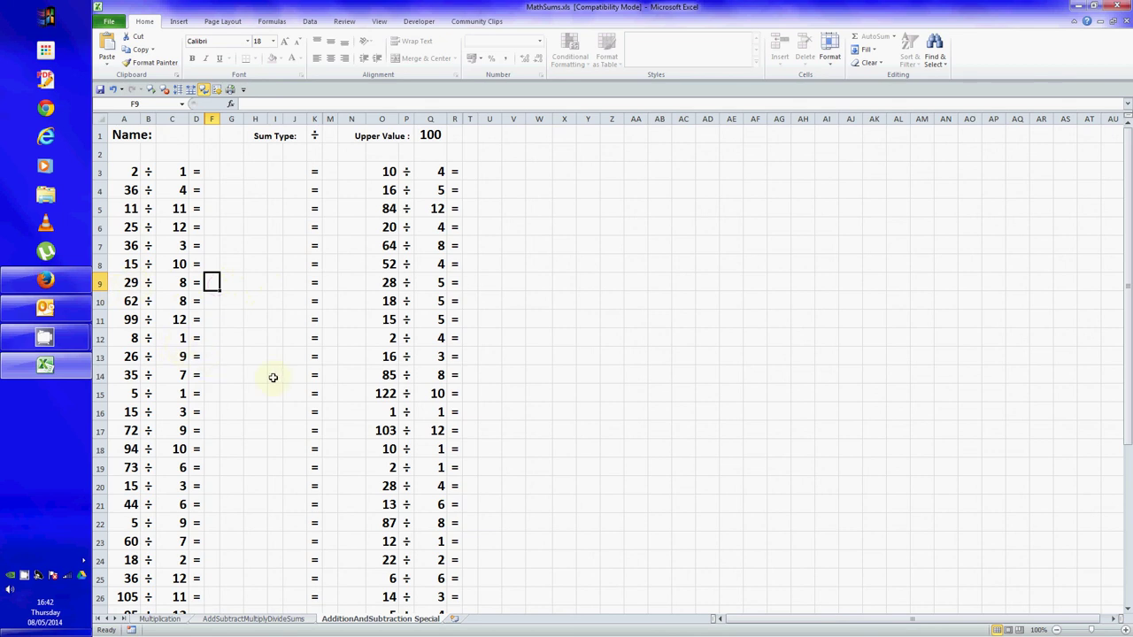
drag(132, 283, 216, 284)
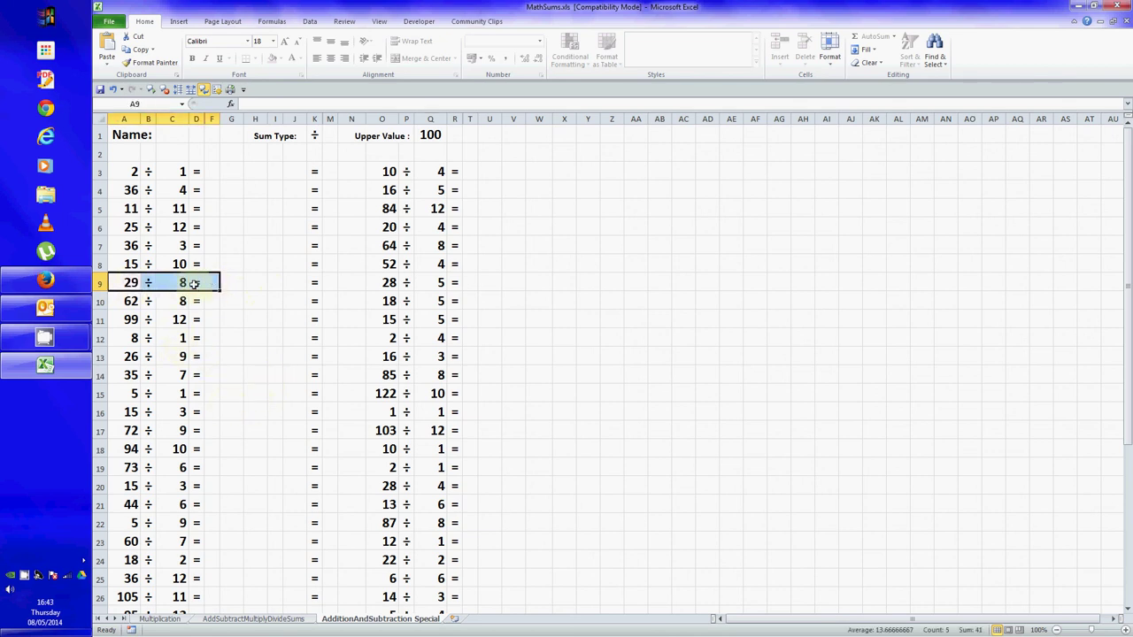
- Visit the AddSubtractMultiplyDivideSums sheet and return, then select F9 and the Sum Type cell K1
click(252, 619)
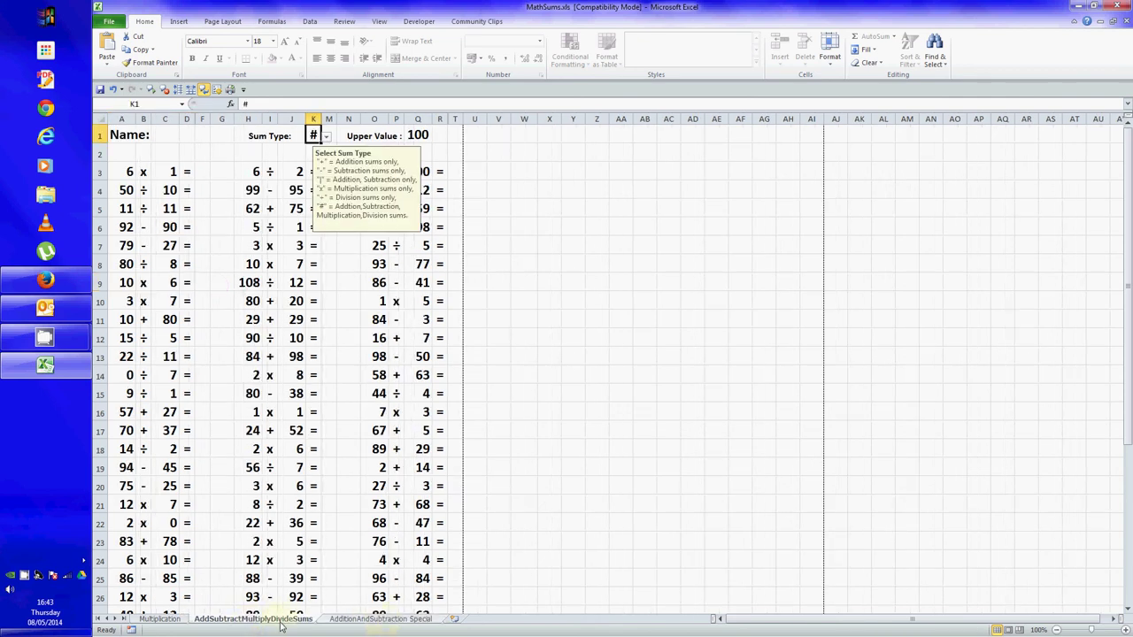
click(373, 623)
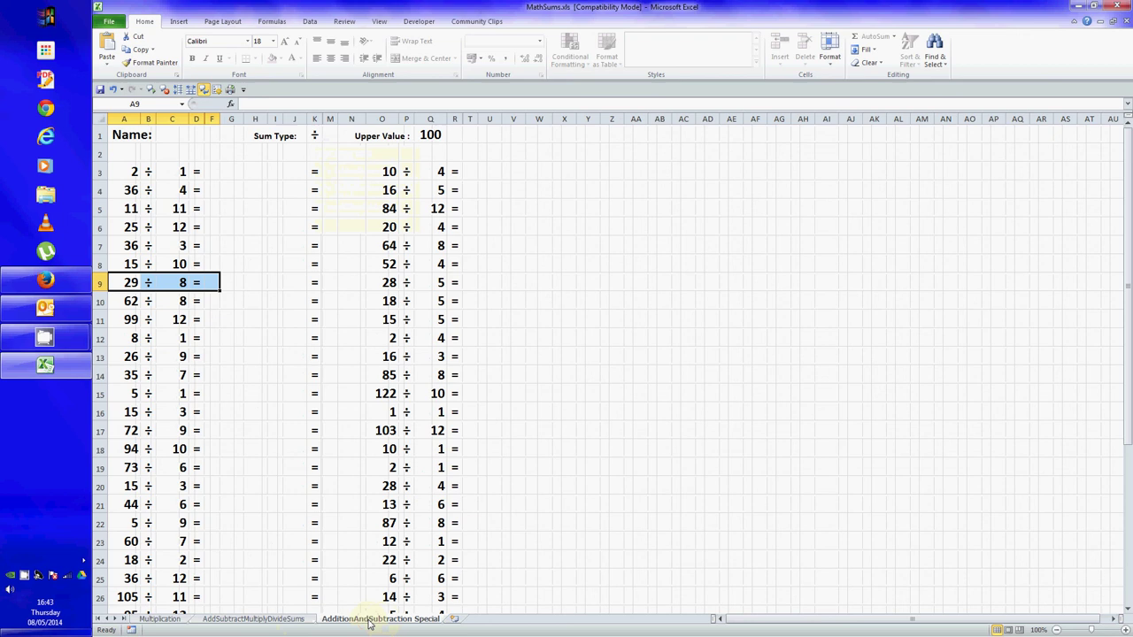
click(214, 282)
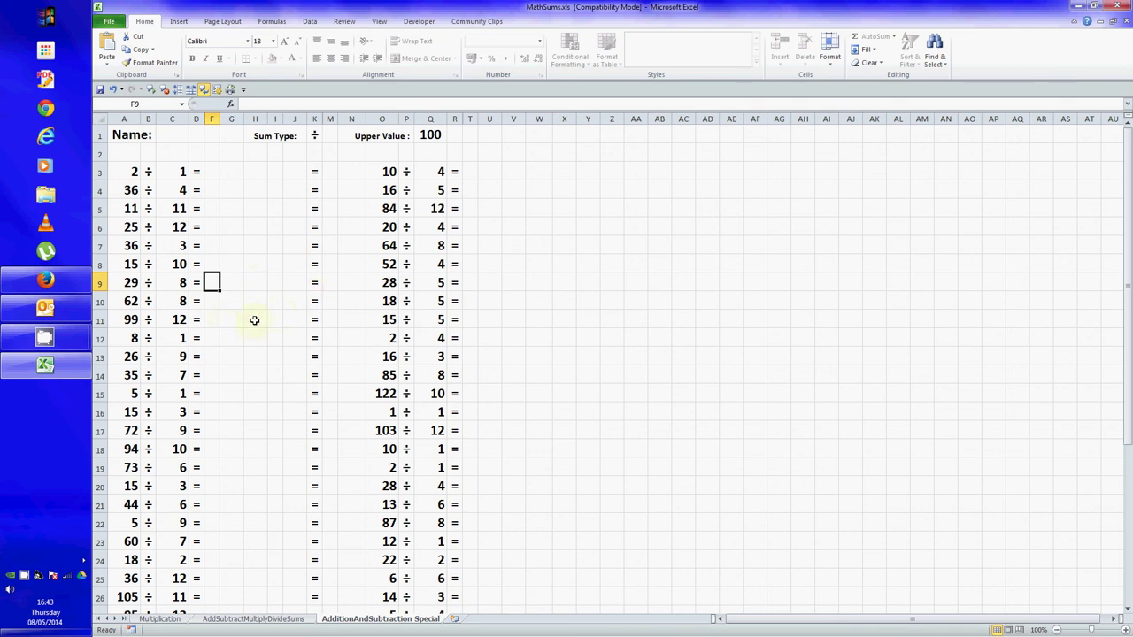
click(318, 134)
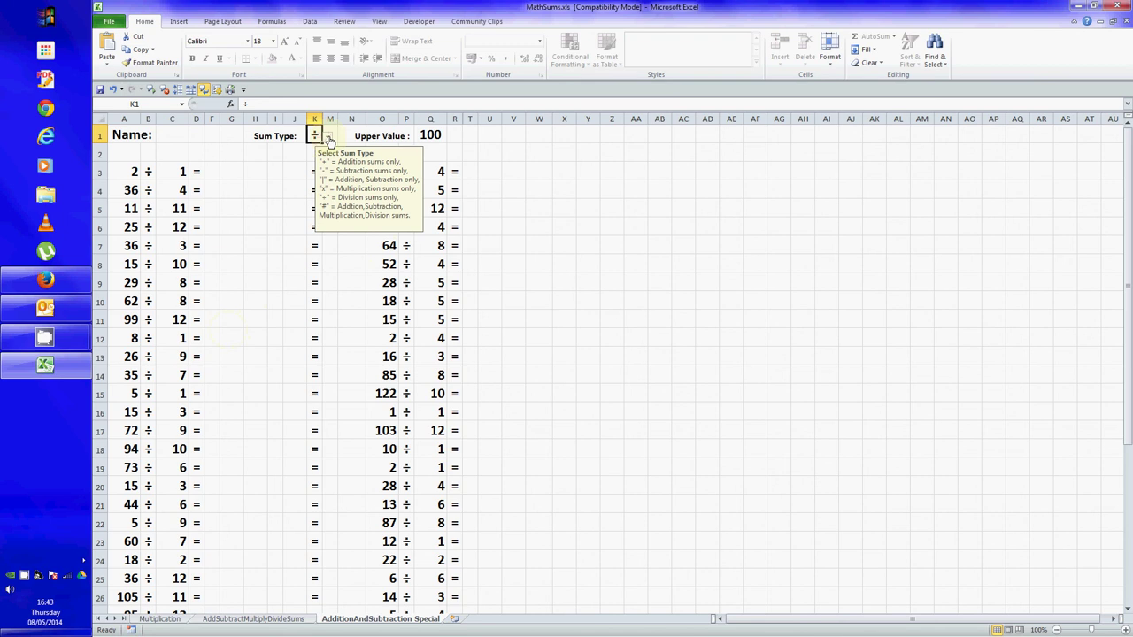
- Choose # as the K1 Sum Type and regenerate the mixed sums twice with F9
click(327, 137)
click(315, 188)
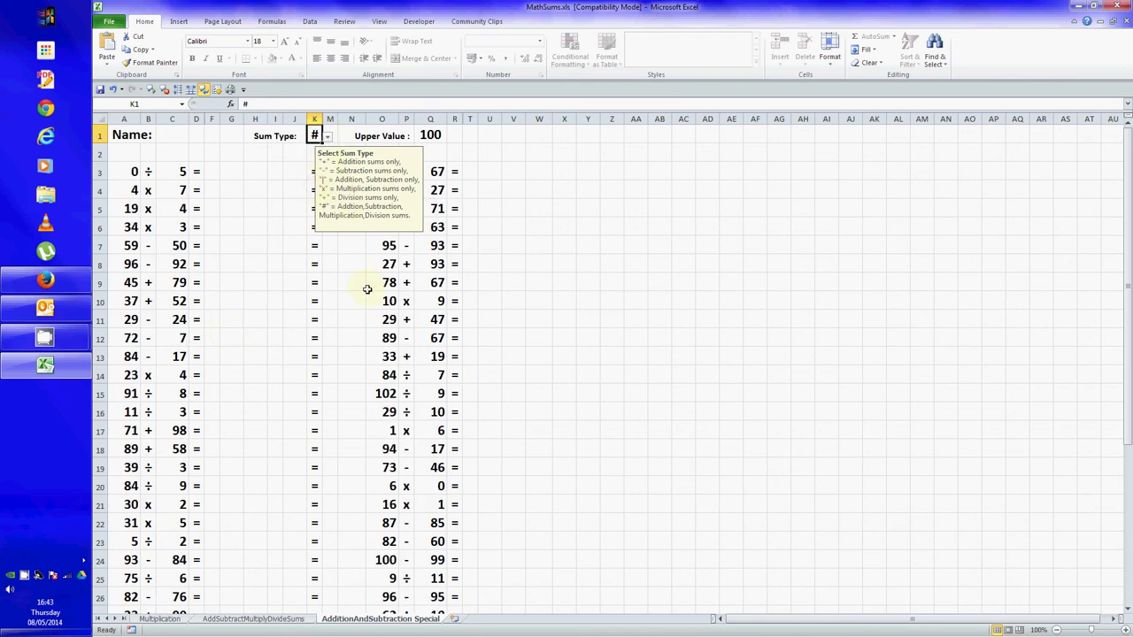
key(F9)
key(F9)
key(F9)
key(F9)
key(F9)
key(F9)
key(F9)
key(F9)
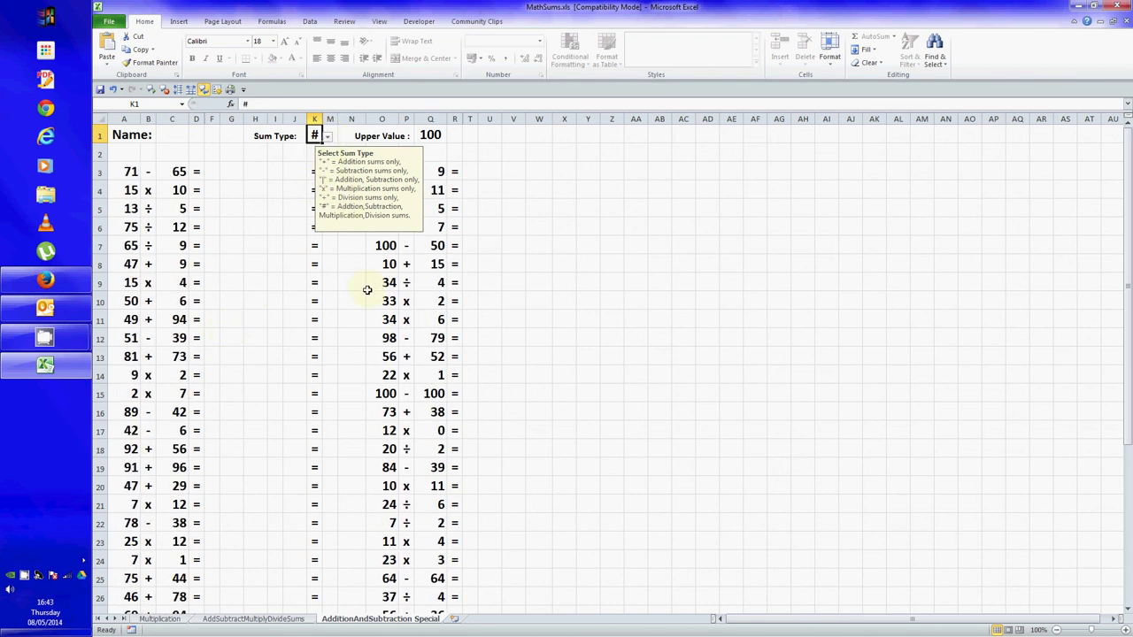
key(F9)
key(F9)
key(F9)
key(F9)
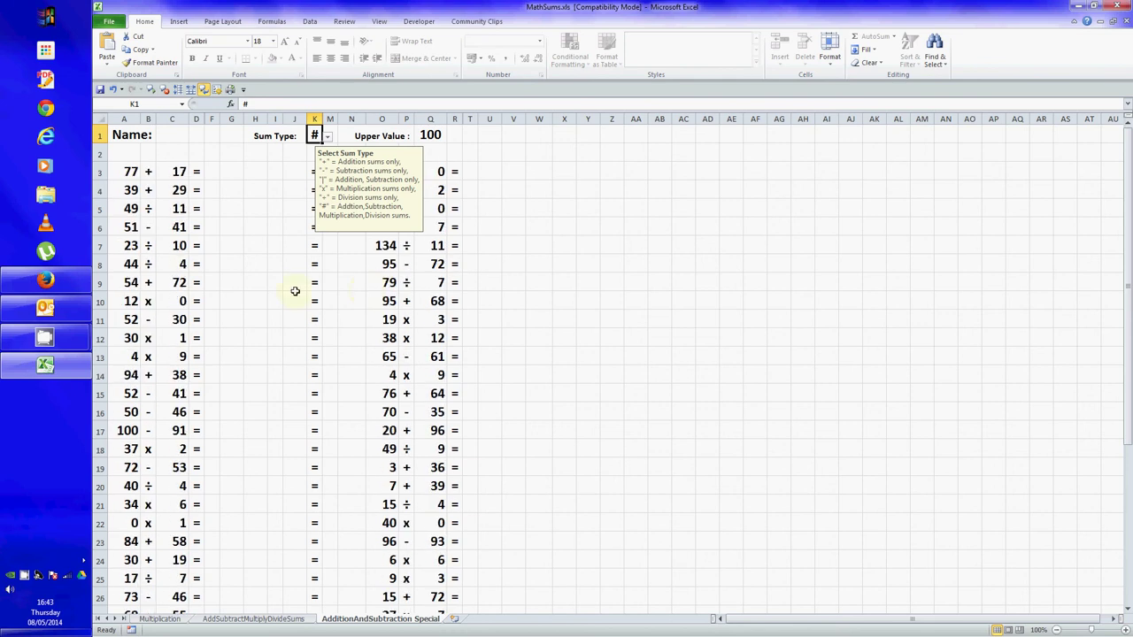
- Select H4 and K1, then recalculate three more fresh sets of random sums
click(254, 191)
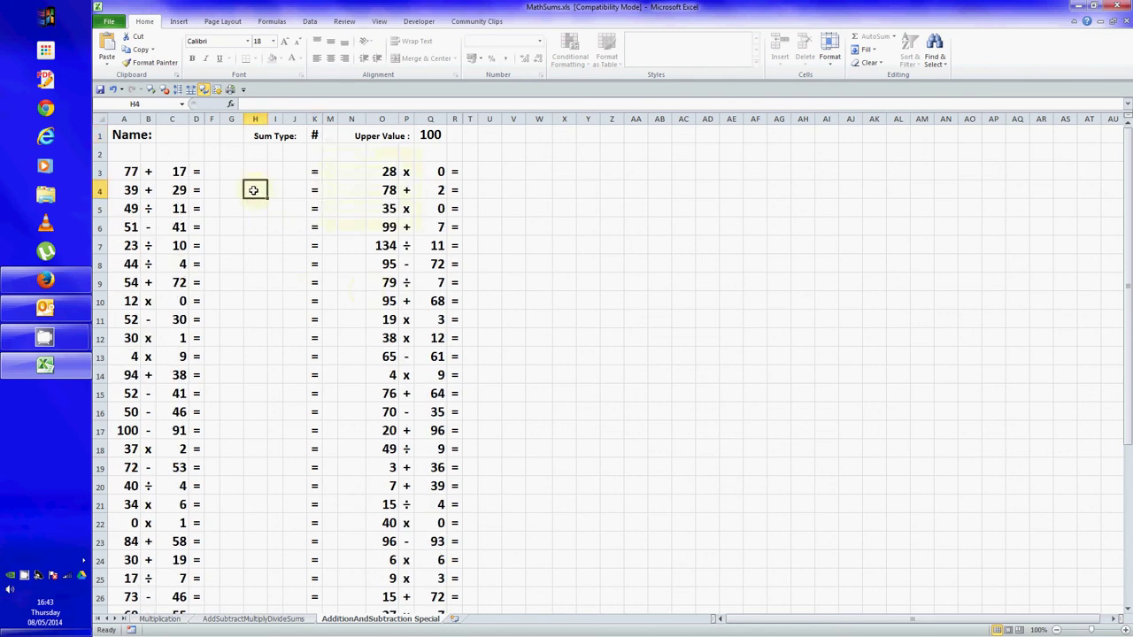
click(314, 134)
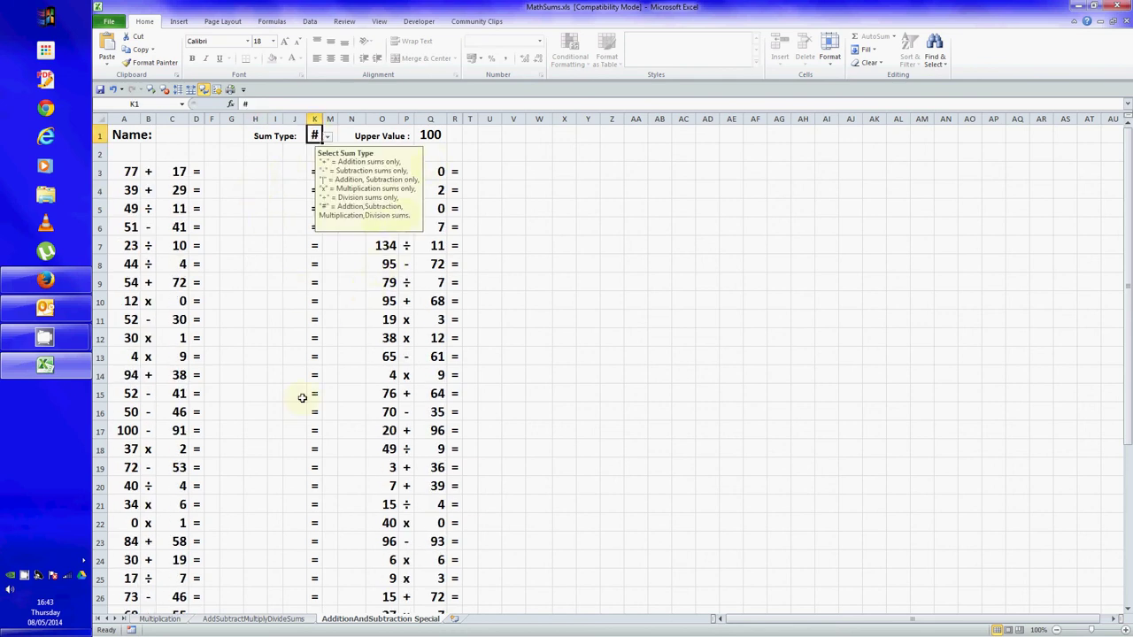
key(F9)
key(F9)
key(F9)
key(F9)
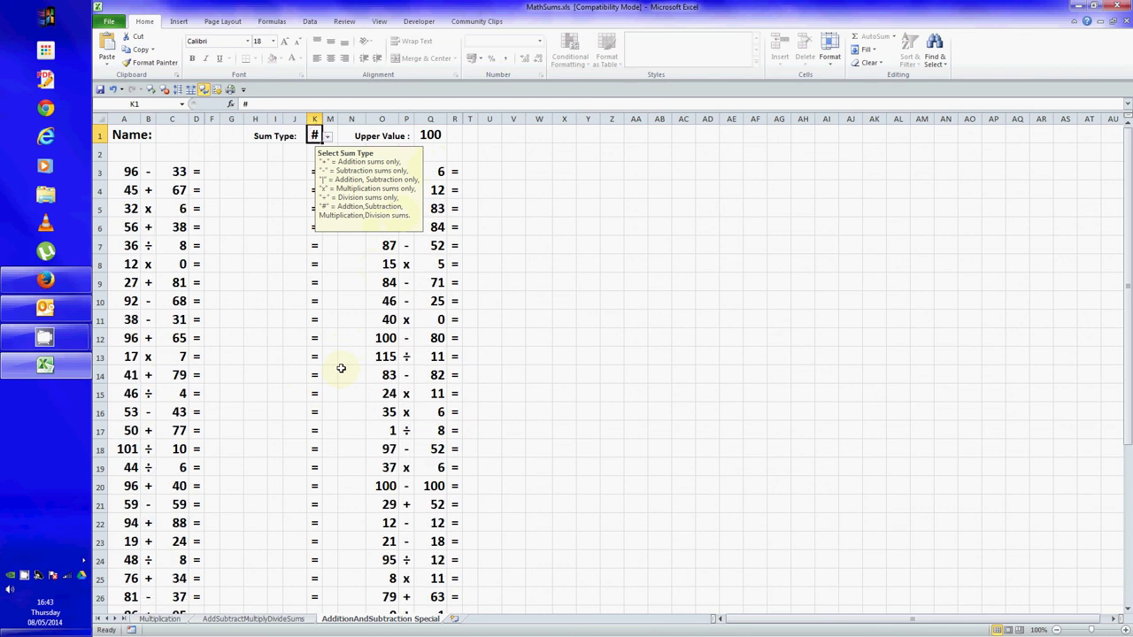
key(F9)
key(F9)
key(F9)
key(F9)
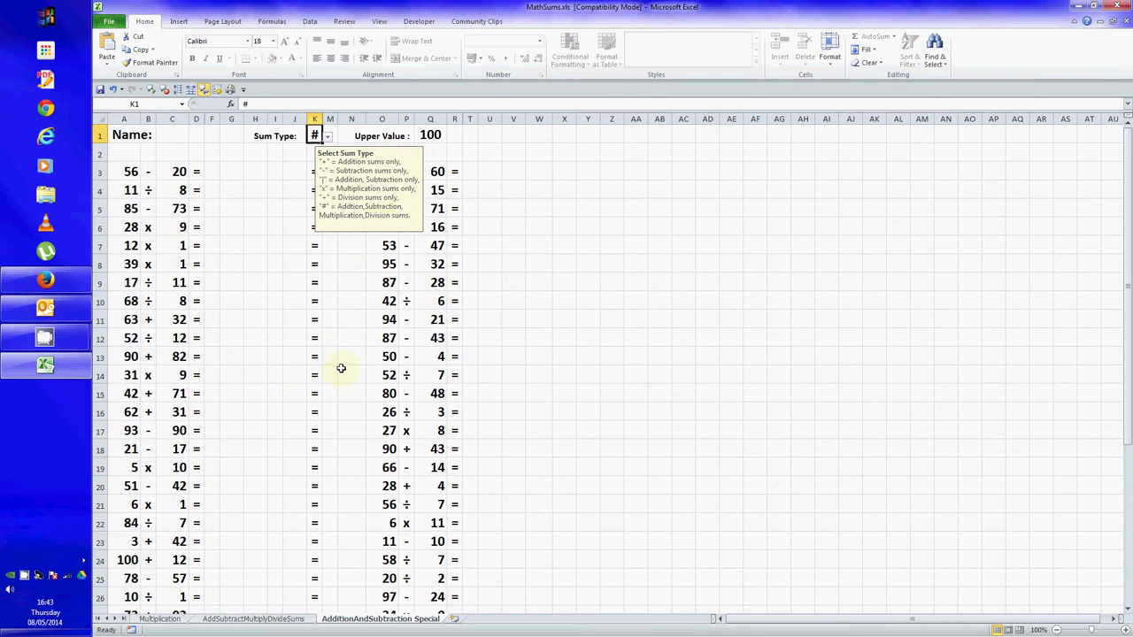
key(F9)
key(F9)
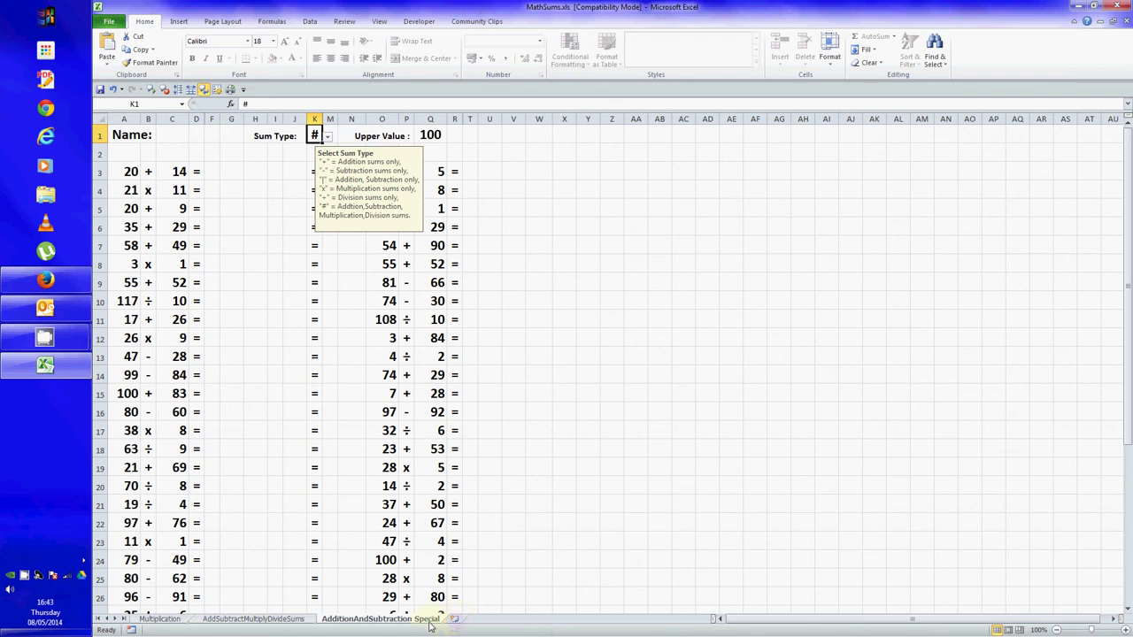
- Return to the Multiplication sheet and briefly view the File > Info page
click(198, 618)
click(163, 618)
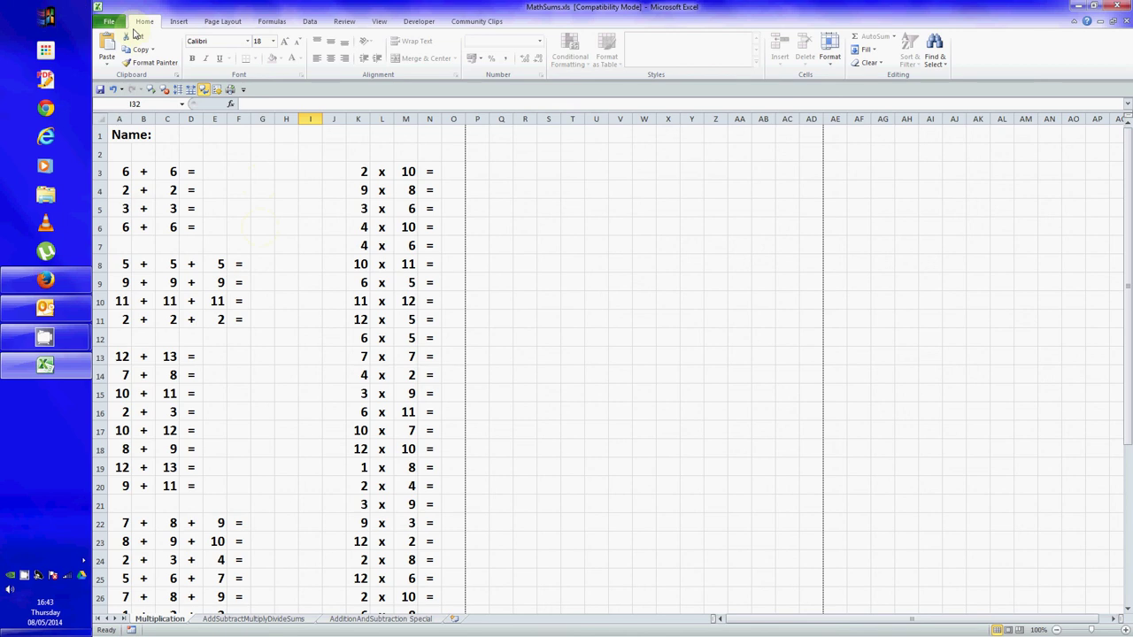
click(112, 23)
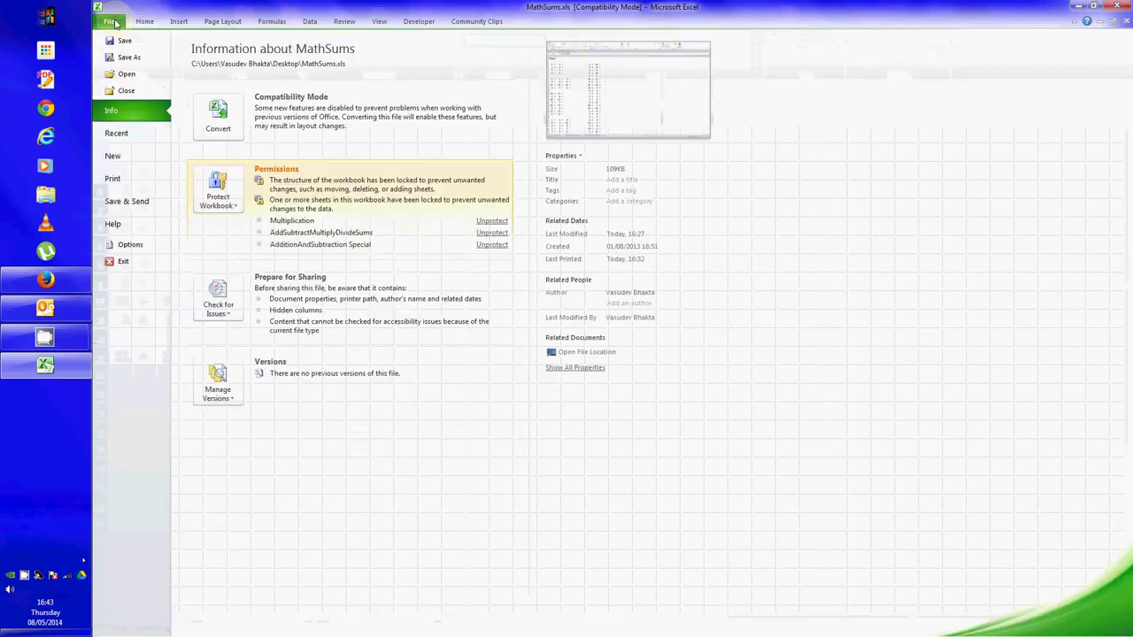
click(141, 21)
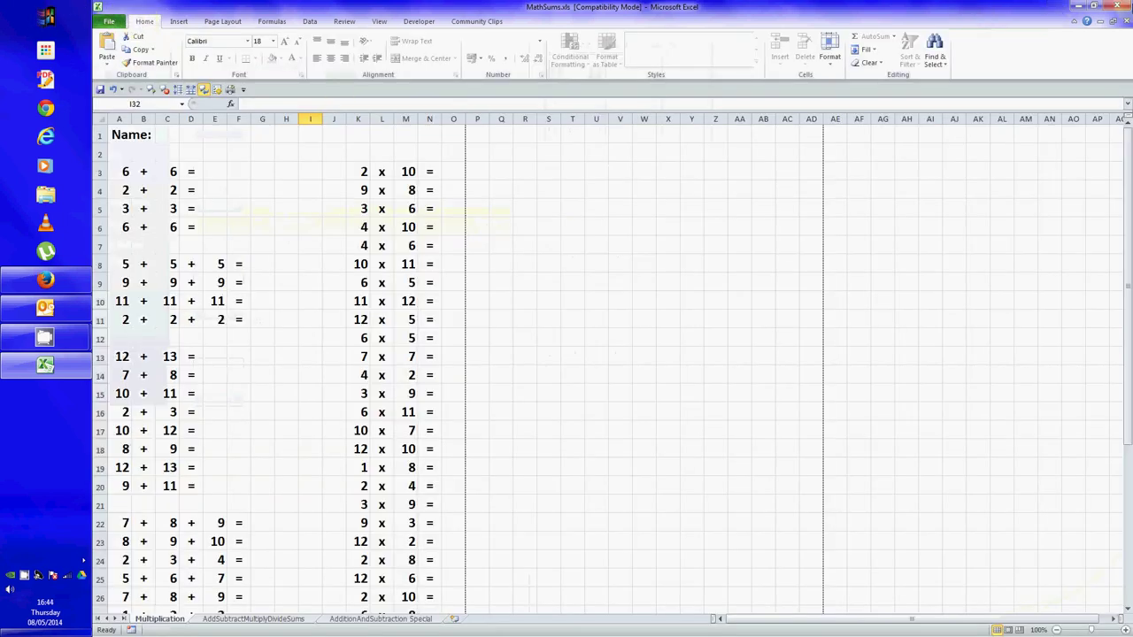
- Close Excel with Alt+F4 and answer the prompt to save MathSums.xls
click(1129, 5)
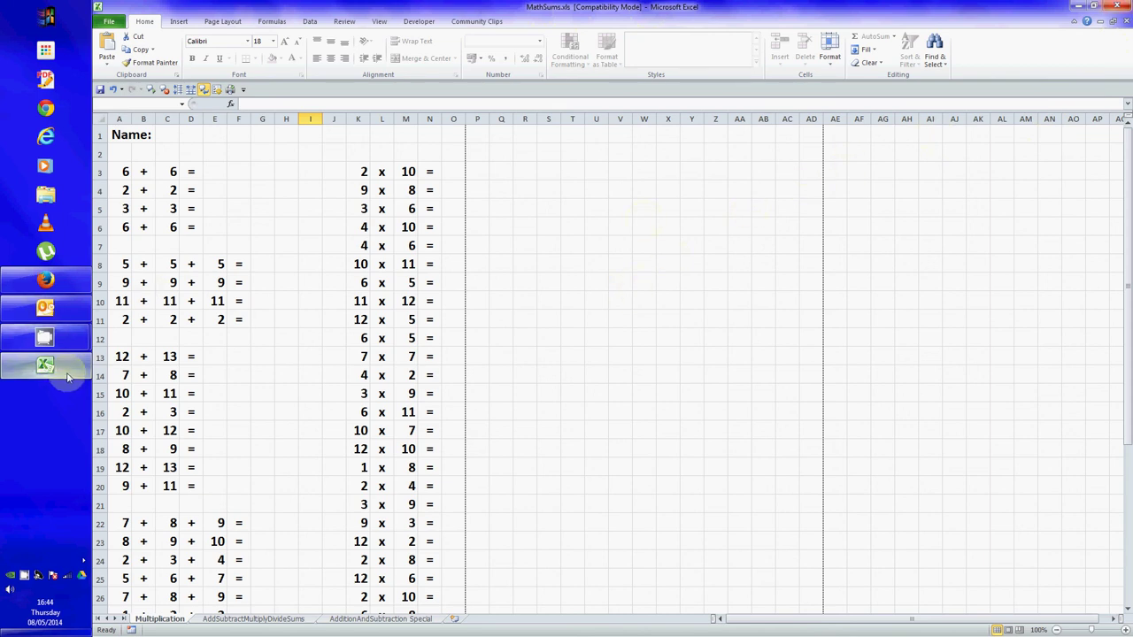
mouse_move(68, 378)
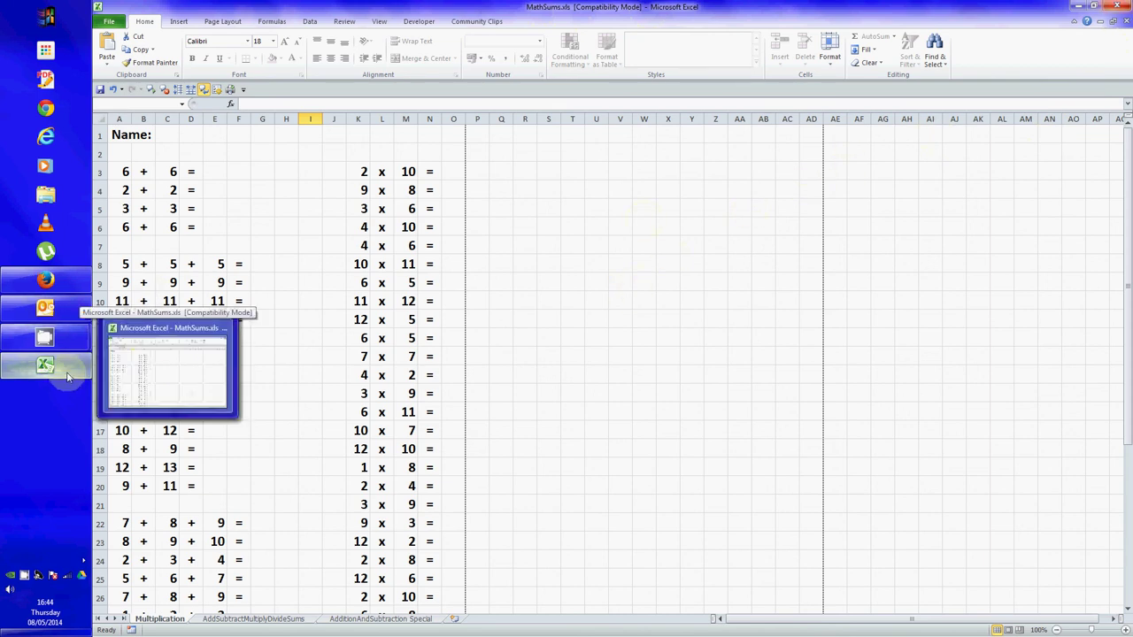
key(alt+F4)
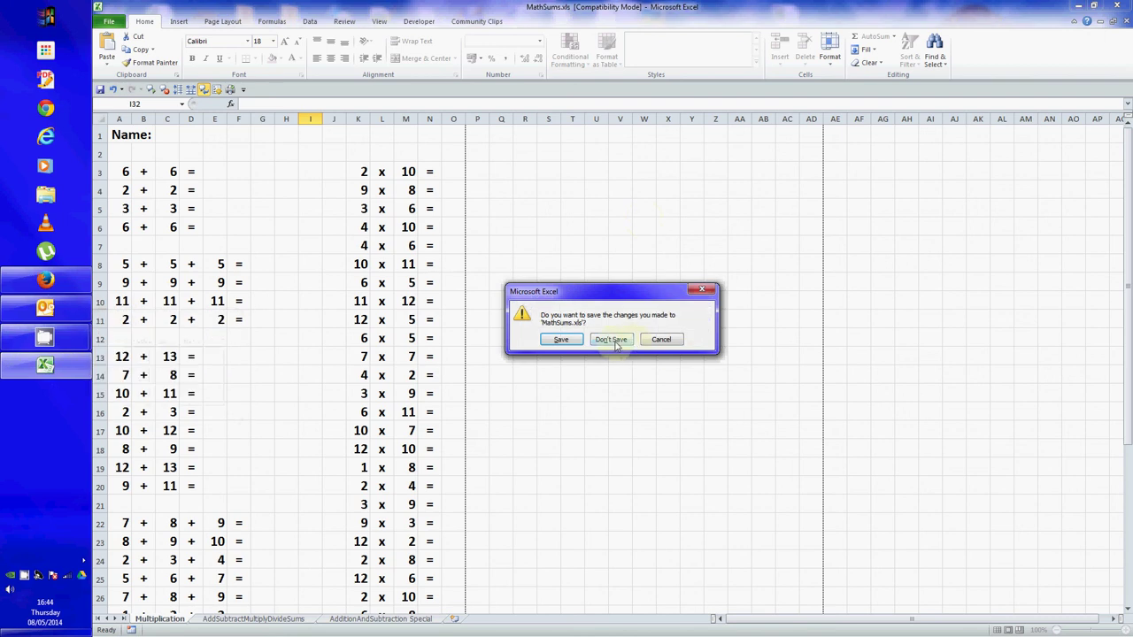
click(575, 341)
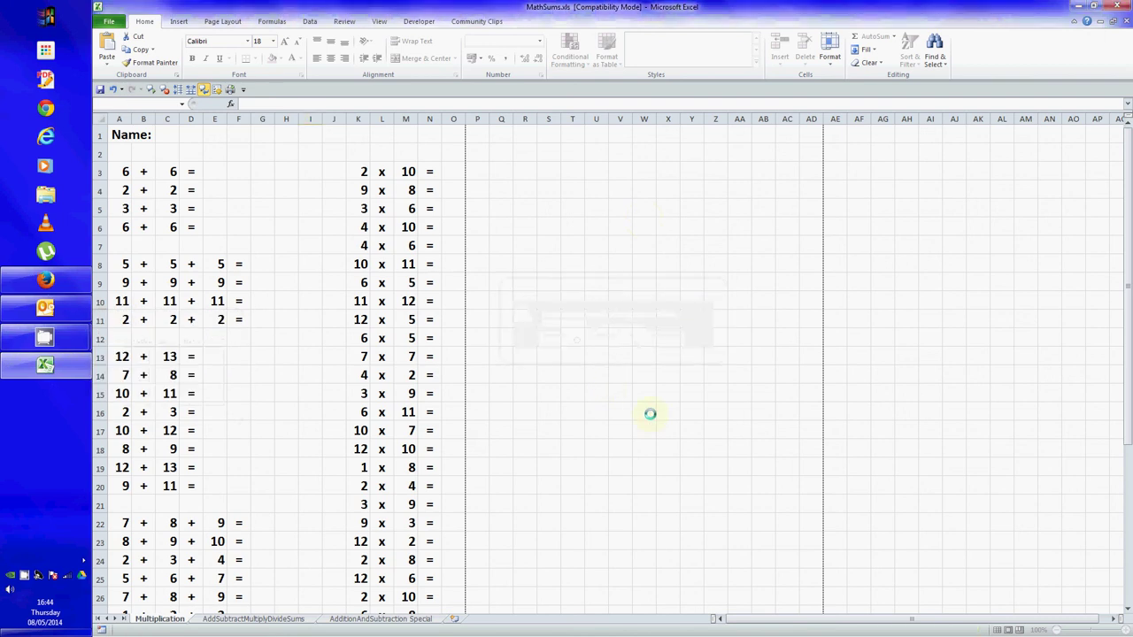